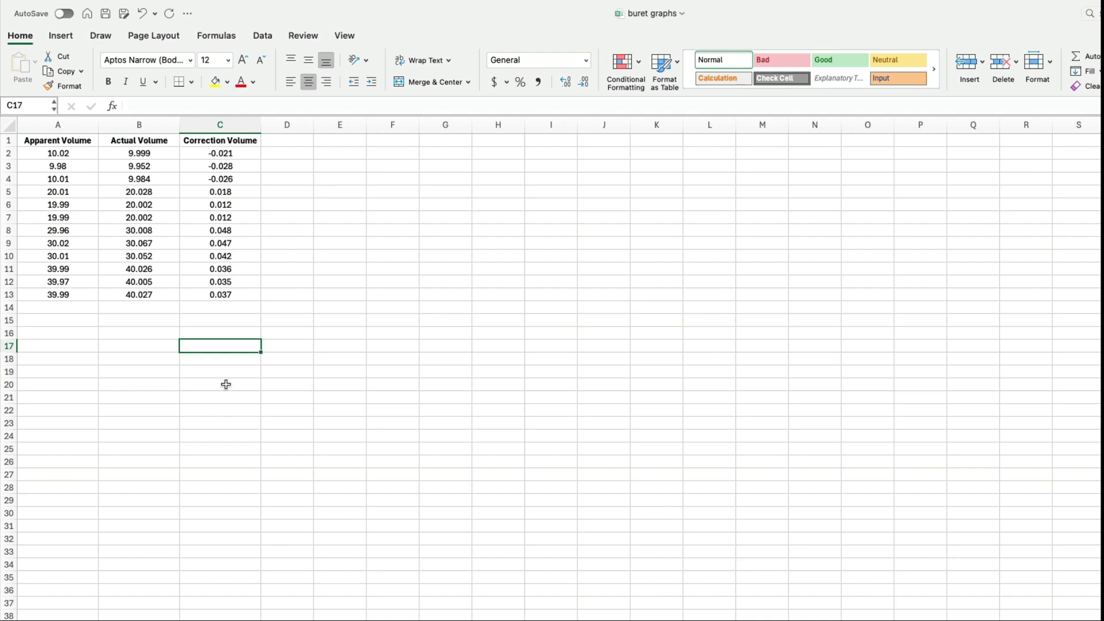
- Fill the first group of readings, rows 2 to 4 across columns A to C, with light pink
left_click(214, 153)
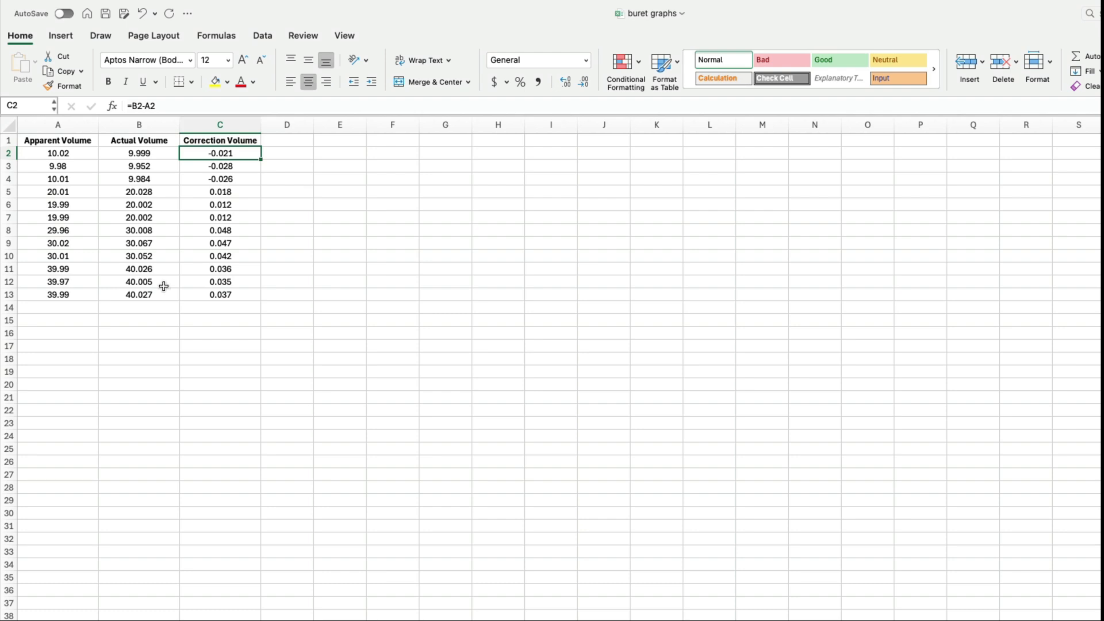
left_click(268, 231)
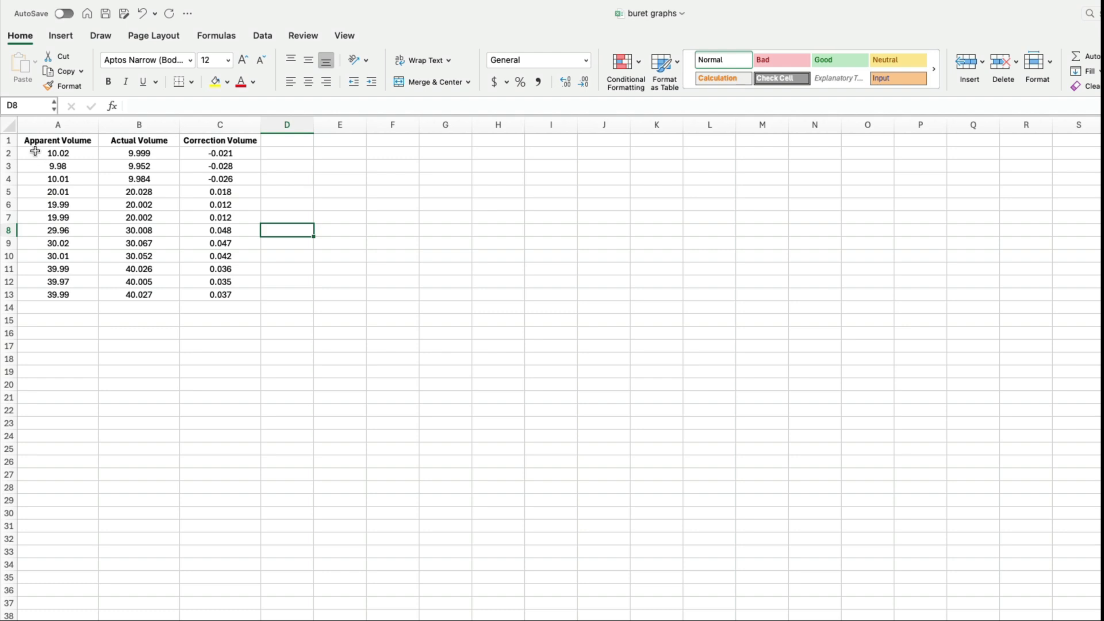
left_click_drag(35, 151, 200, 176)
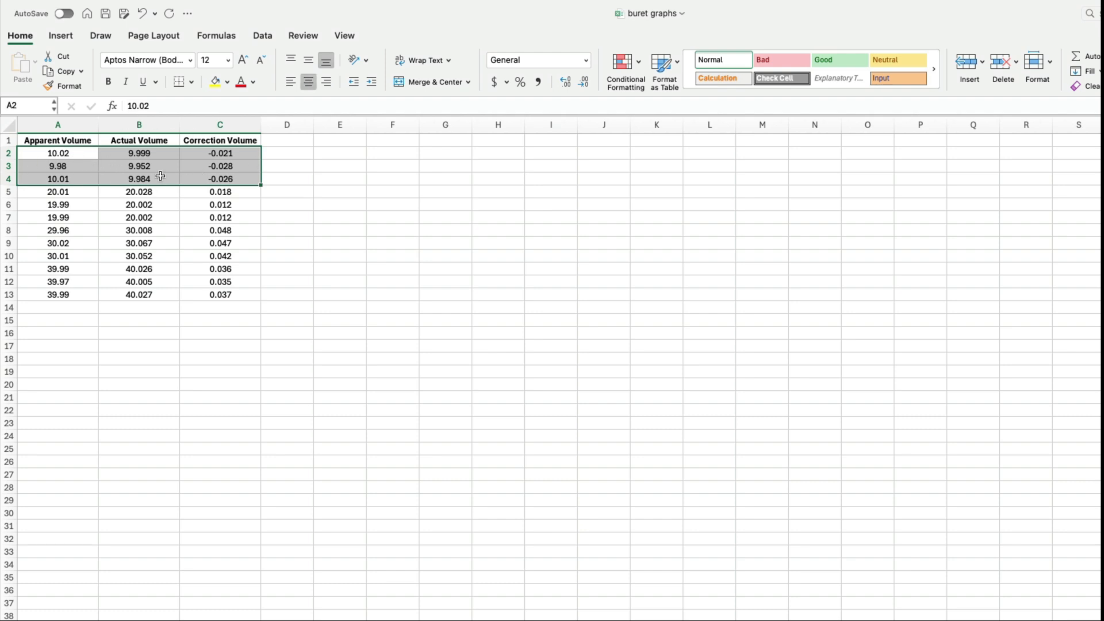
left_click(228, 82)
left_click(317, 163)
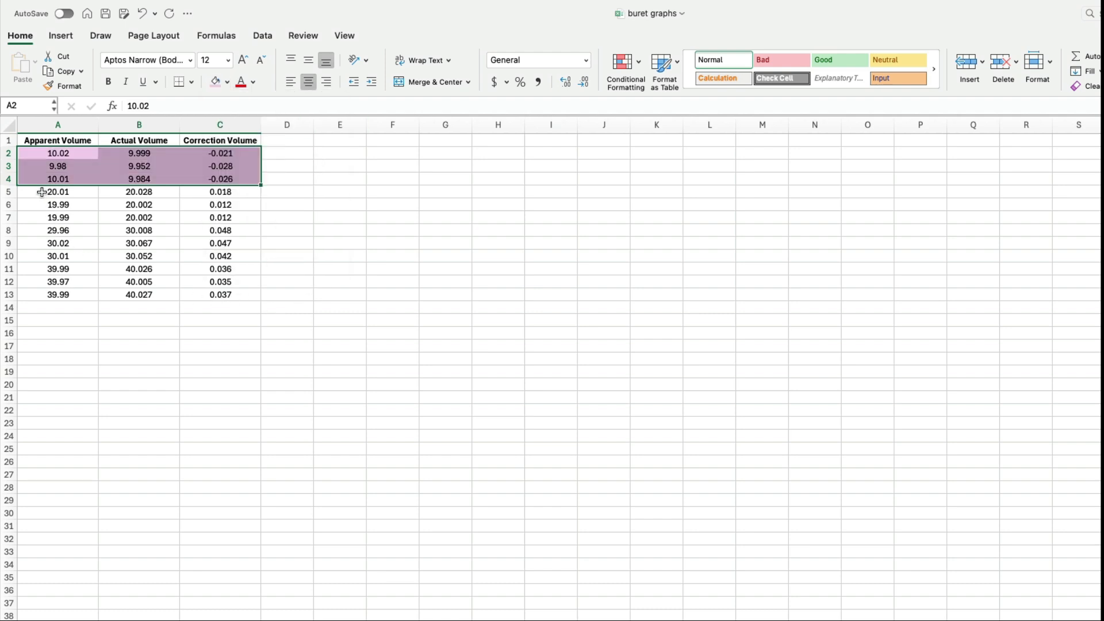
- Fill the second group of readings, rows 5 to 7 across columns A to C, with light green
left_click_drag(46, 191, 211, 219)
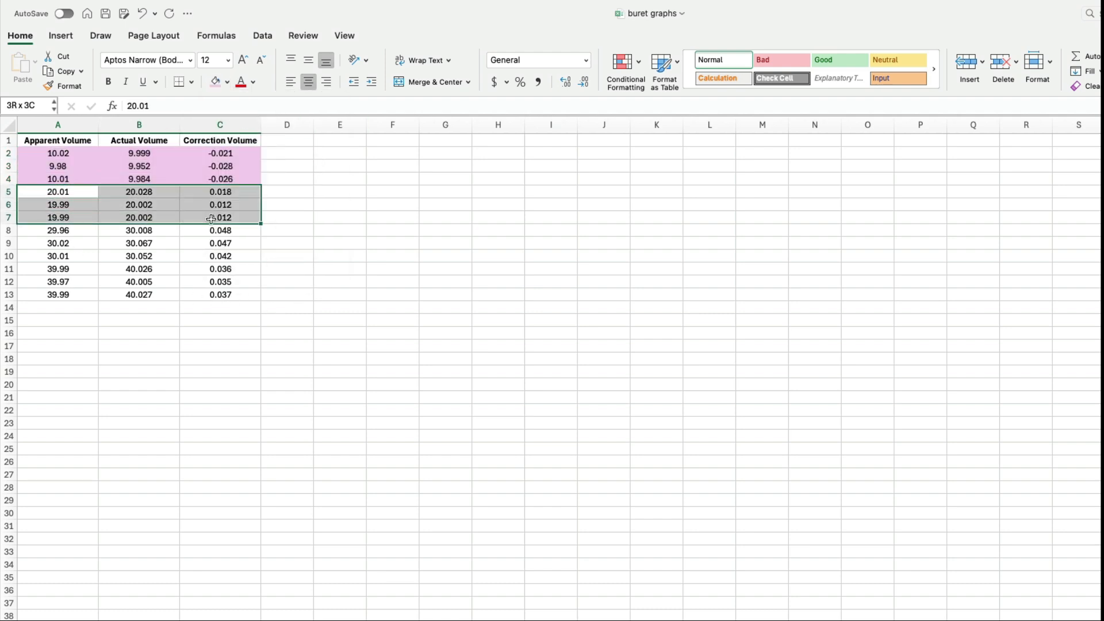
left_click(228, 83)
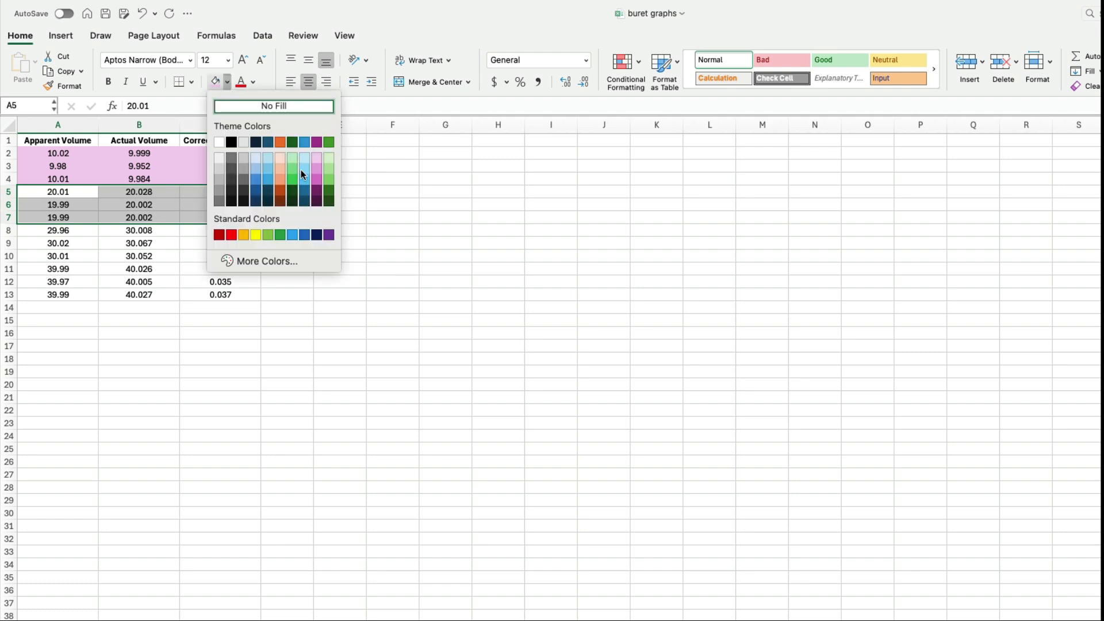
left_click(329, 161)
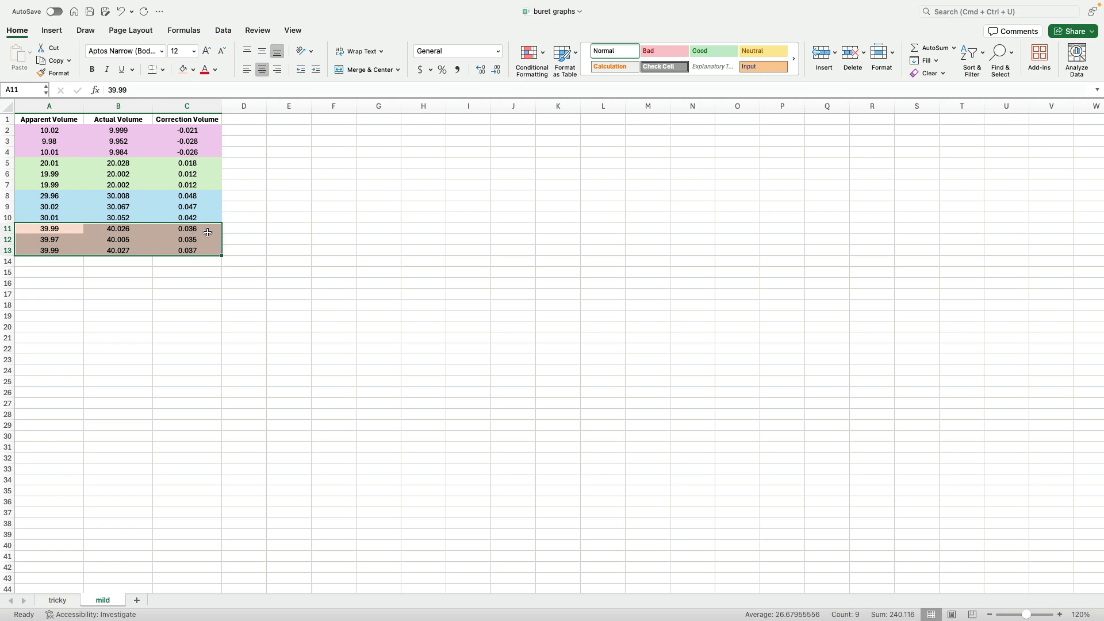
left_click(38, 129)
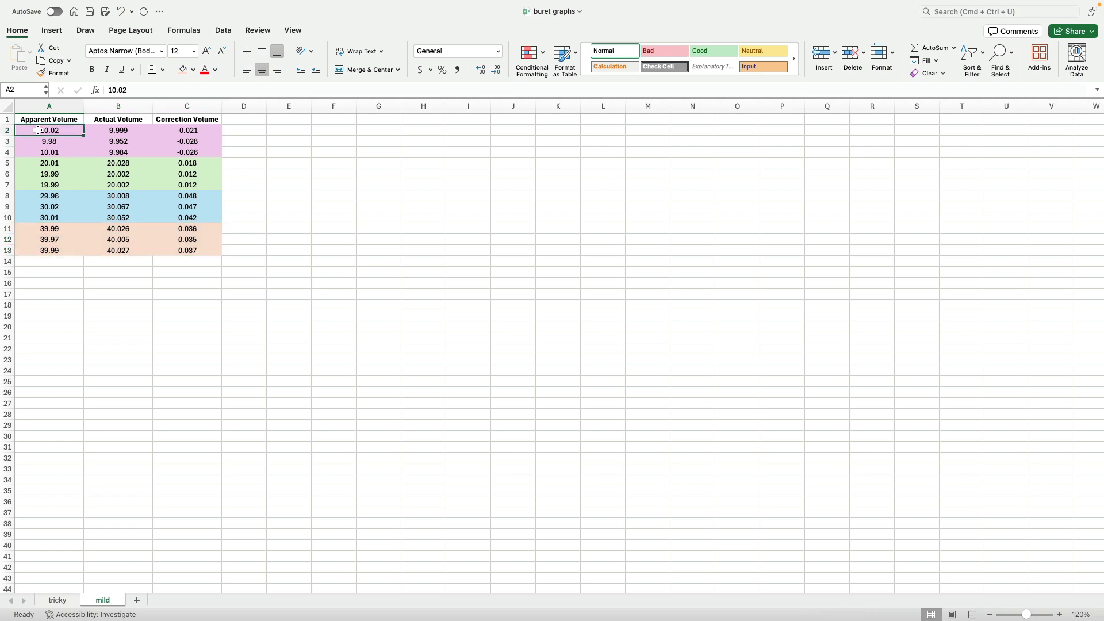
left_click_drag(38, 130, 189, 253)
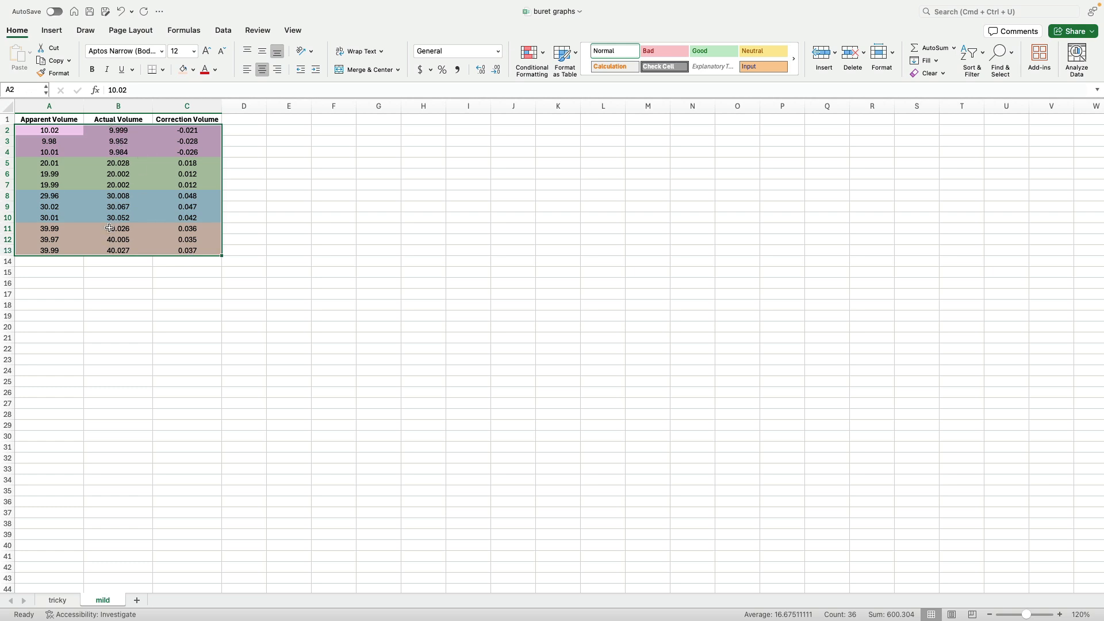
left_click(271, 204)
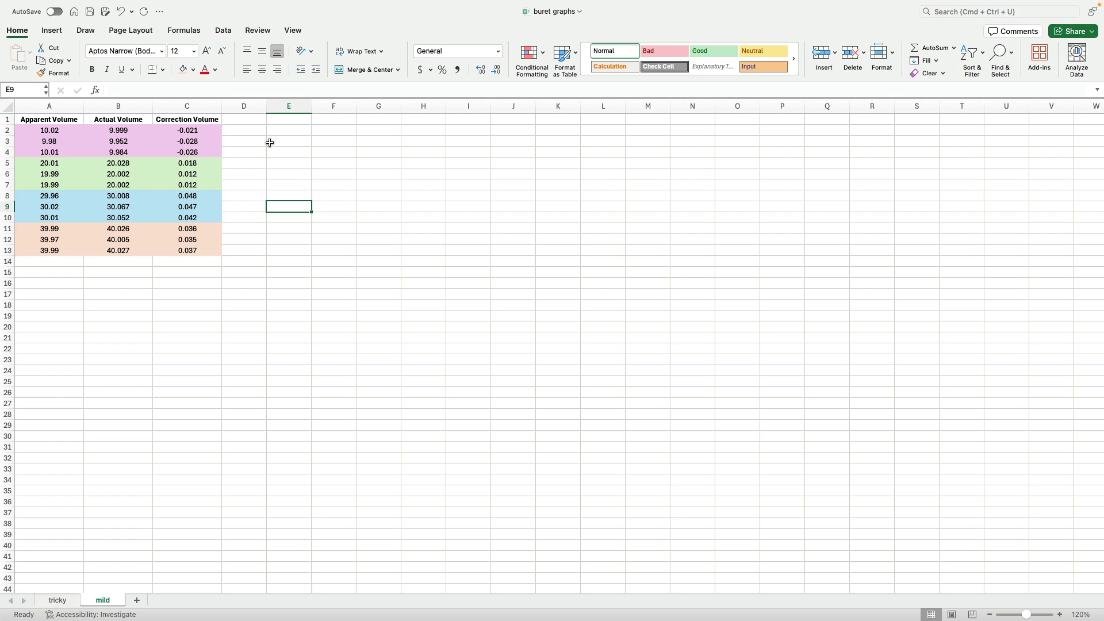
- Insert an empty marker-only Scatter chart from an empty cell
left_click(291, 130)
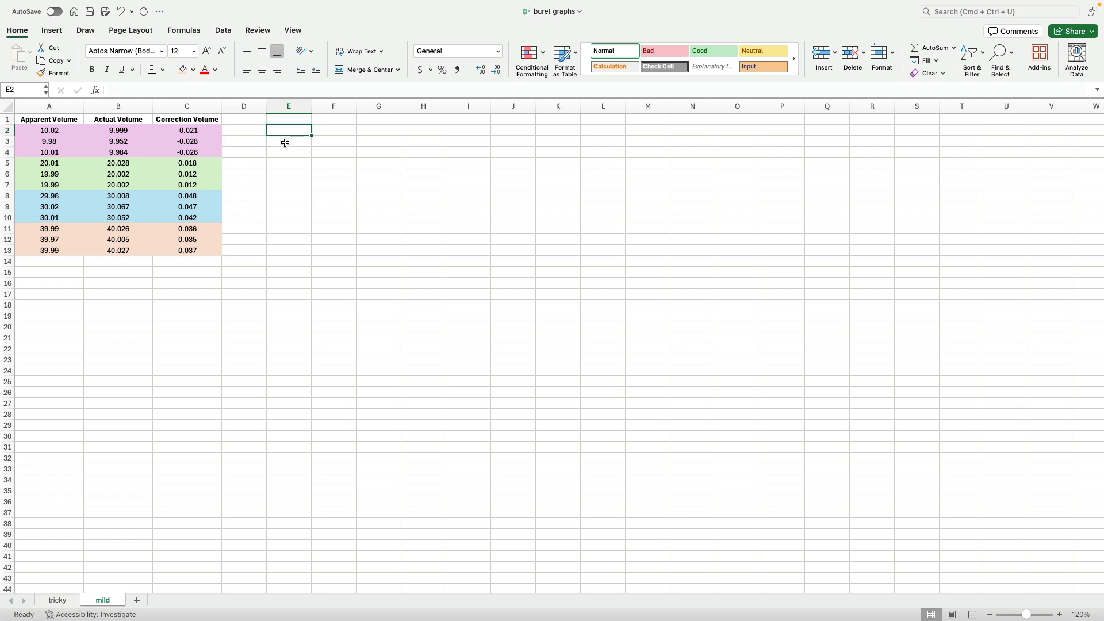
left_click(50, 32)
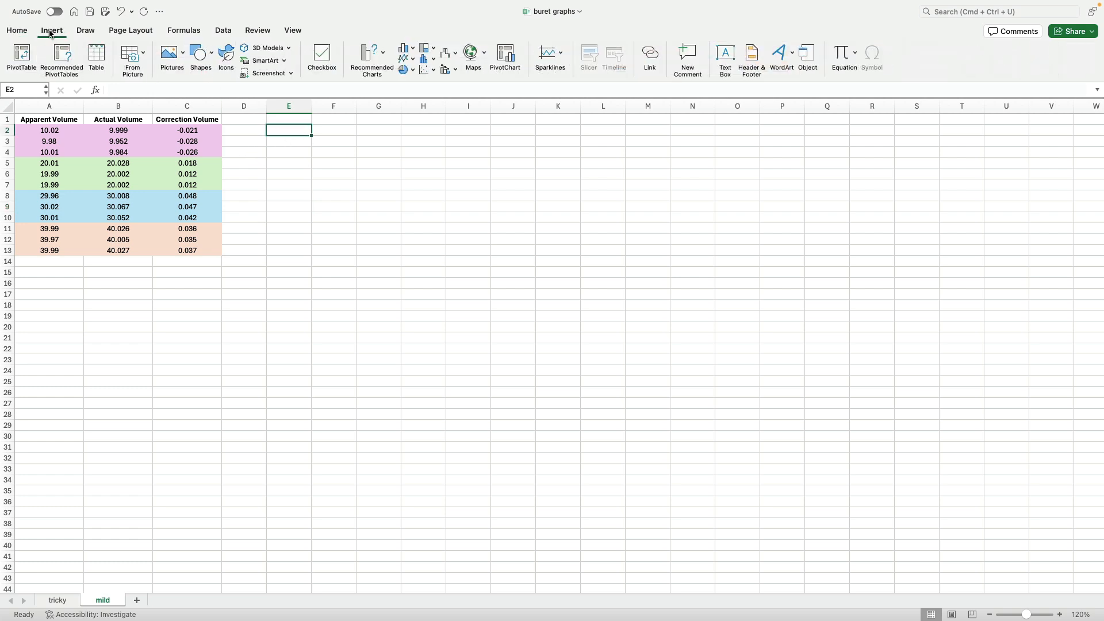
left_click(434, 72)
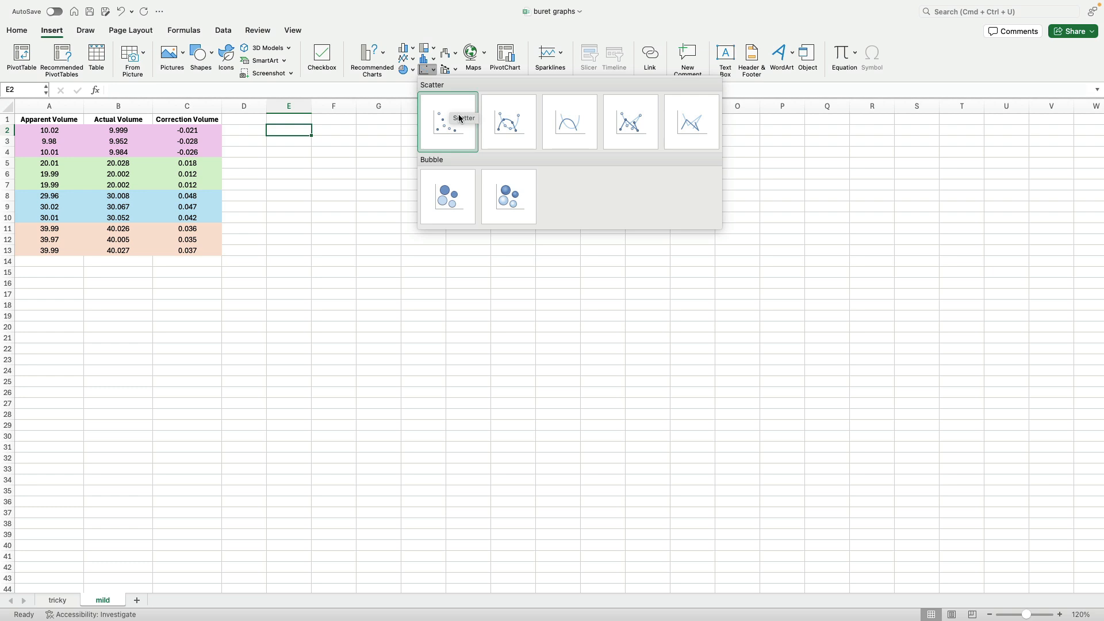
left_click(459, 118)
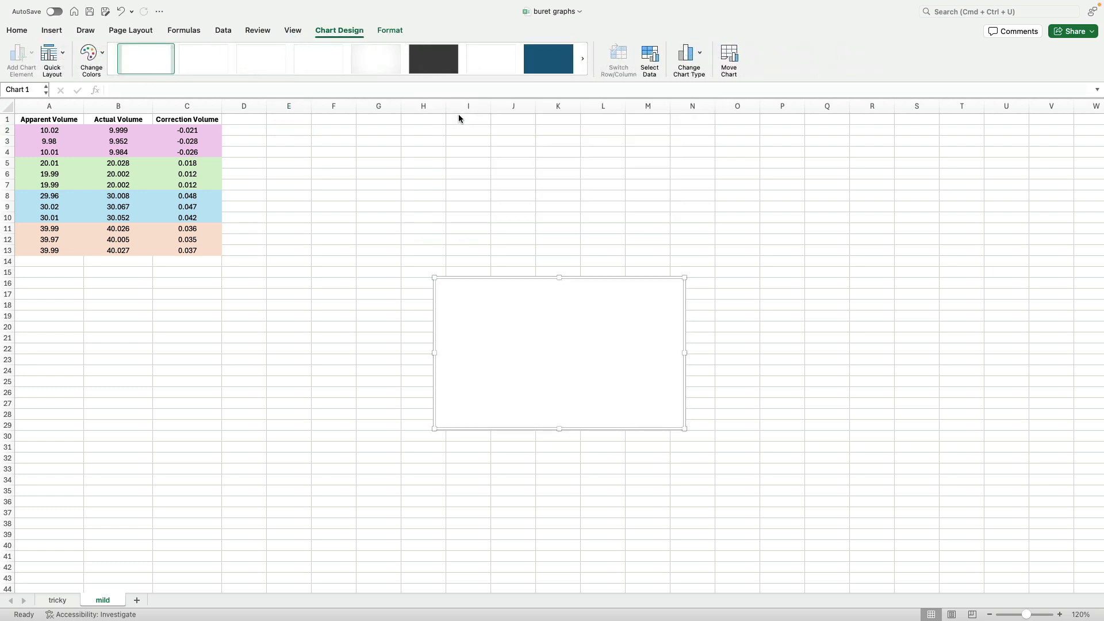
- Move the empty chart beside the table and enlarge it to span about rows 2 to 21
left_click_drag(487, 277, 316, 132)
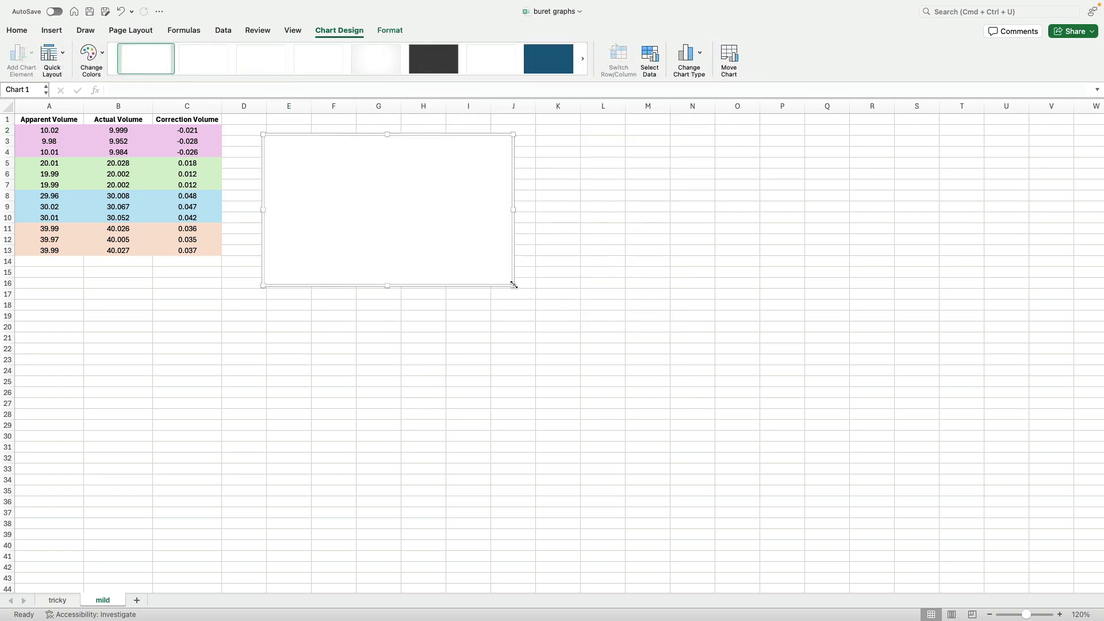
left_click_drag(512, 285, 551, 342)
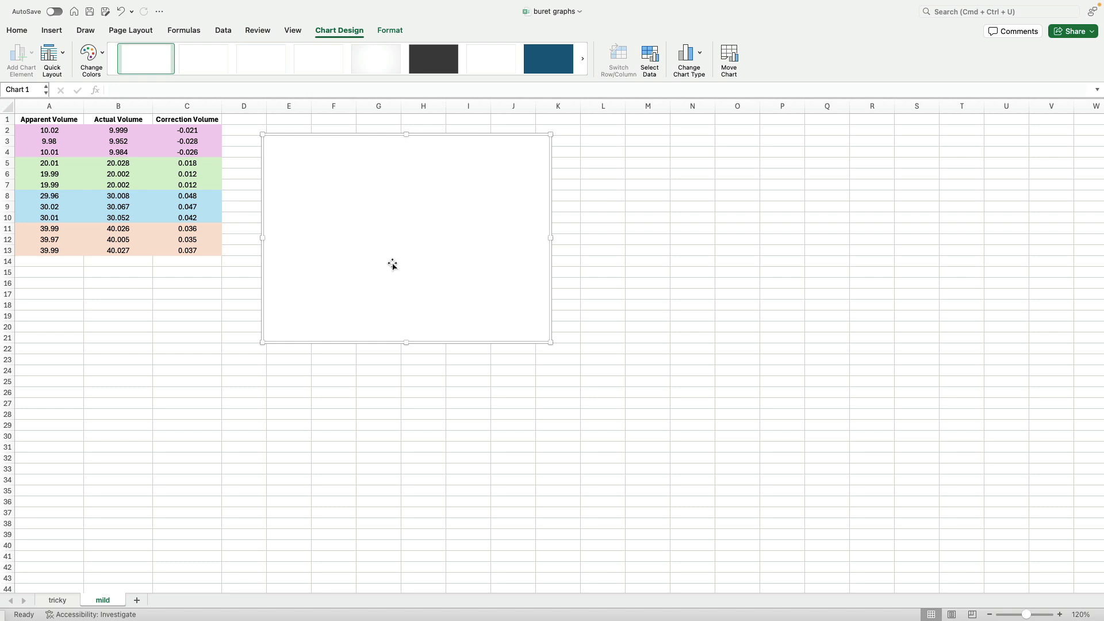
- Add a chart series with X values A2:A13 and Y values C2:C13
left_click(650, 60)
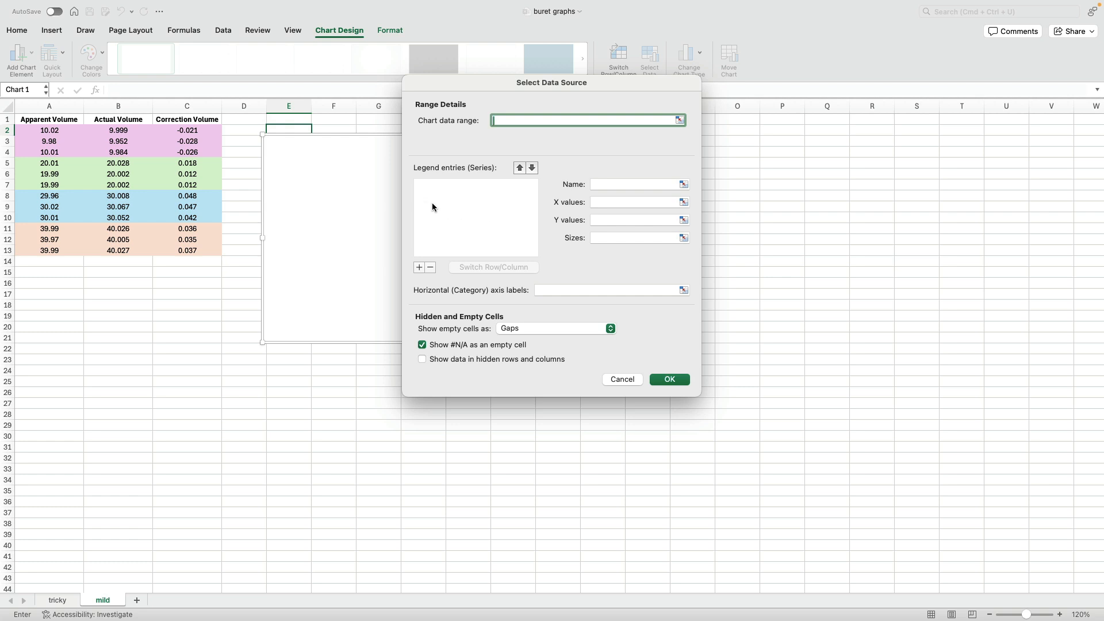
left_click(419, 269)
left_click(684, 202)
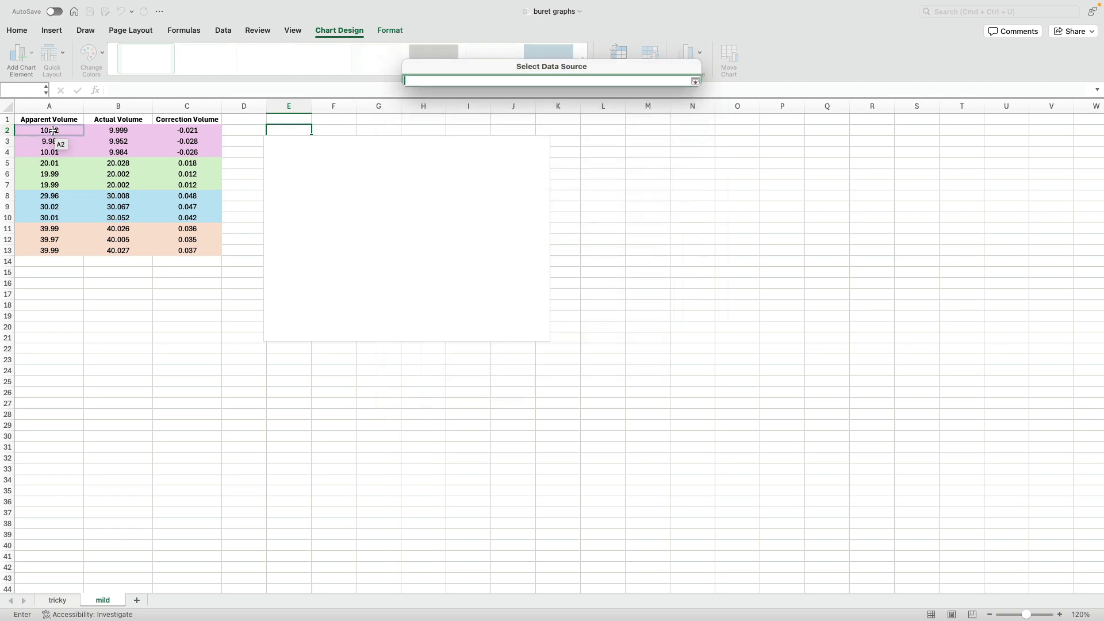
left_click_drag(53, 130, 51, 252)
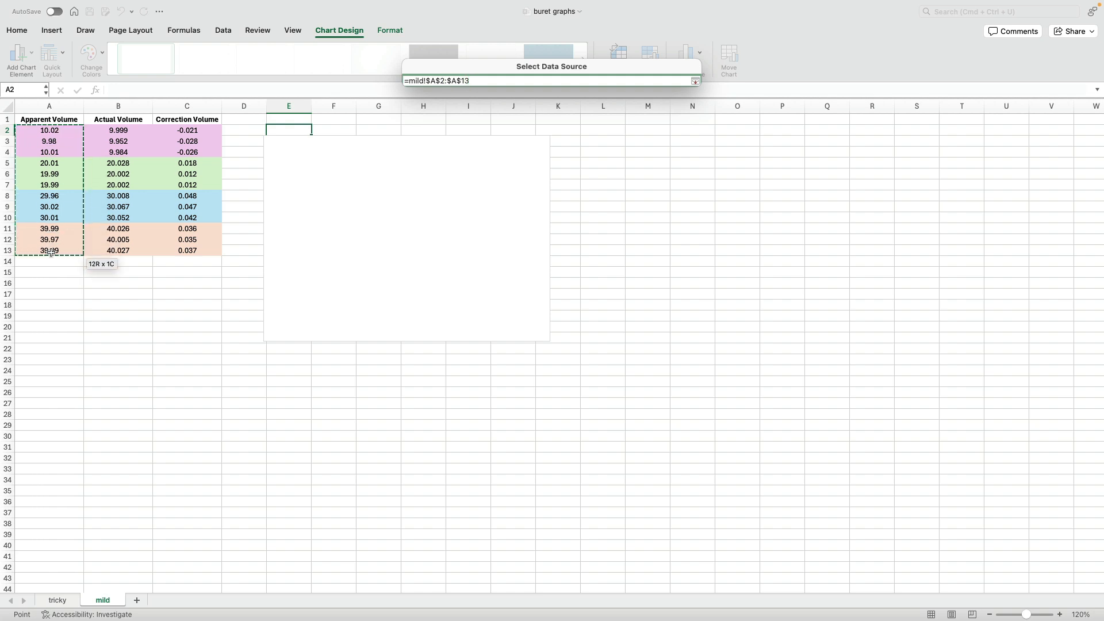
key("Return")
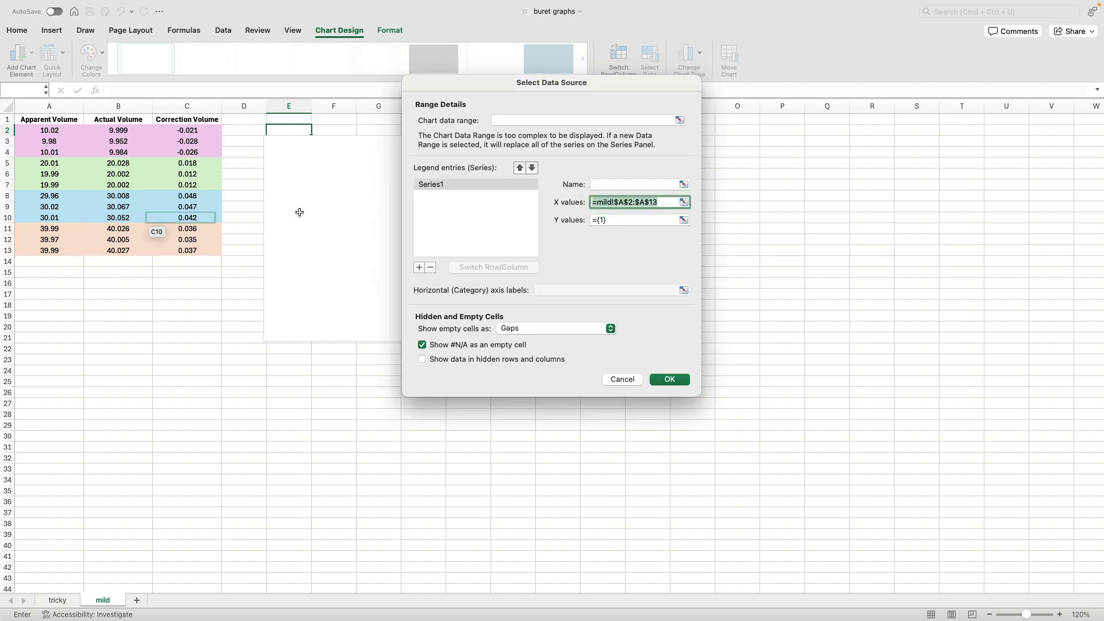
left_click(683, 220)
left_click_drag(188, 126, 195, 252)
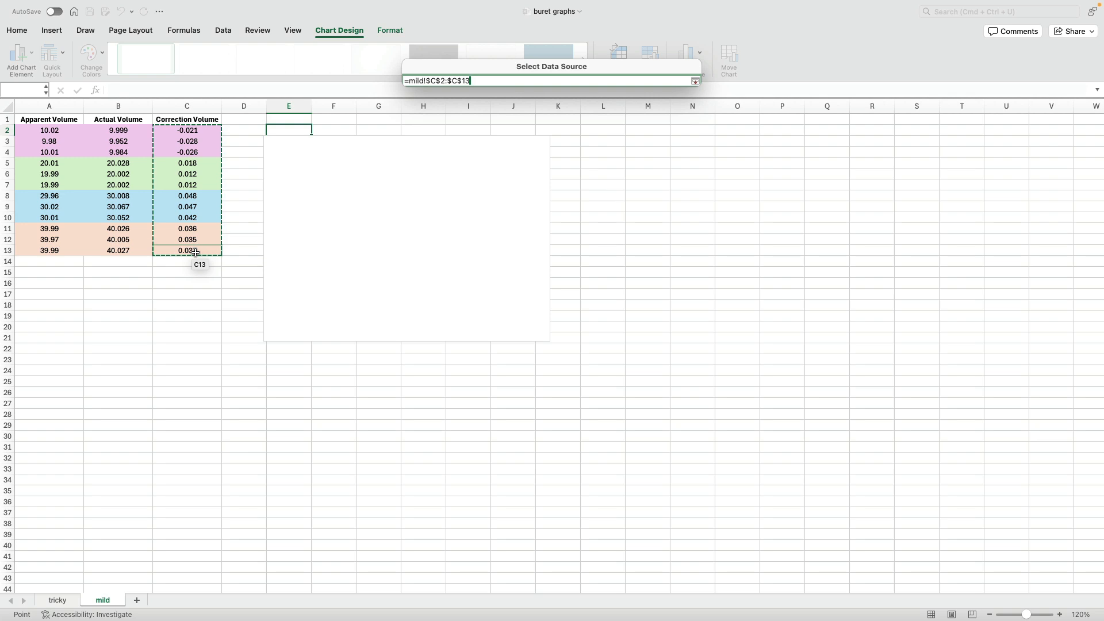
key("Return")
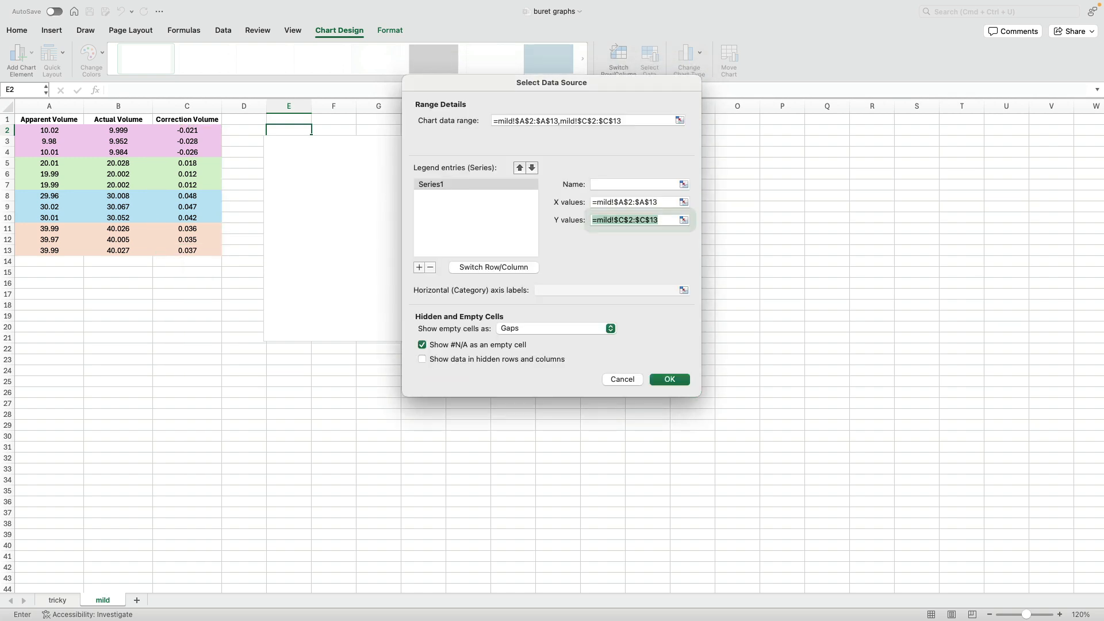
key("Return")
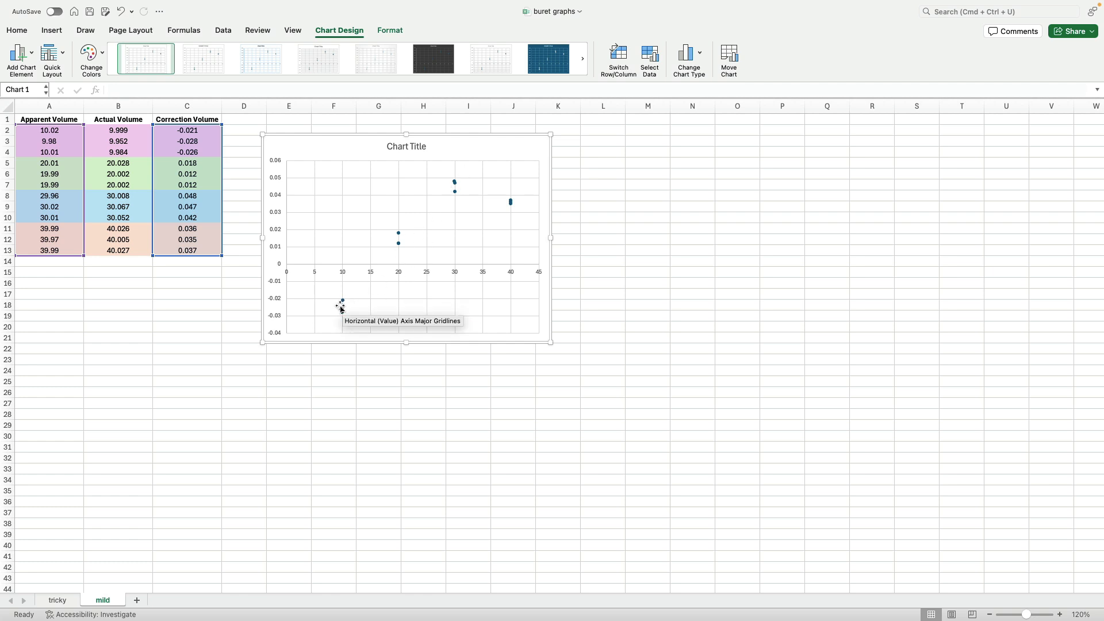
- Add a linear trendline to the scatter chart
left_click(151, 306)
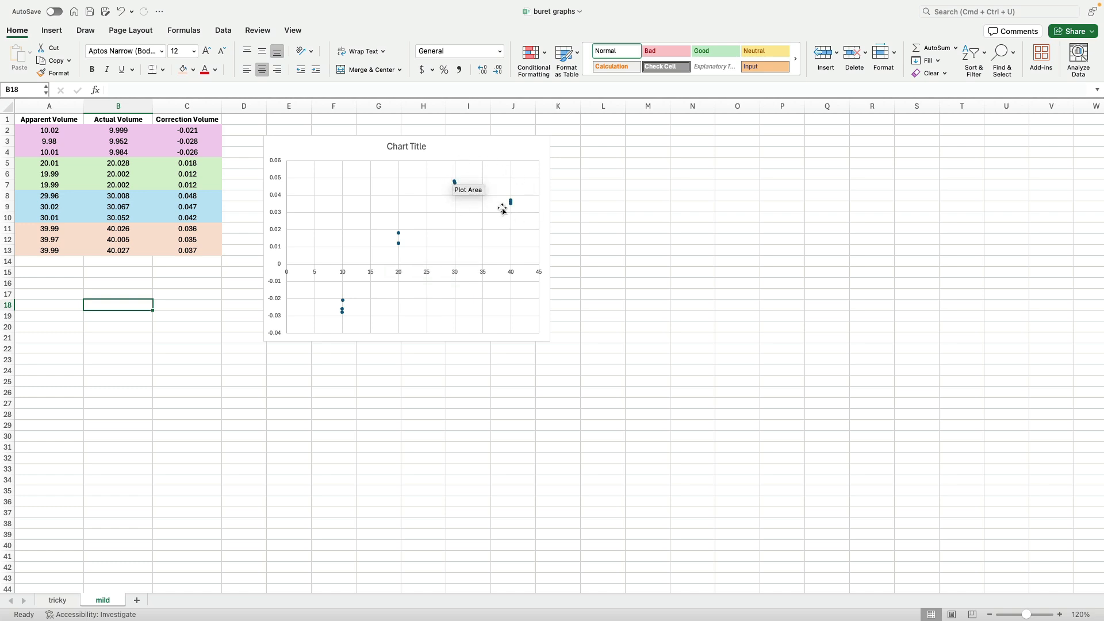
mouse_move(453, 183)
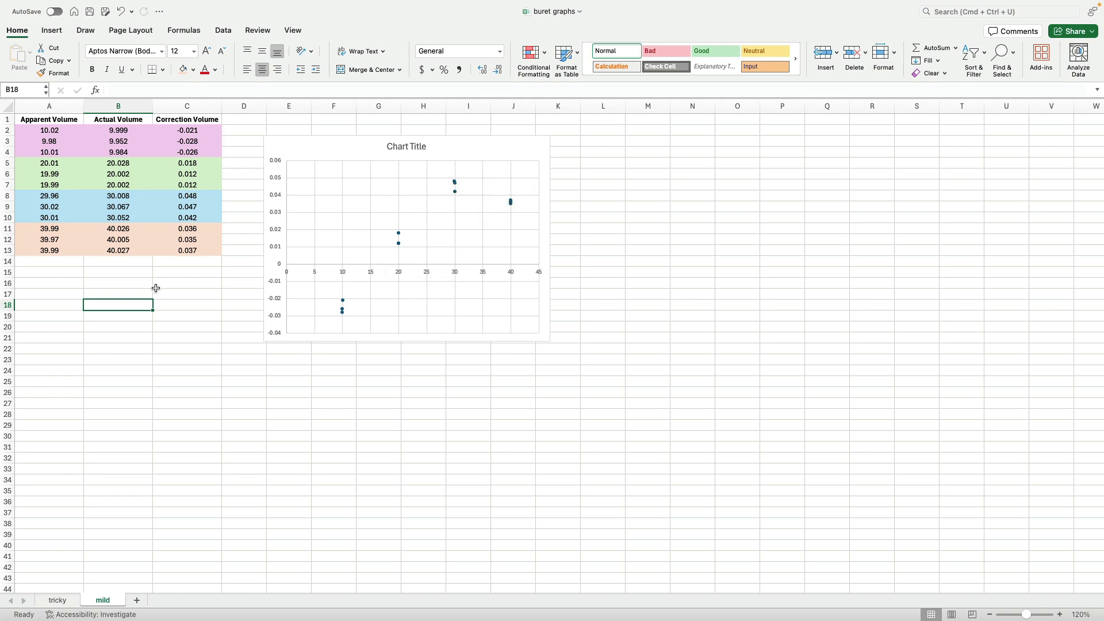
mouse_move(398, 235)
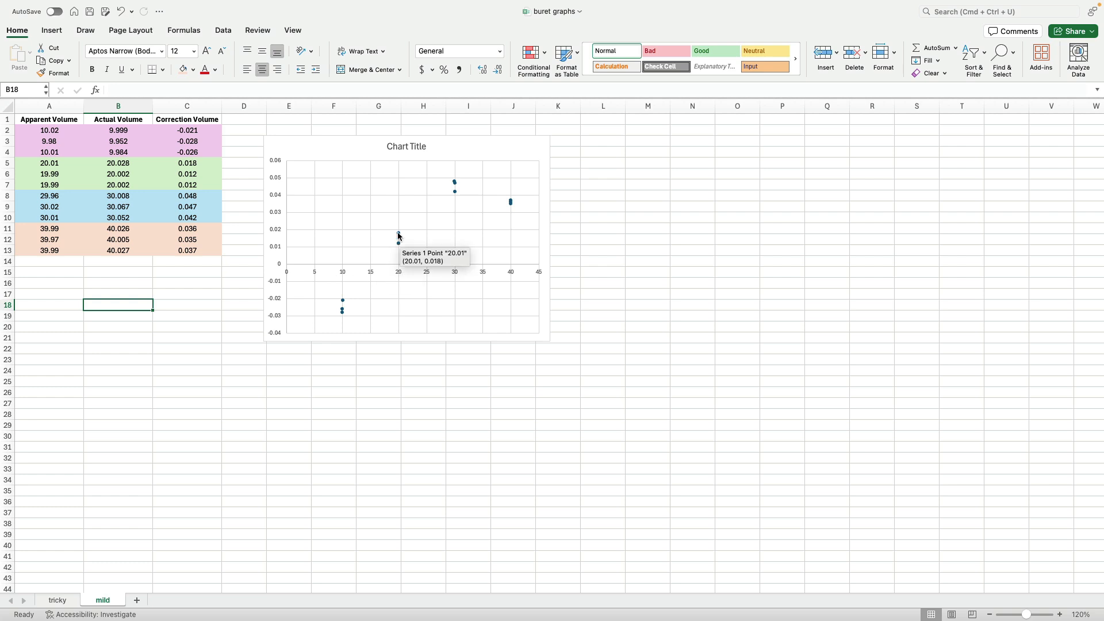
left_click(382, 195)
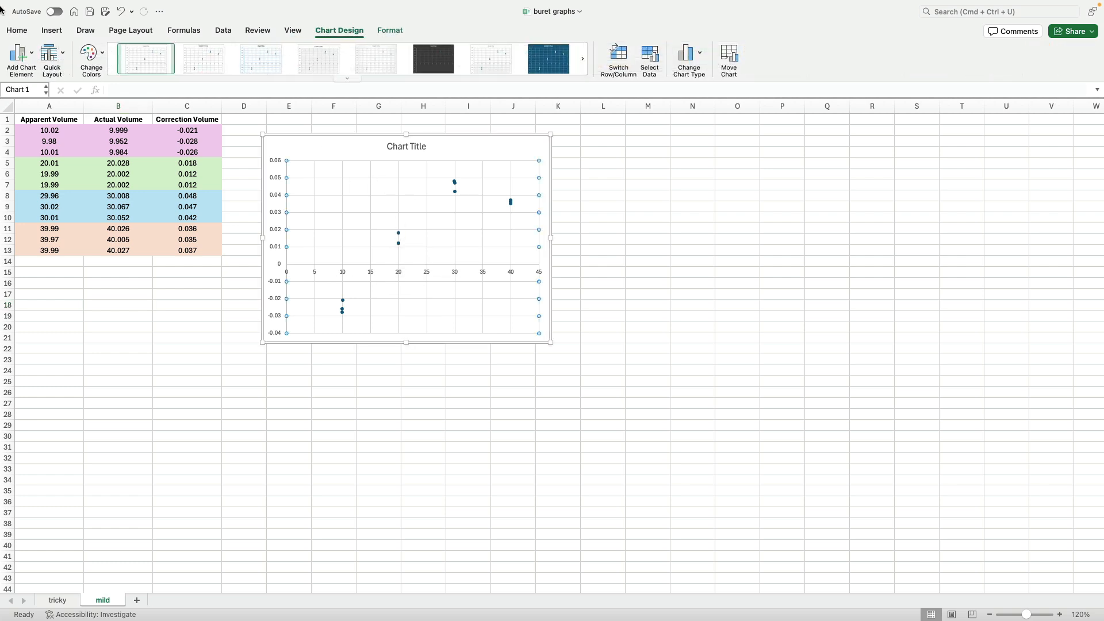
left_click(31, 54)
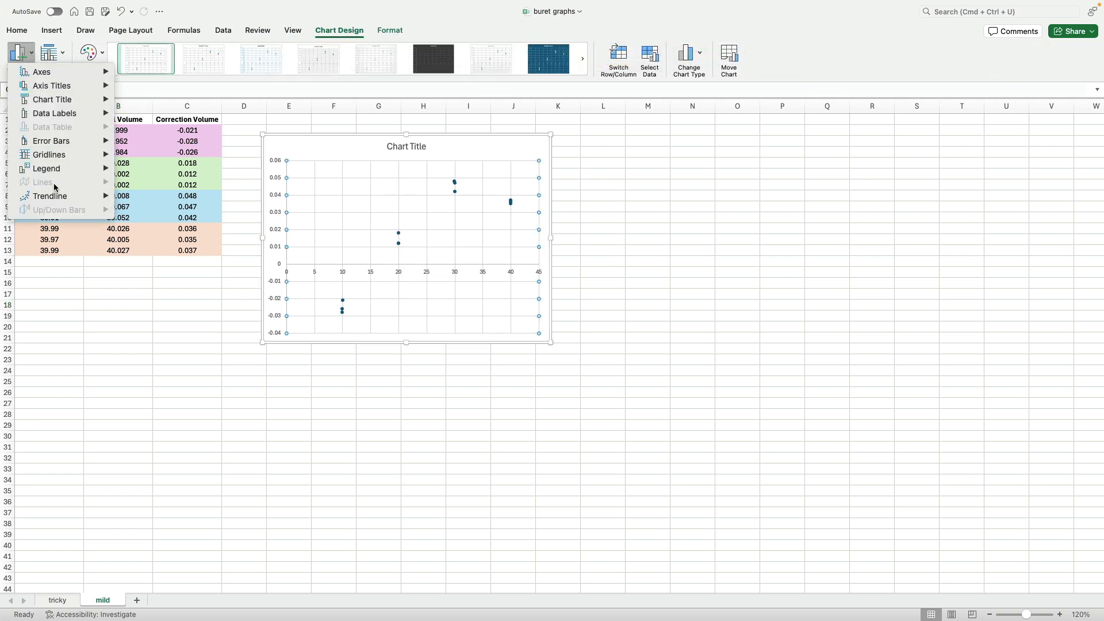
mouse_move(55, 196)
left_click(154, 222)
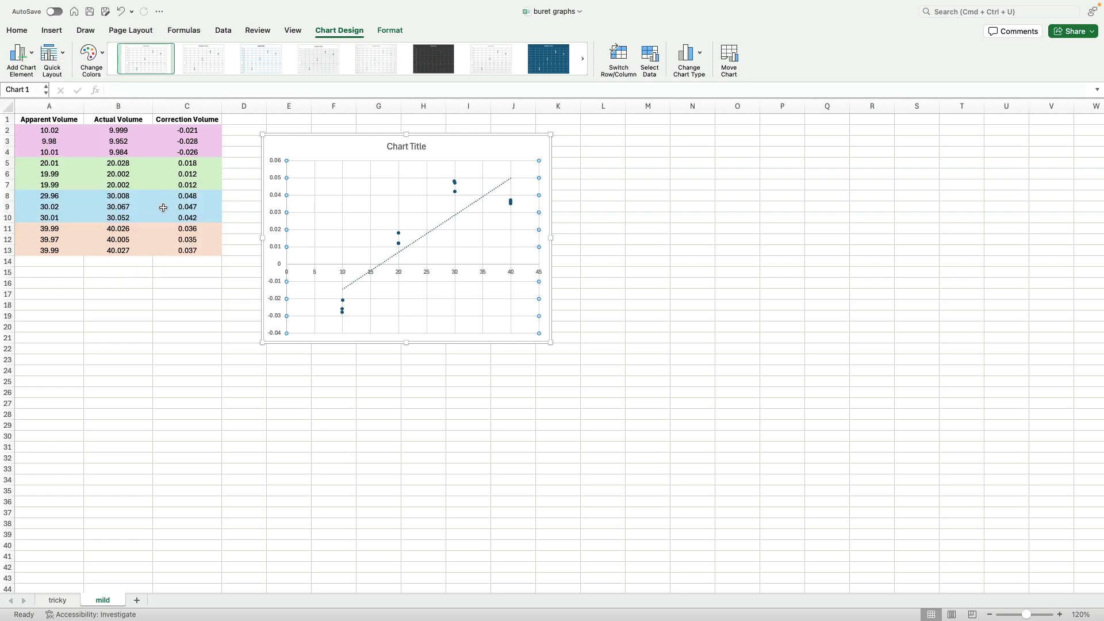
- Open the trendline's formatting options to review them
double_click(497, 188)
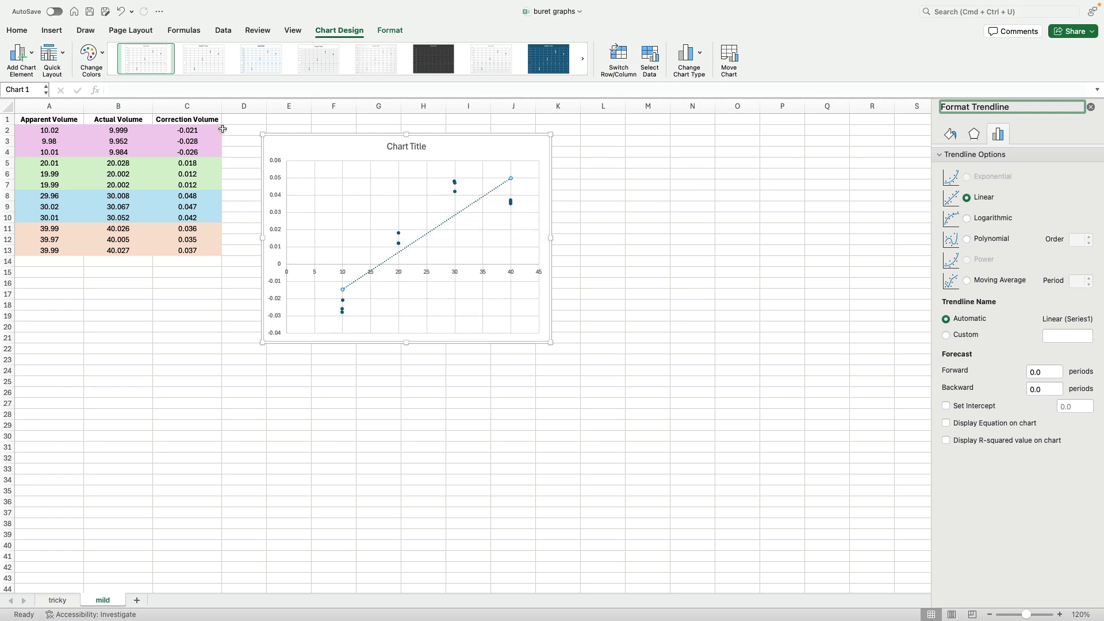
left_click_drag(230, 127, 233, 217)
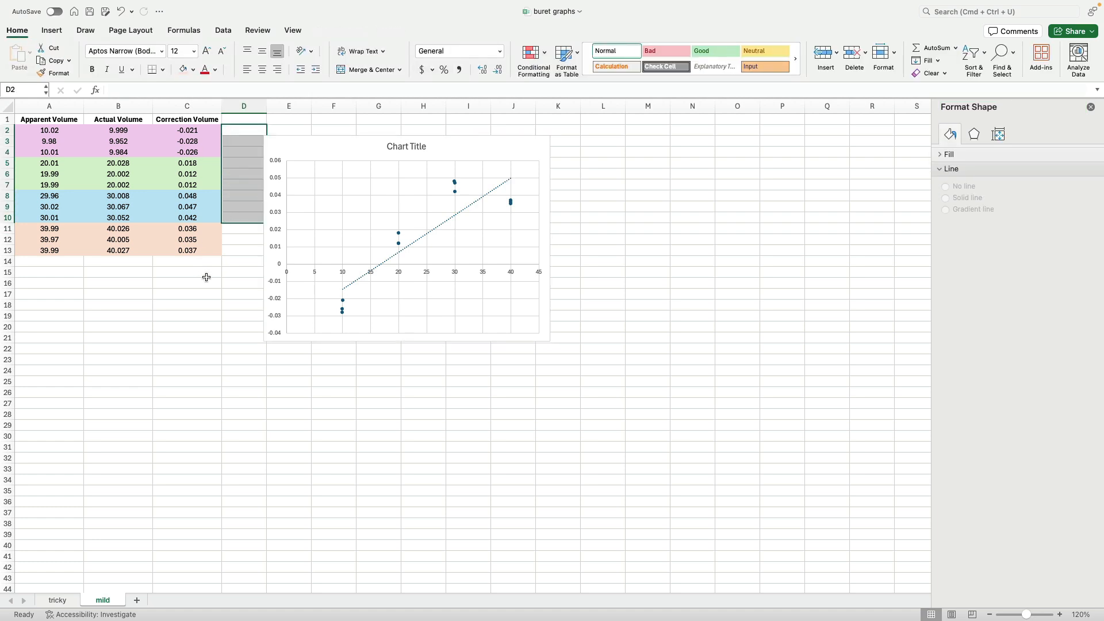
left_click(206, 273)
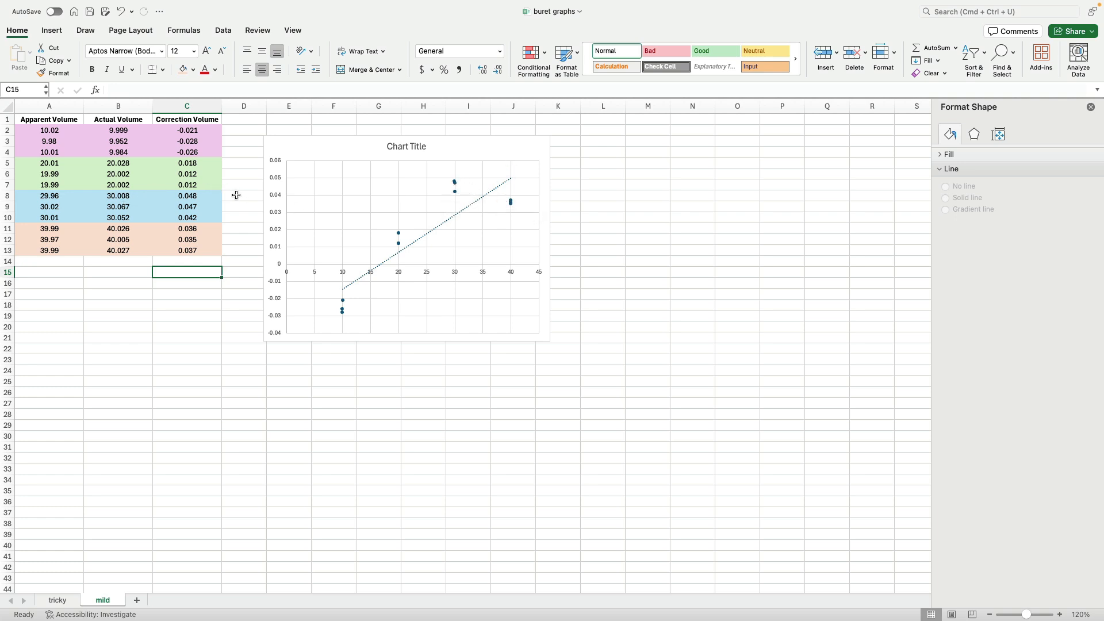
left_click_drag(236, 195, 239, 250)
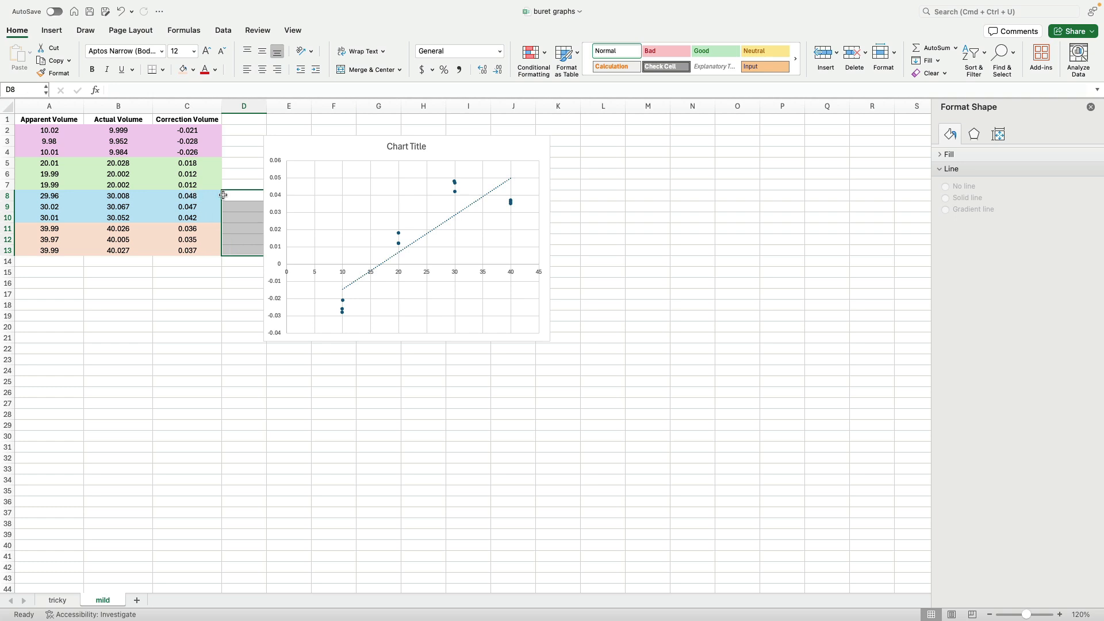
- Retitle the chart as "Buret Correction Graph"
left_click(404, 148)
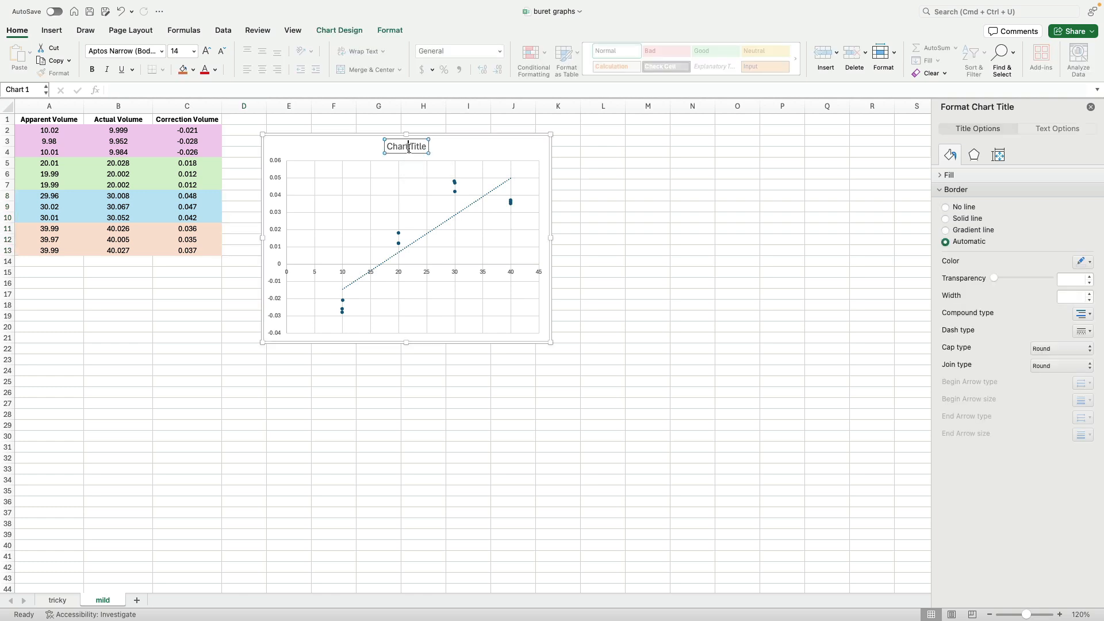
triple_click(407, 148)
type("Bu")
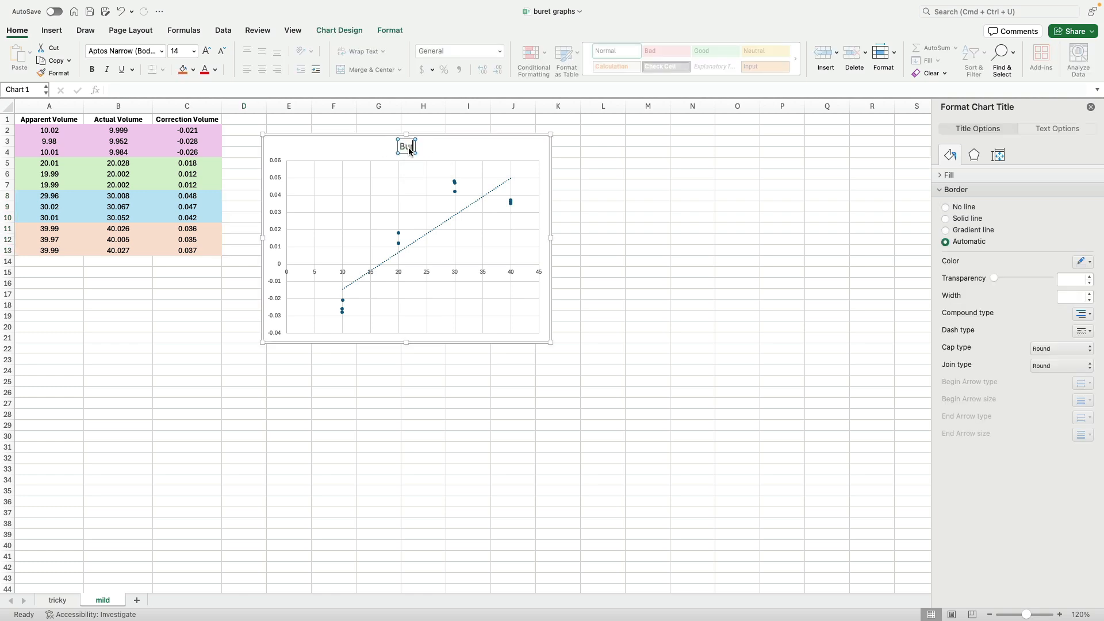
type("ret Correction Graph")
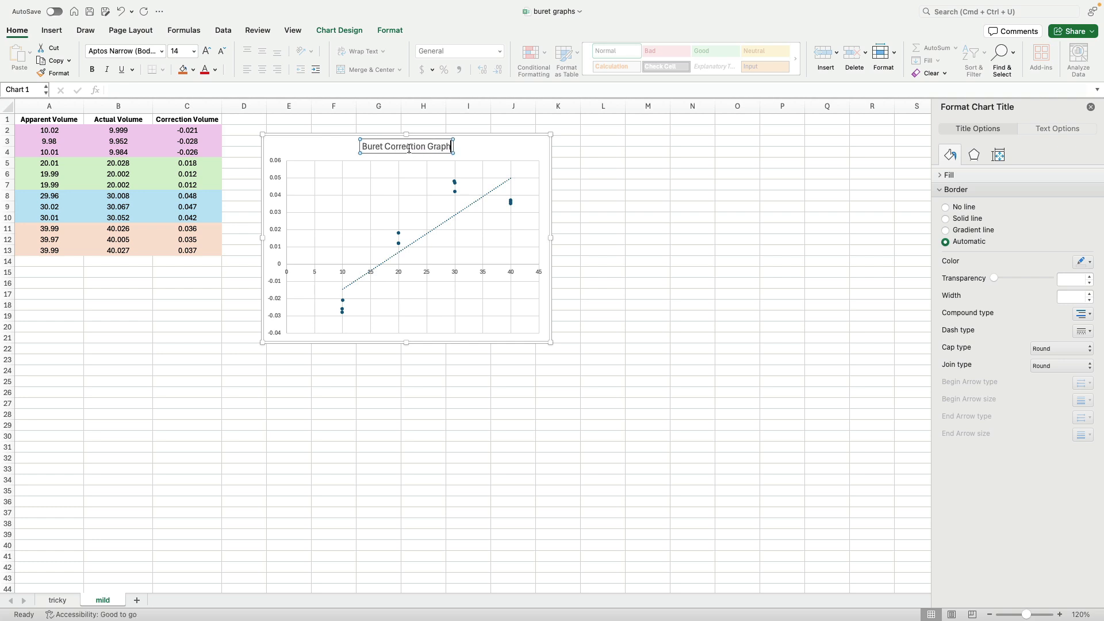
left_click(618, 185)
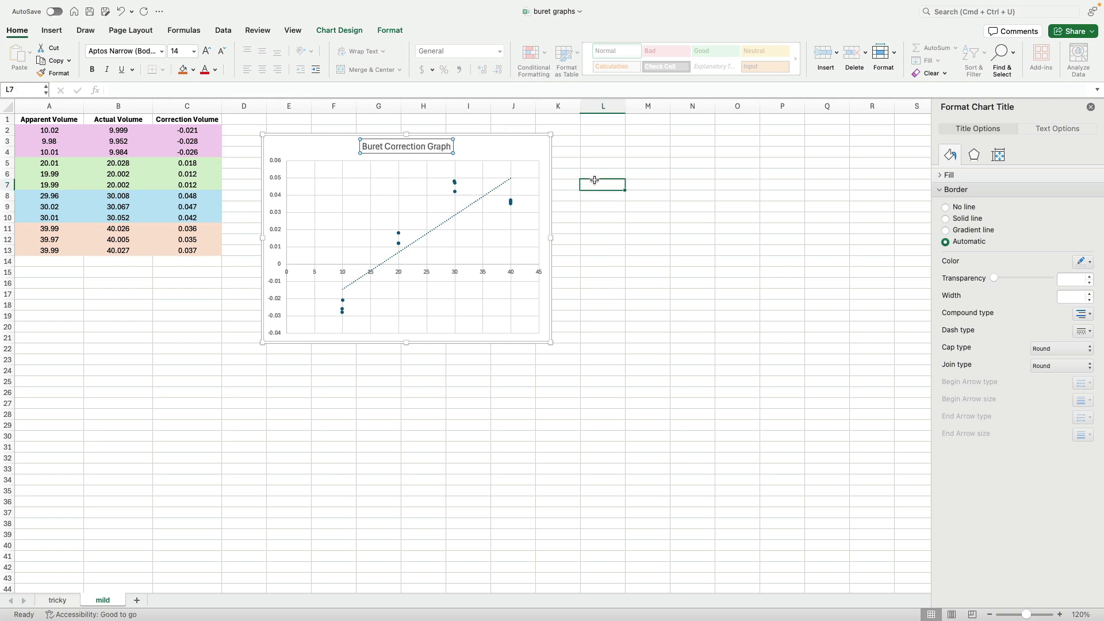
- Open the chart's data source and remove the existing series
left_click(492, 149)
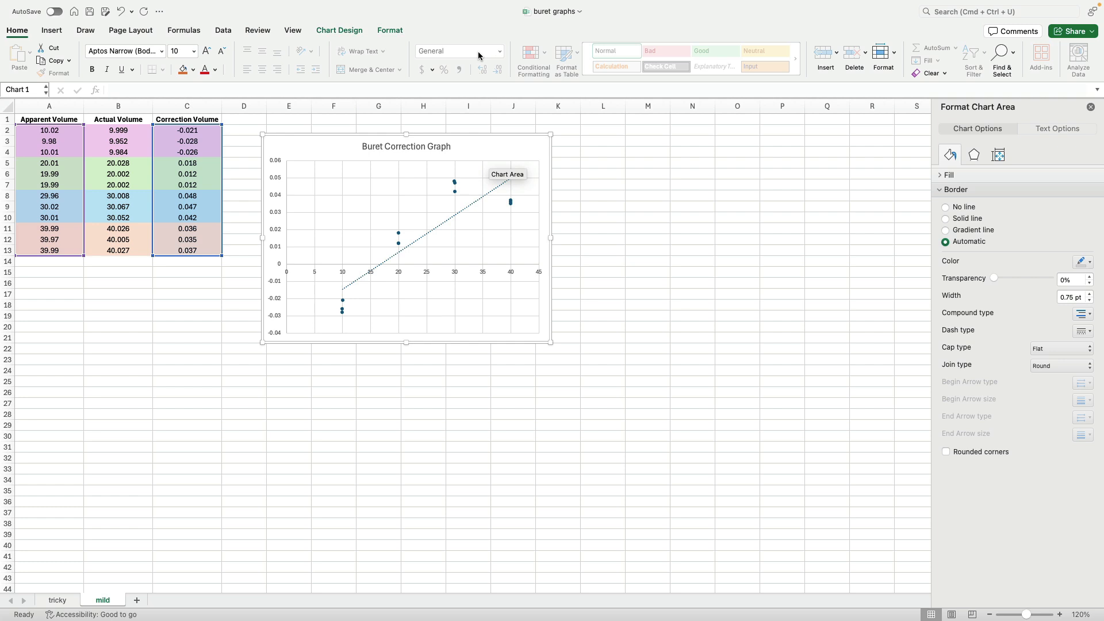
left_click(332, 29)
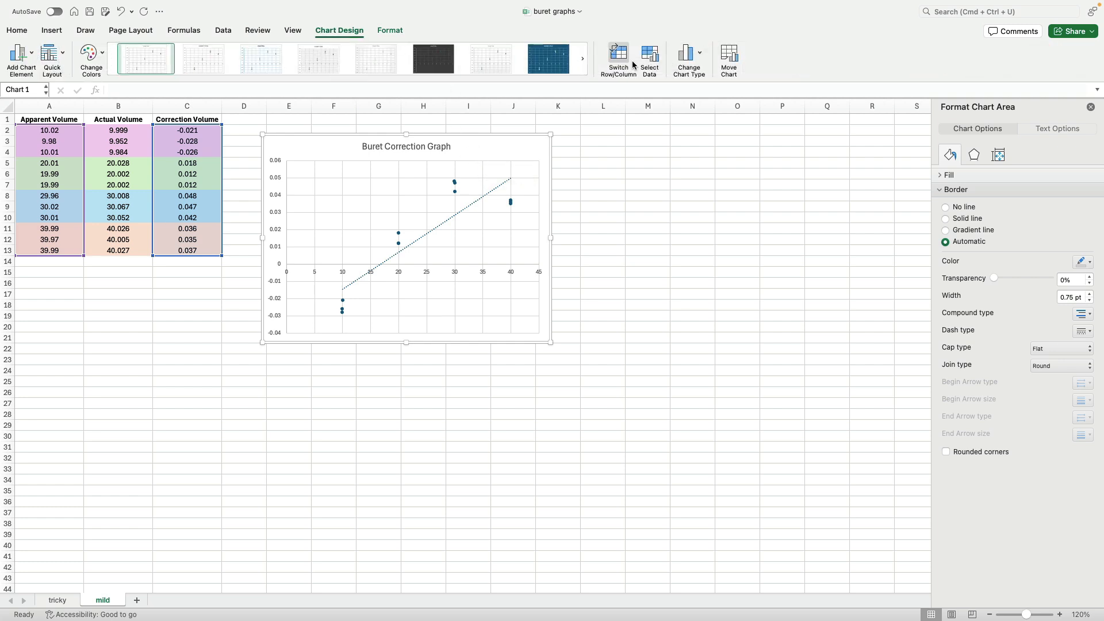
left_click(650, 61)
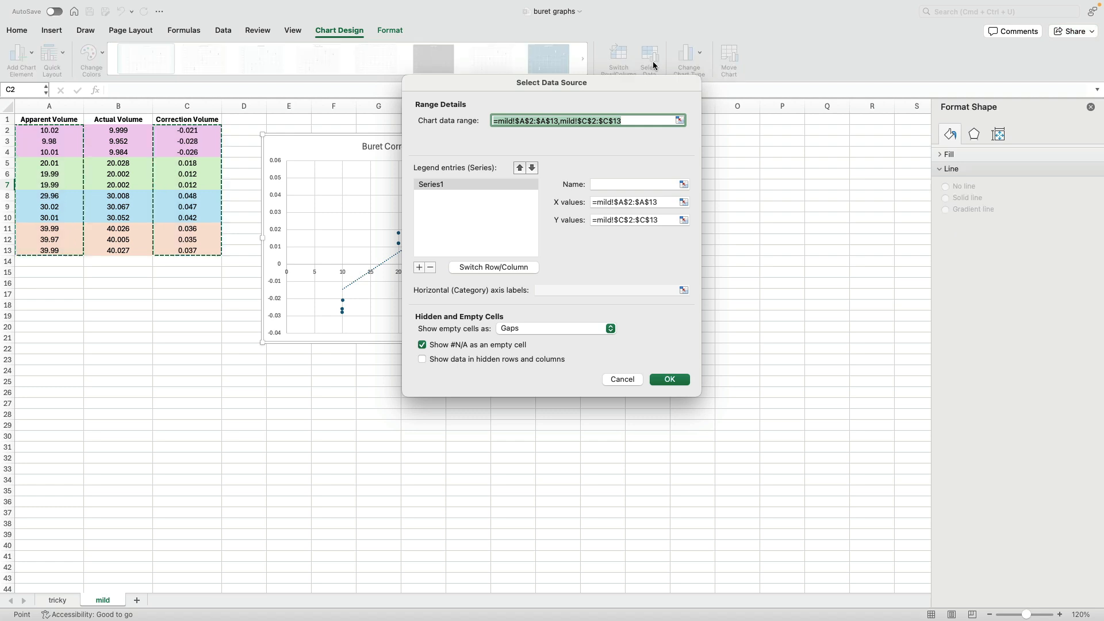
left_click(430, 268)
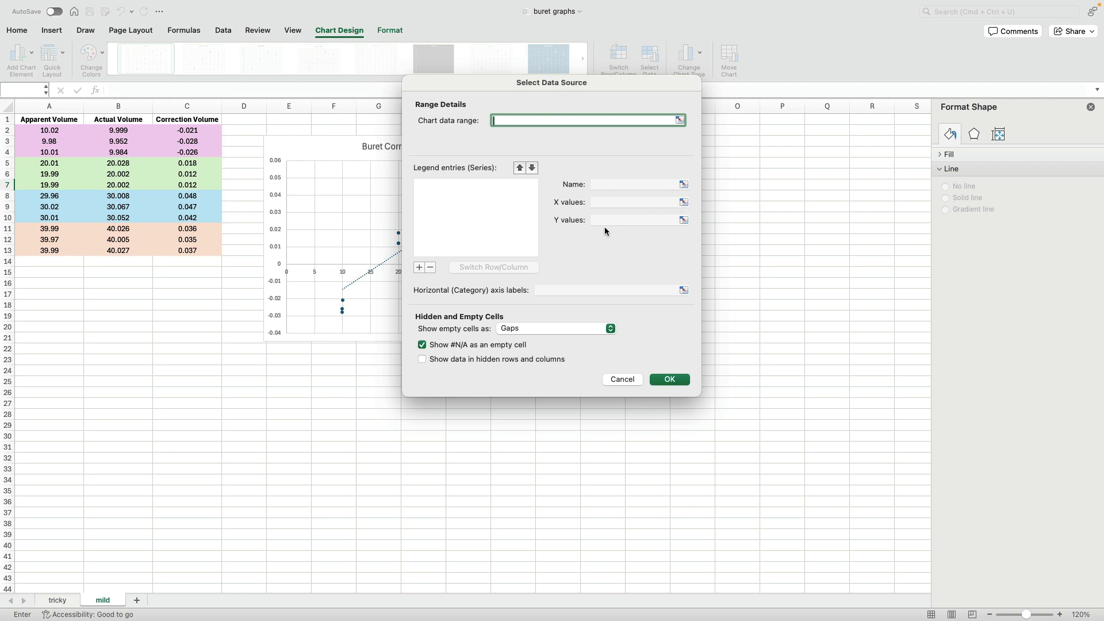
- Add a series with X values A2:A10 and Y values C2:C10
left_click(419, 267)
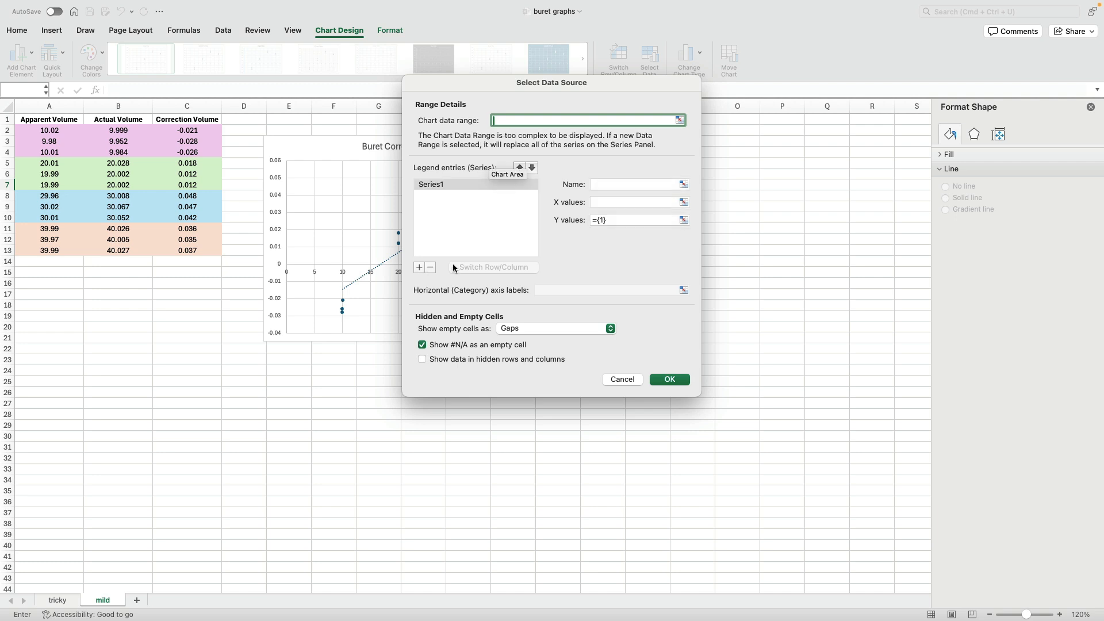
left_click(683, 202)
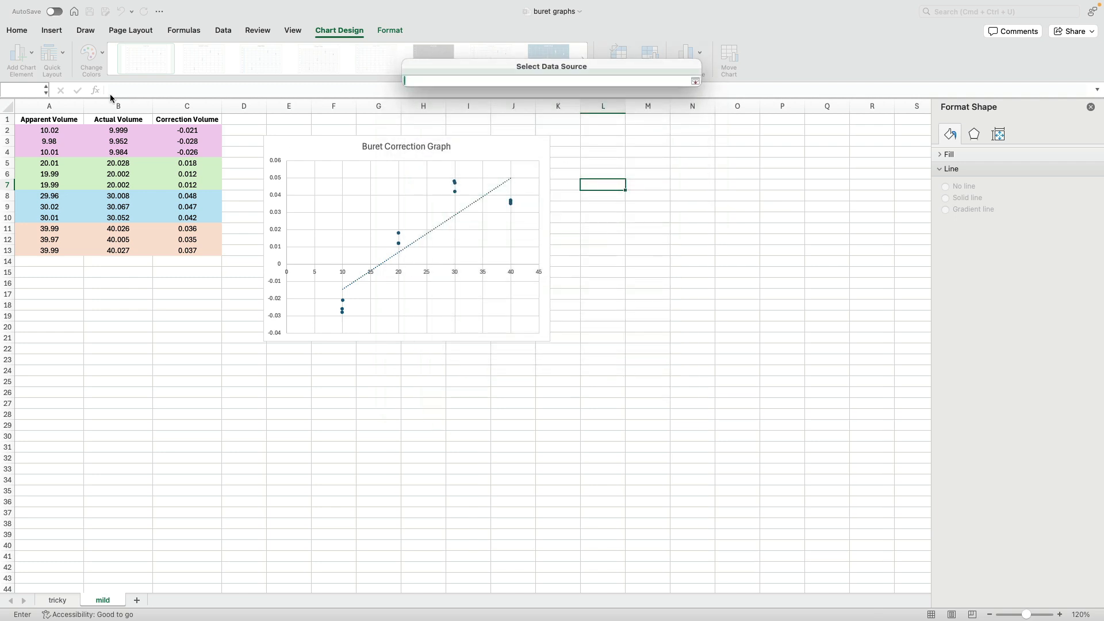
left_click(54, 130)
left_click_drag(54, 130, 53, 216)
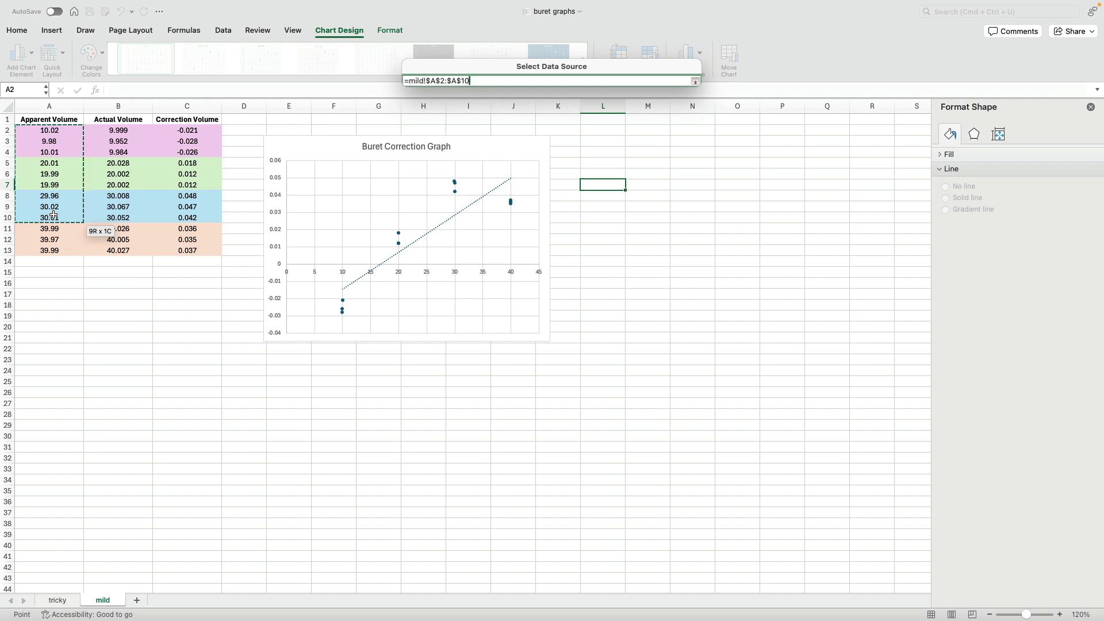
left_click_drag(54, 216, 53, 218)
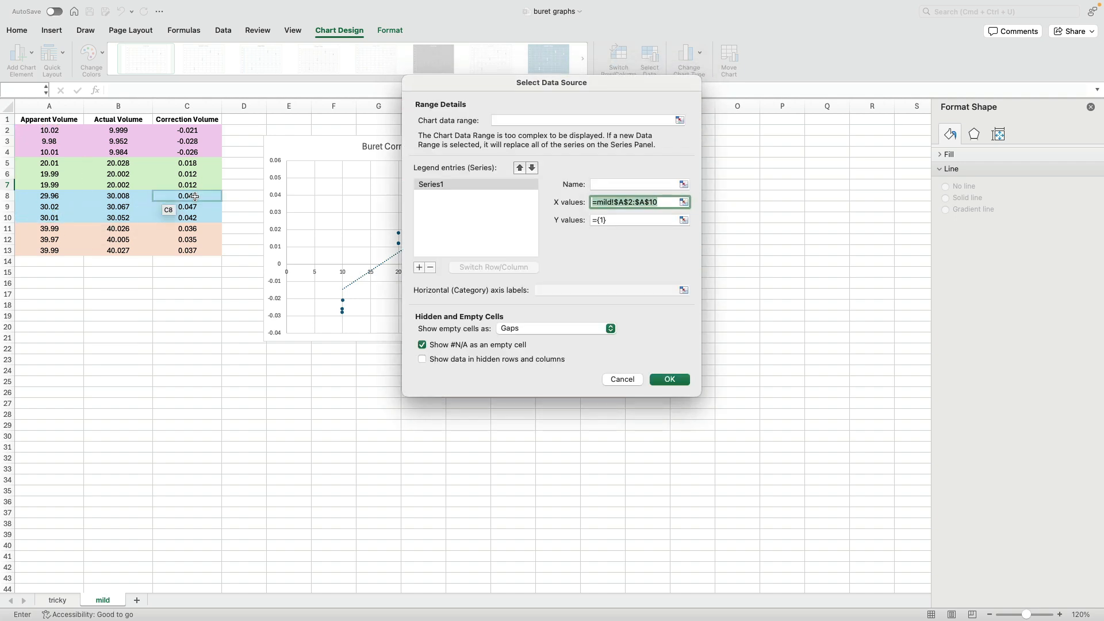
left_click(684, 220)
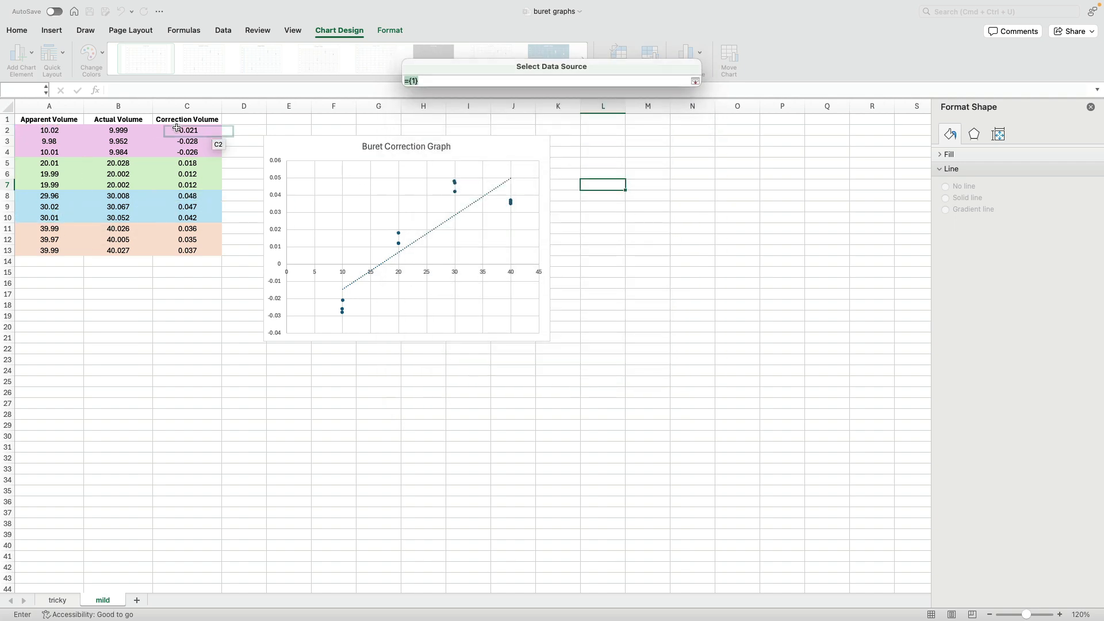
left_click_drag(182, 130, 185, 219)
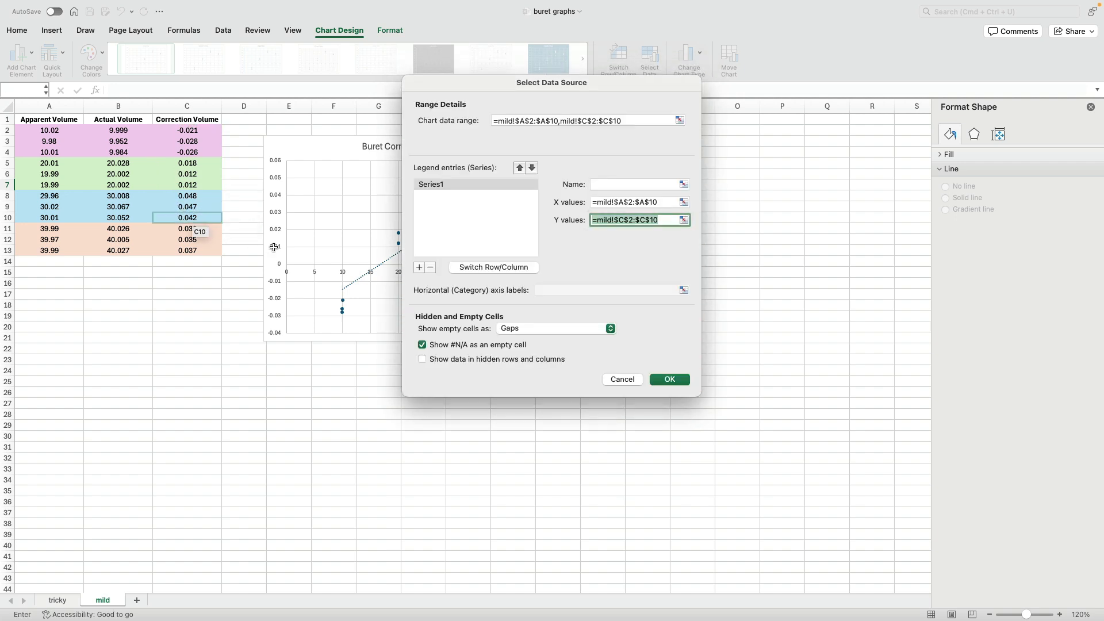
- Add a second series with X values A8:A13 and Y values C8:C13 and confirm the data source
left_click(419, 267)
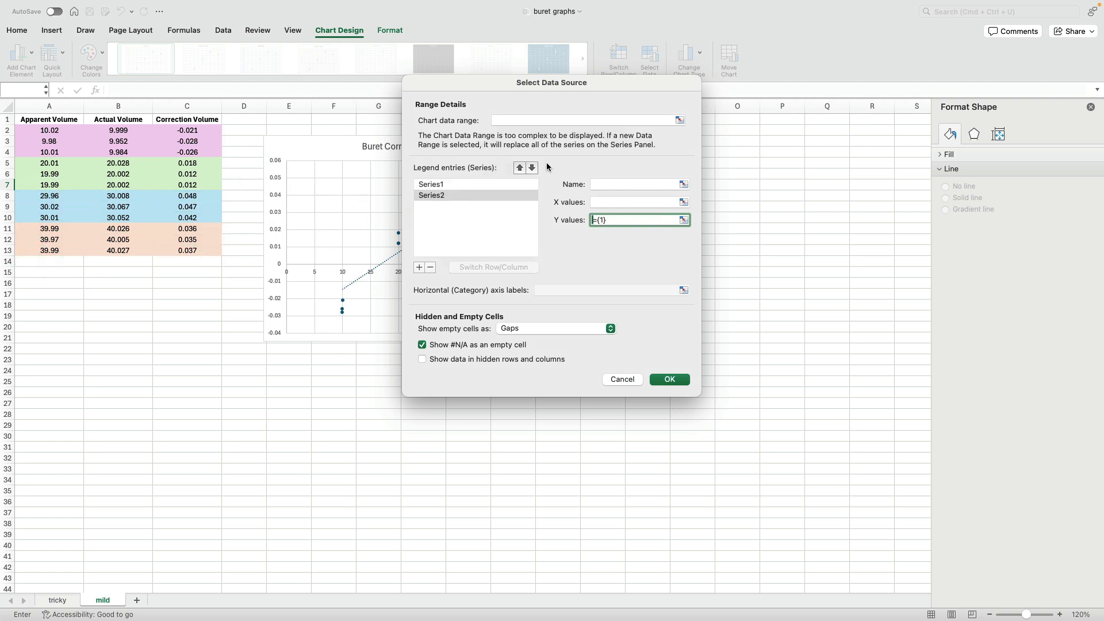
left_click(683, 219)
left_click_drag(50, 195, 51, 249)
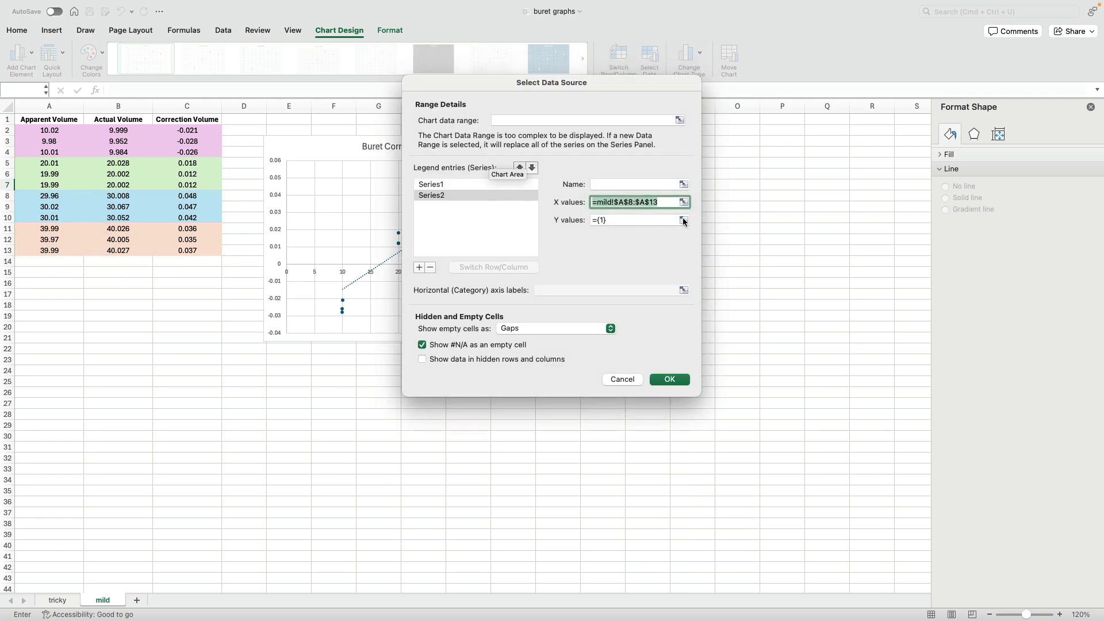
left_click(682, 219)
left_click(190, 196)
left_click_drag(191, 196, 193, 253)
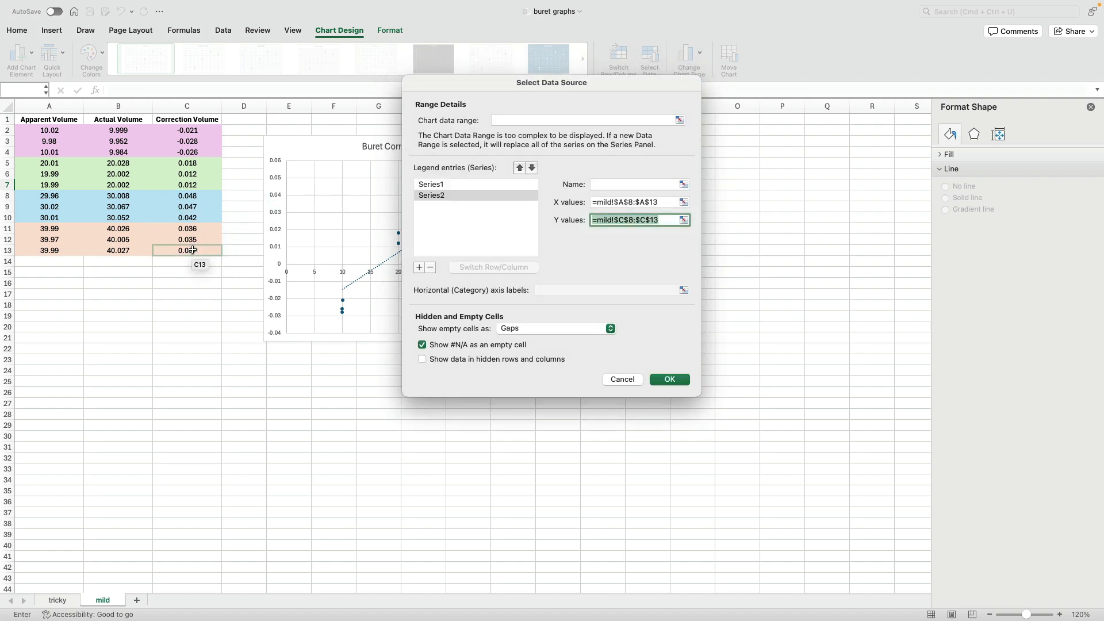
key("Return")
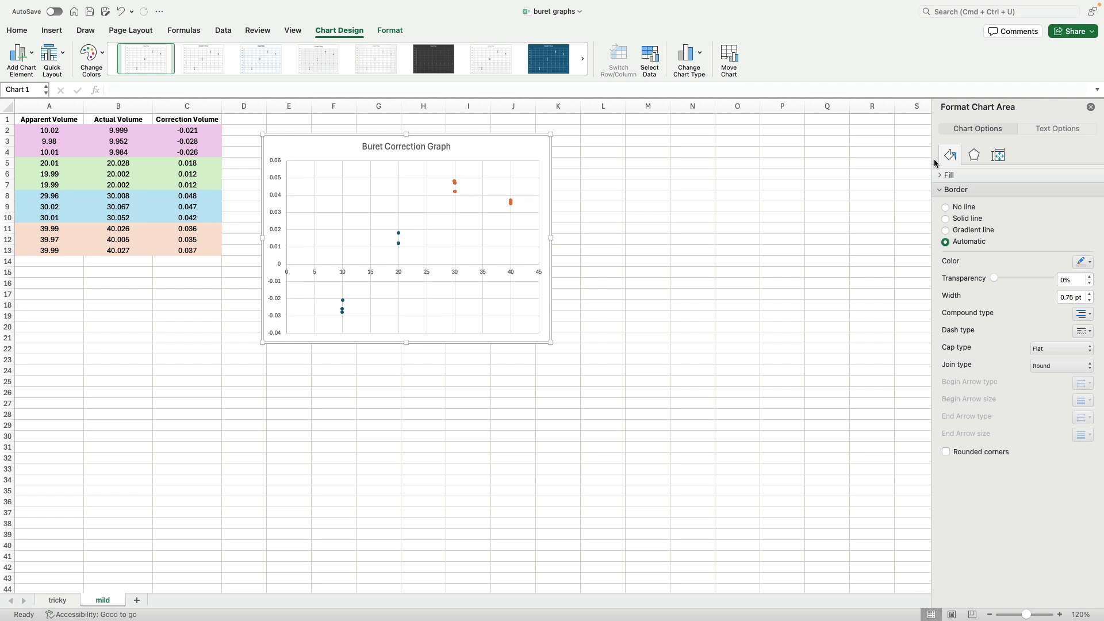
- Add a linear trendline to the first series covering rows 2 to 10
left_click(398, 234)
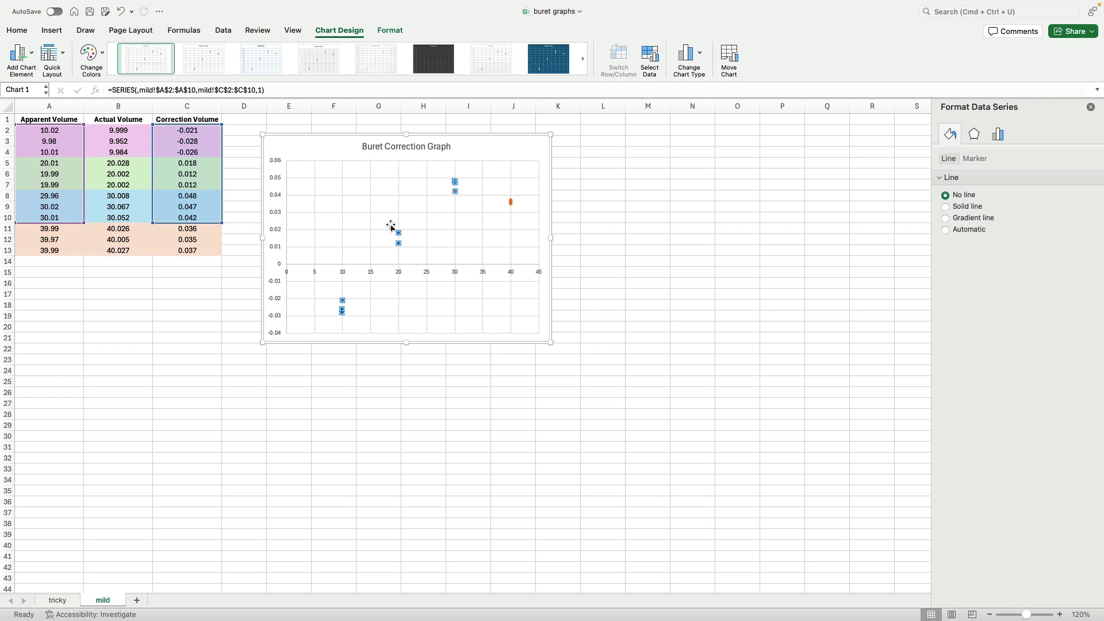
left_click(20, 55)
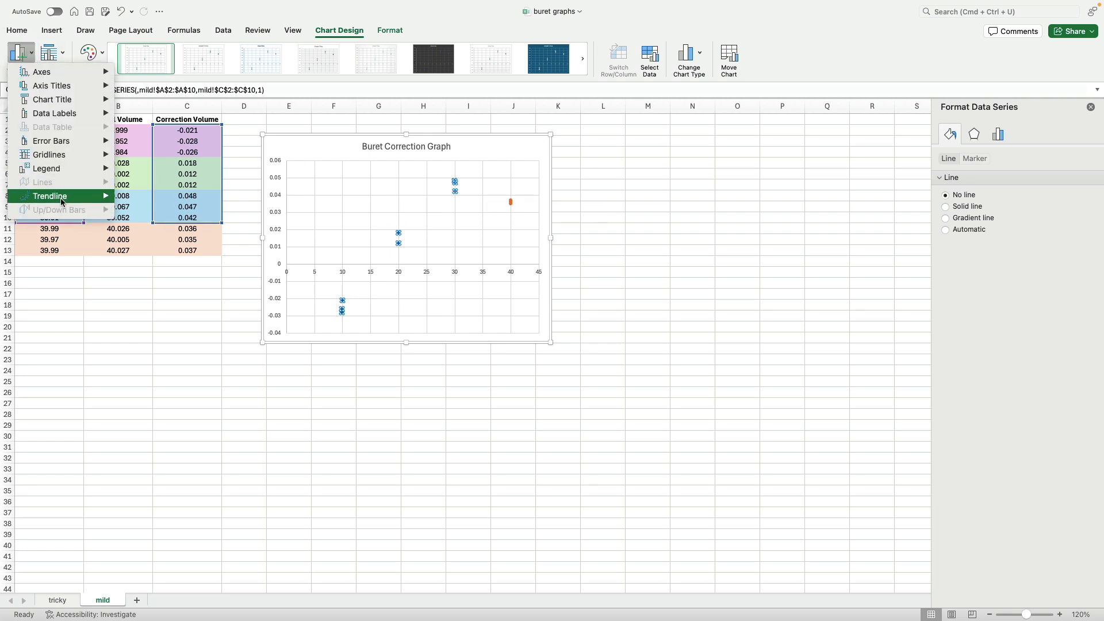
mouse_move(101, 196)
left_click(157, 225)
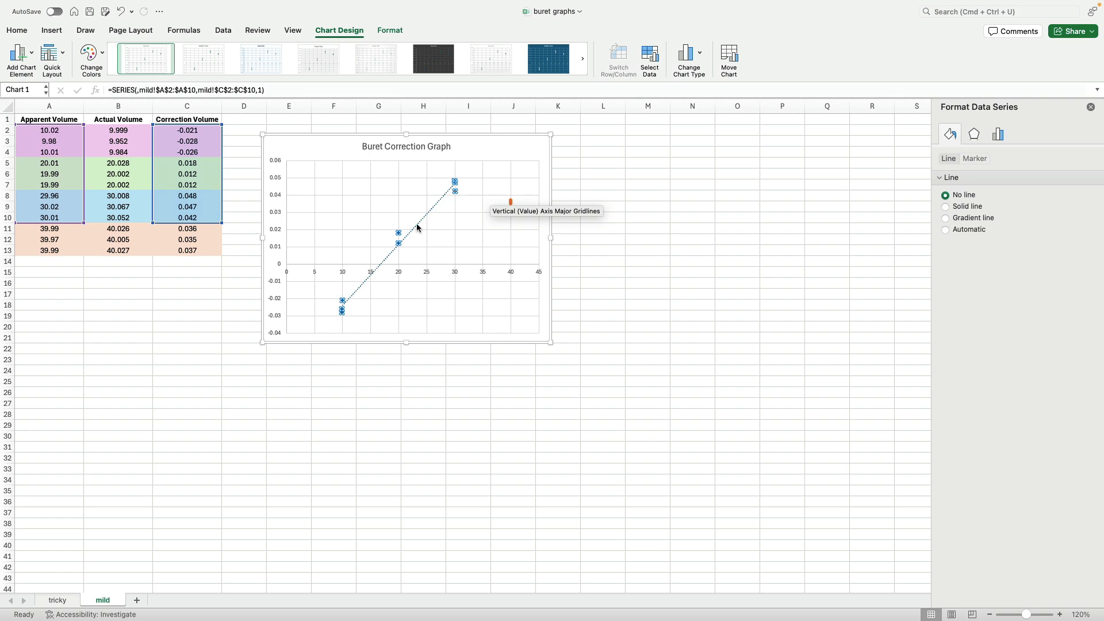
- Add a linear trendline to the second series covering rows 8 to 13
left_click(511, 202)
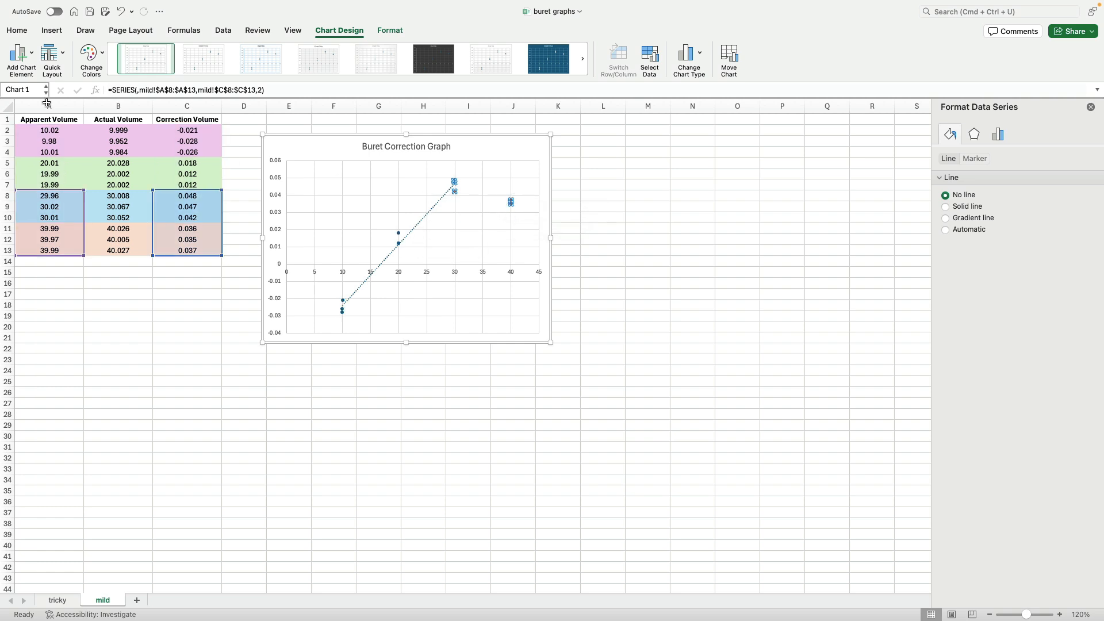
left_click(32, 55)
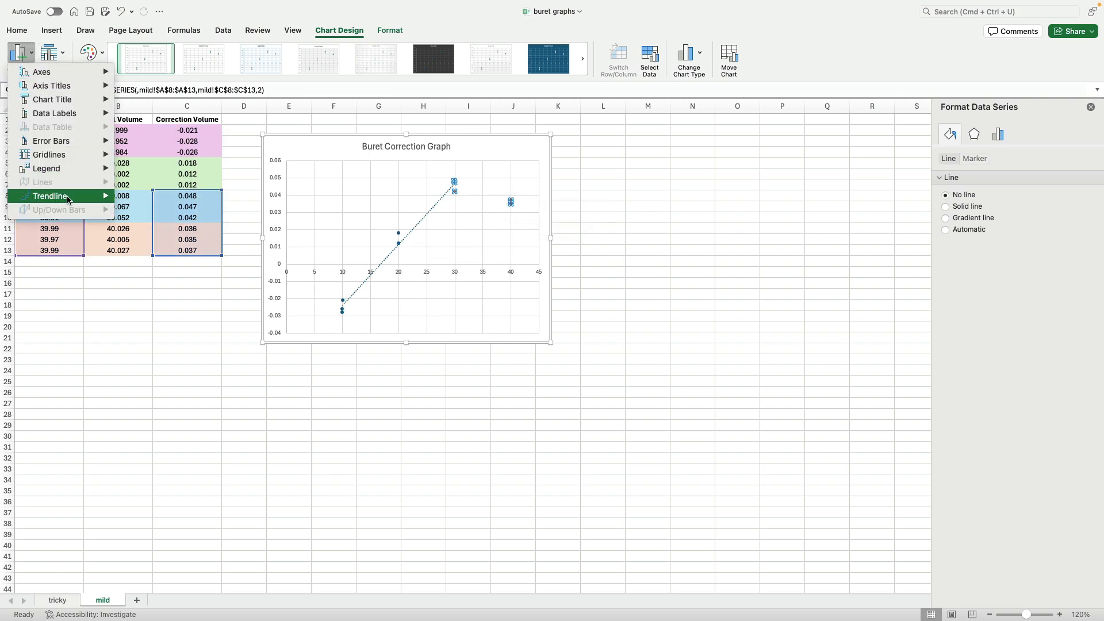
mouse_move(68, 197)
left_click(146, 221)
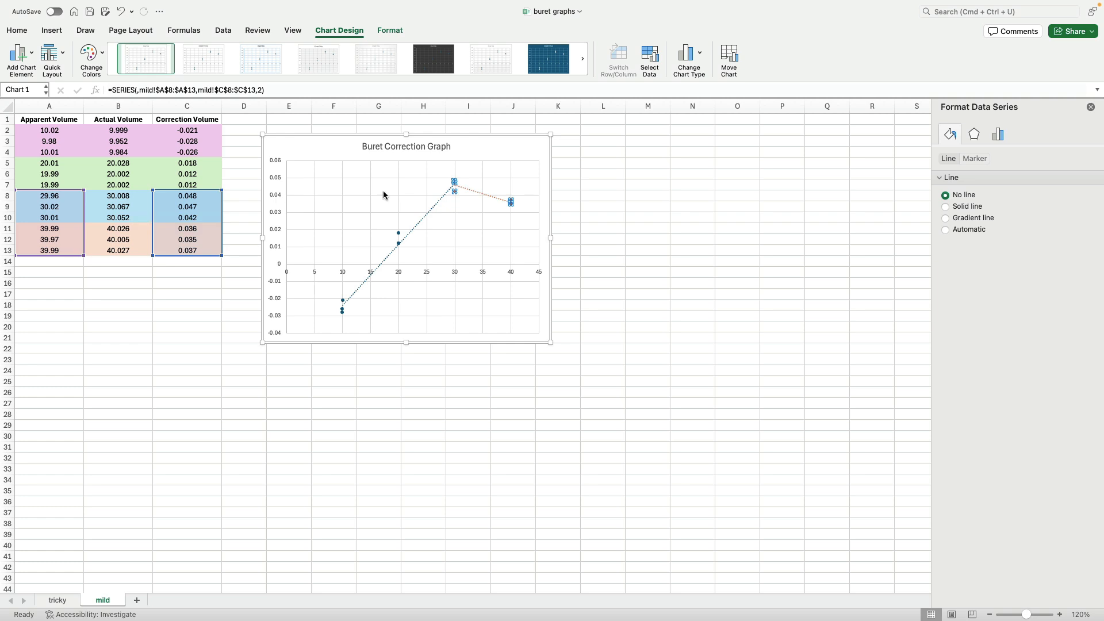
- Show the equation and R-squared value on the chart for the second series' trendline
left_click(493, 200)
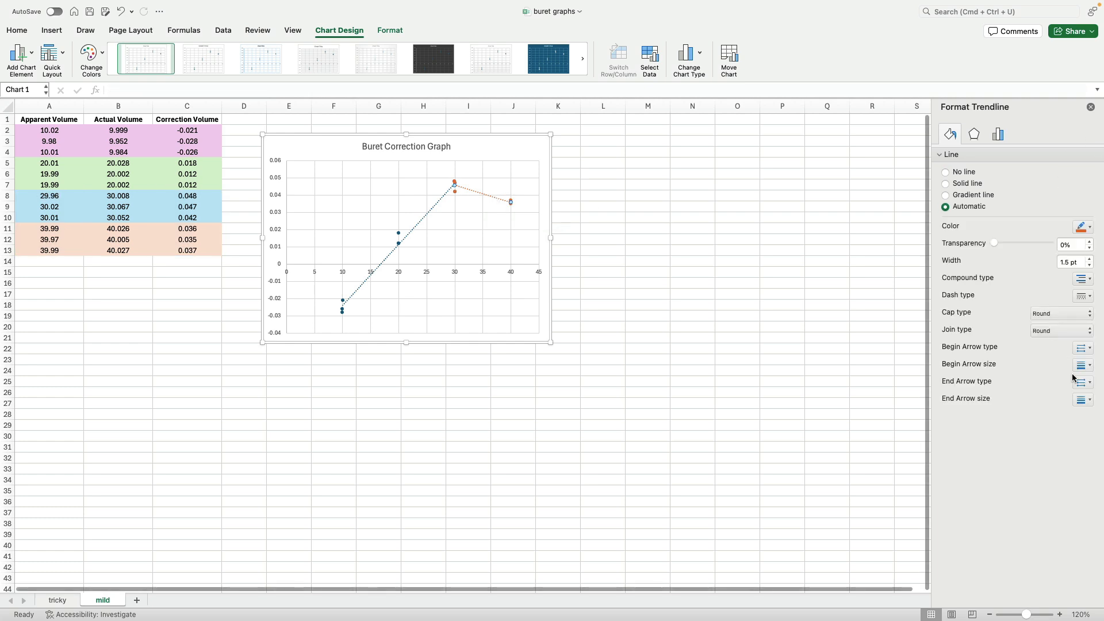
left_click(998, 135)
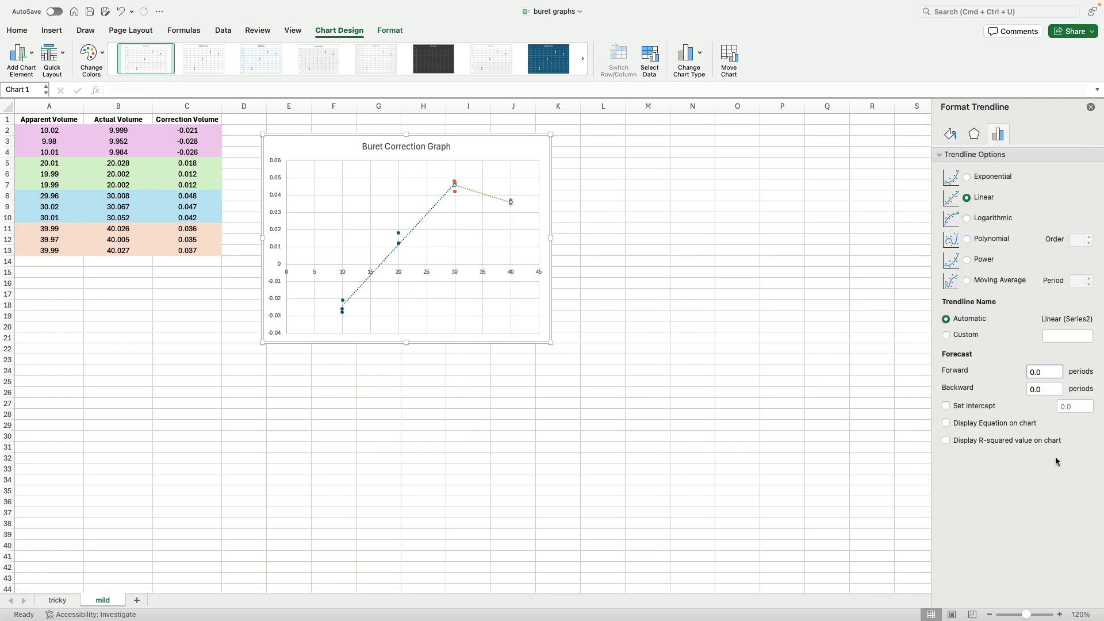
left_click(946, 423)
left_click(946, 441)
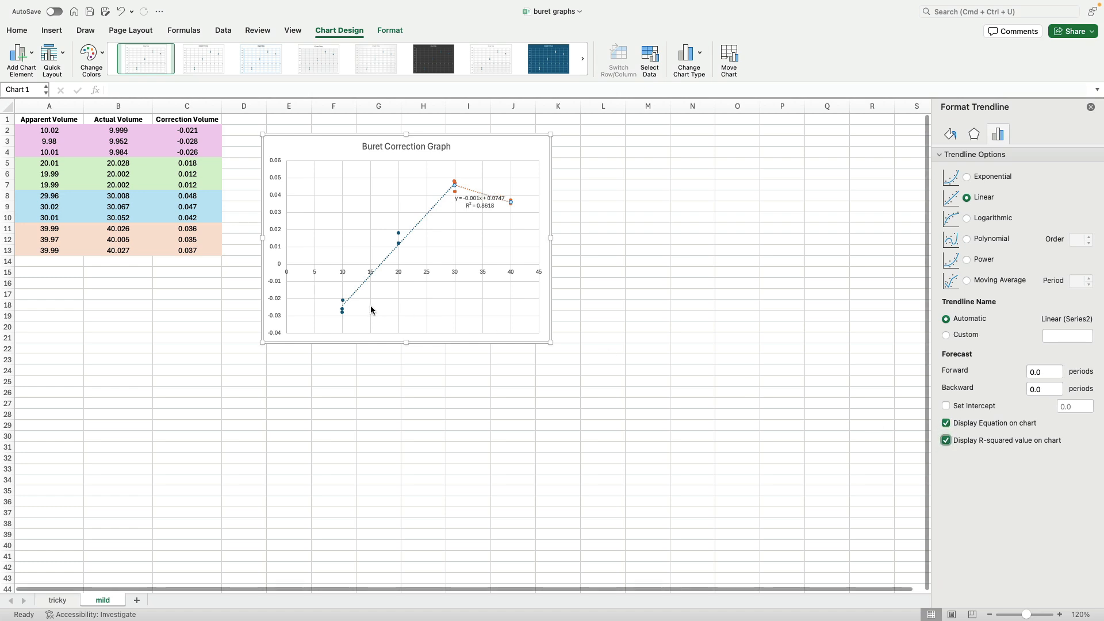
- Show the equation and R-squared value on the chart for the first series' trendline
left_click(405, 239)
left_click(985, 424)
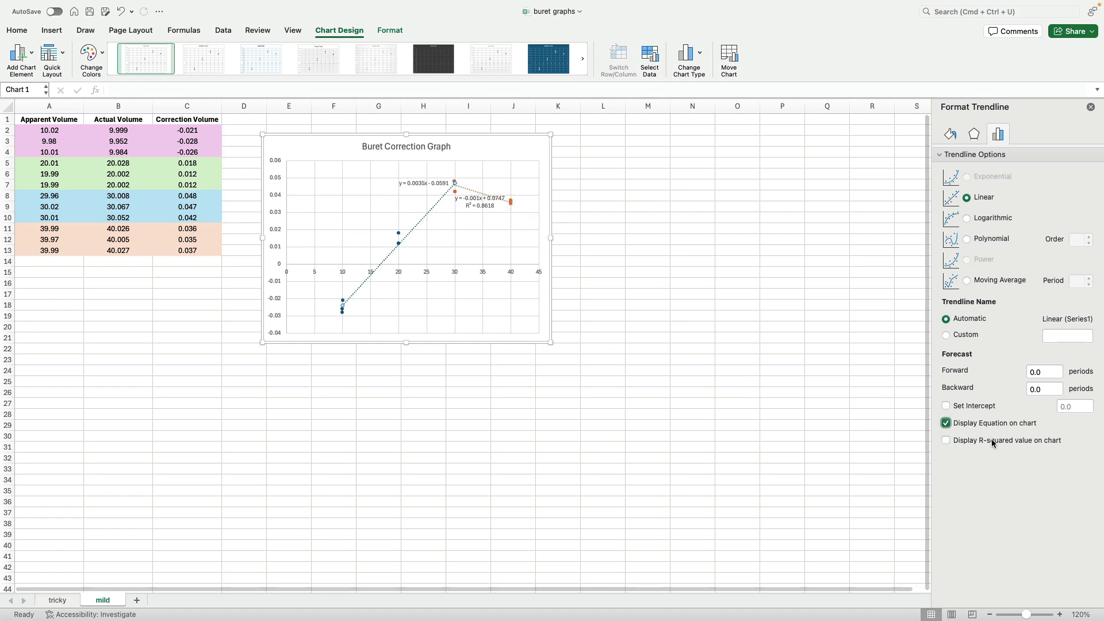
left_click(988, 441)
- Move the first trendline's equation label to the left, beside the steep line near 0.04
left_click(424, 183)
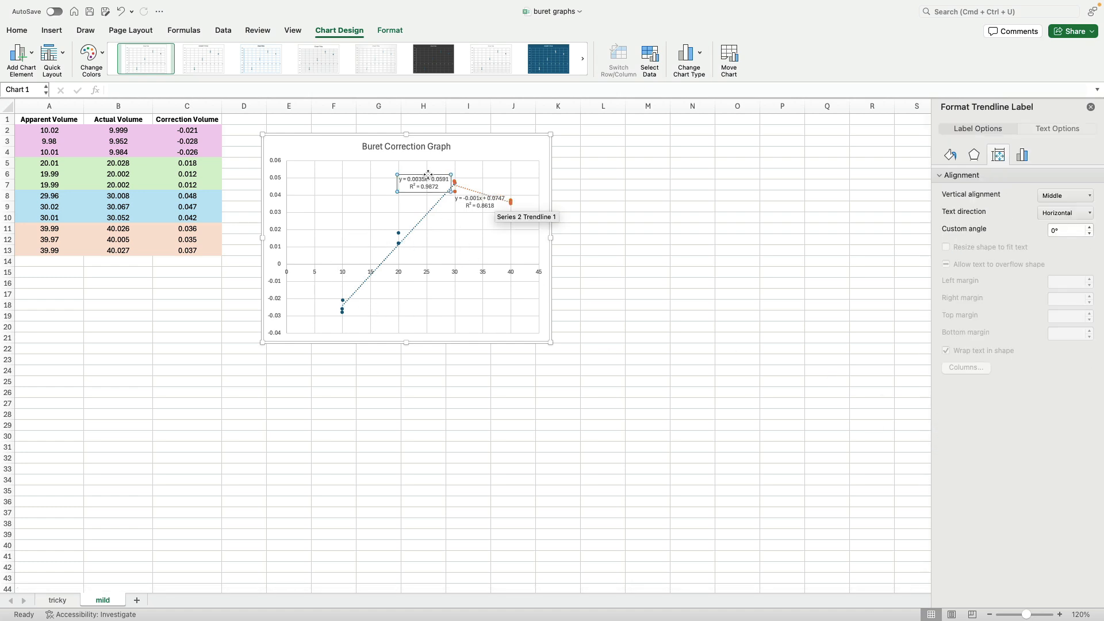
left_click_drag(425, 176, 340, 192)
- Move the second trendline's equation label below its line, around 35 on the x-axis
left_click(490, 198)
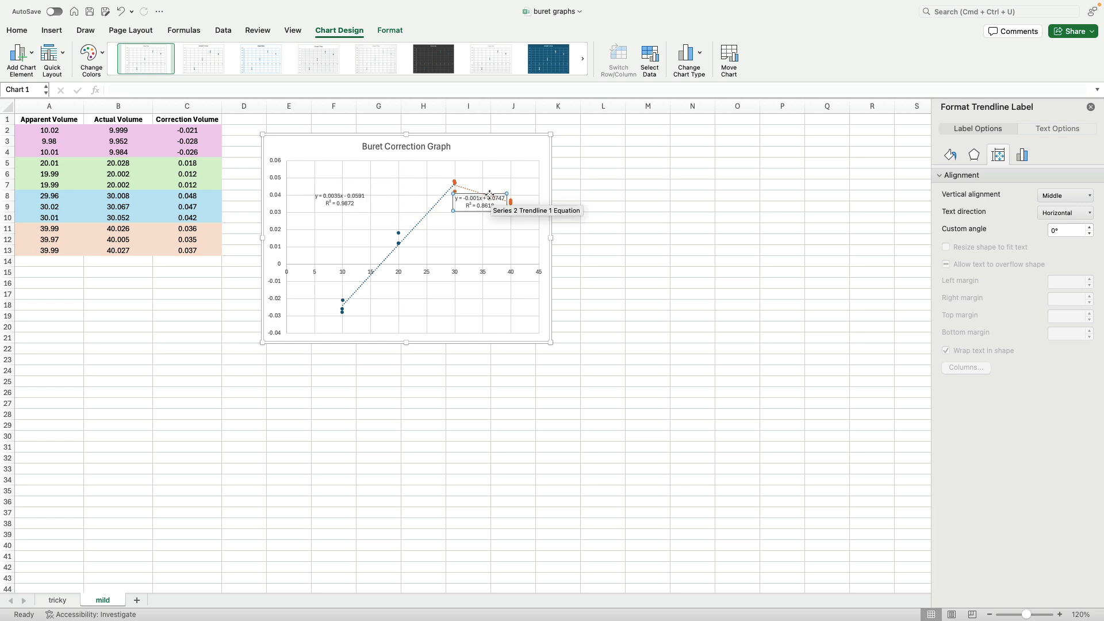
left_click_drag(490, 197, 495, 229)
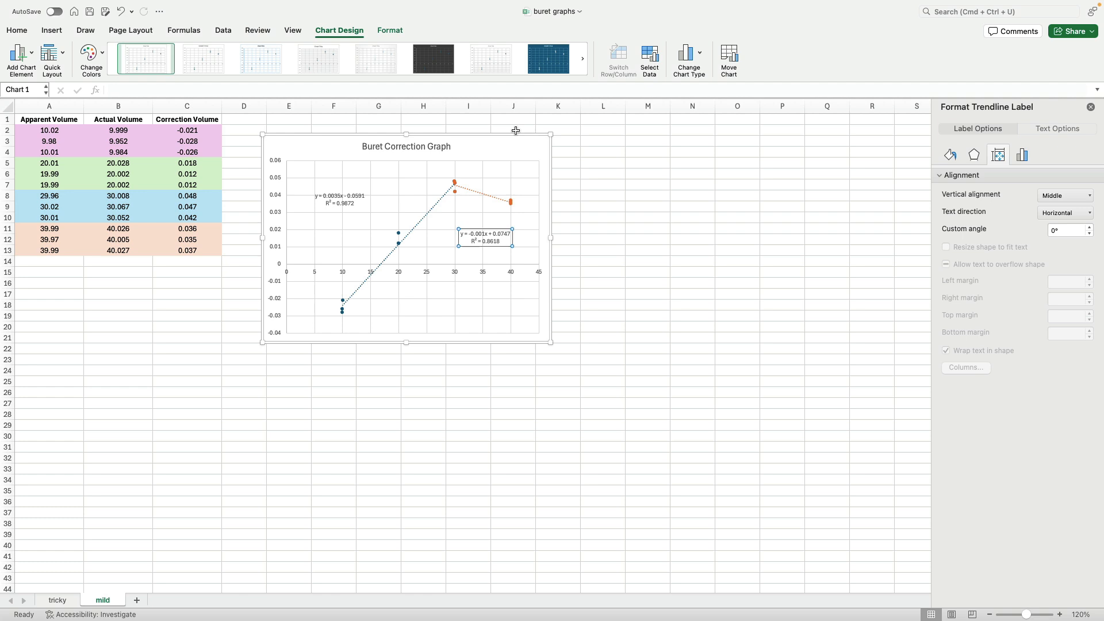
left_click(504, 148)
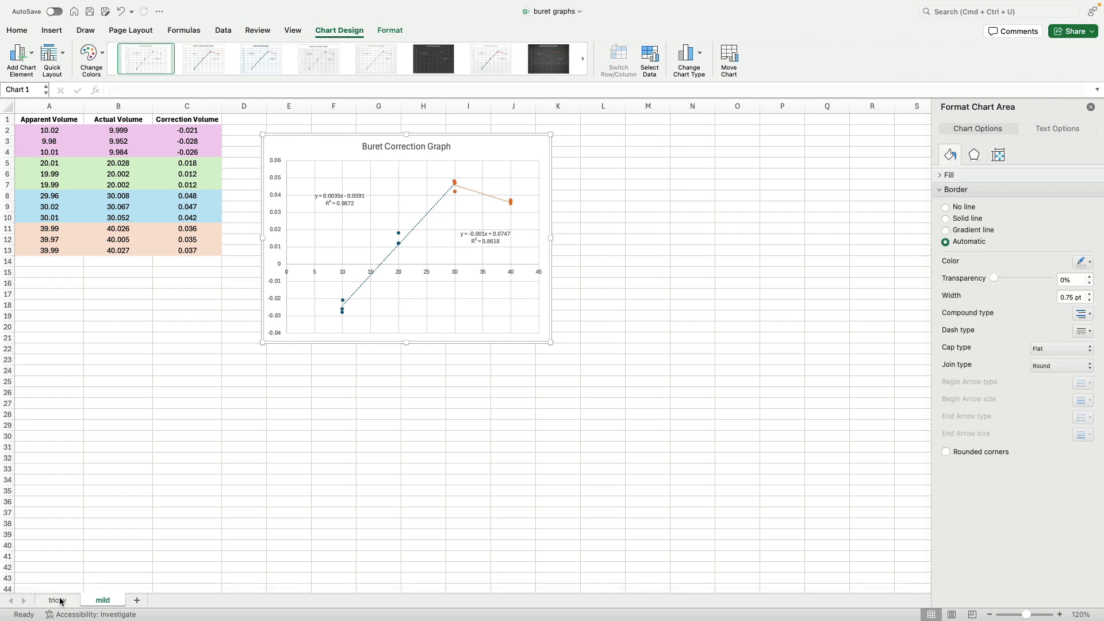
- Switch to the tricky sheet and select cell E2 beside its data table
left_click(59, 600)
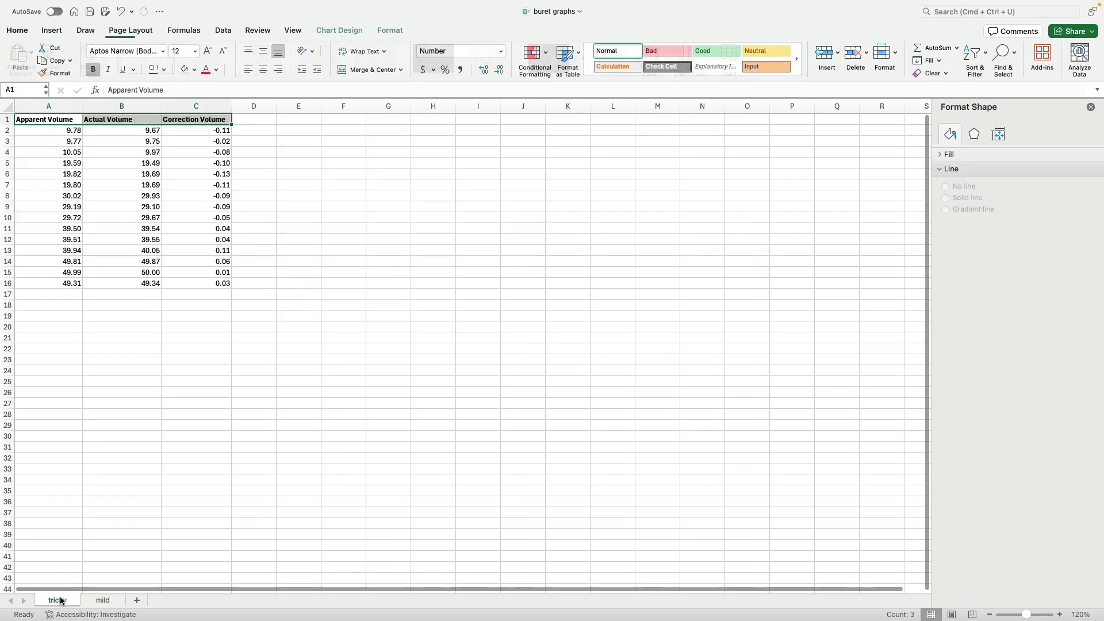
left_click(269, 489)
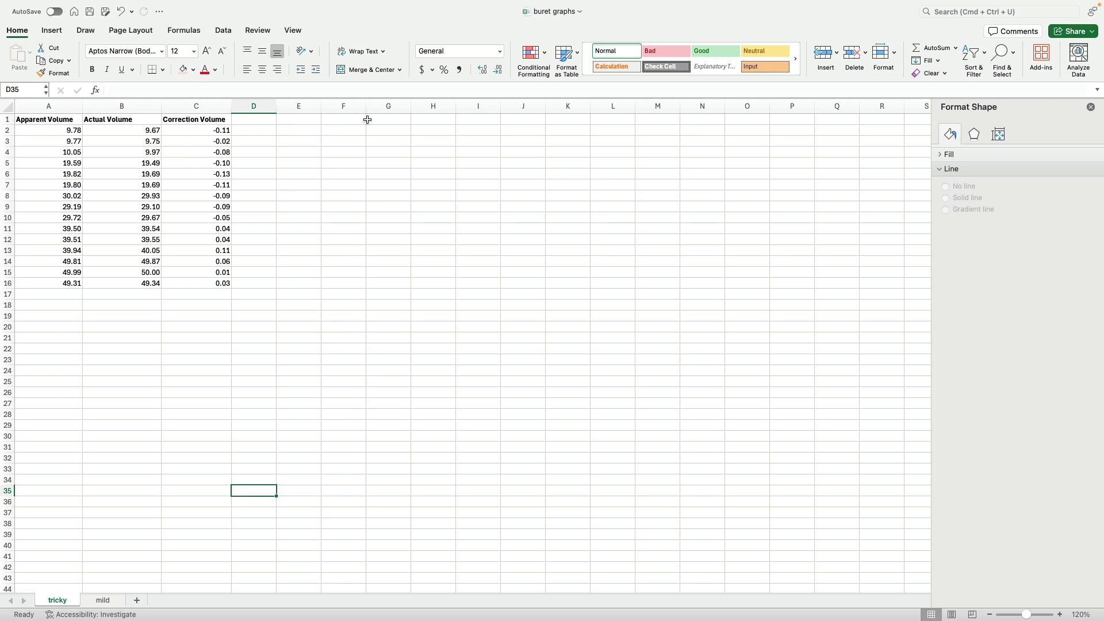
left_click(308, 131)
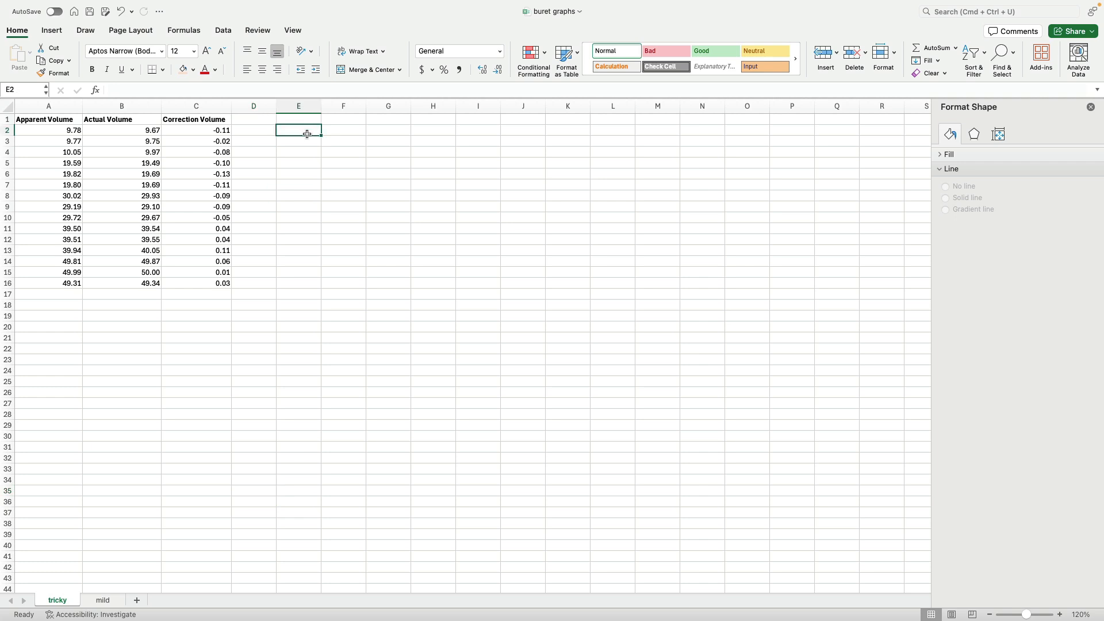
- Shade the tricky table's rows 2–4 light orange and rows 5–7 light purple across columns A to C
left_click_drag(60, 133, 193, 151)
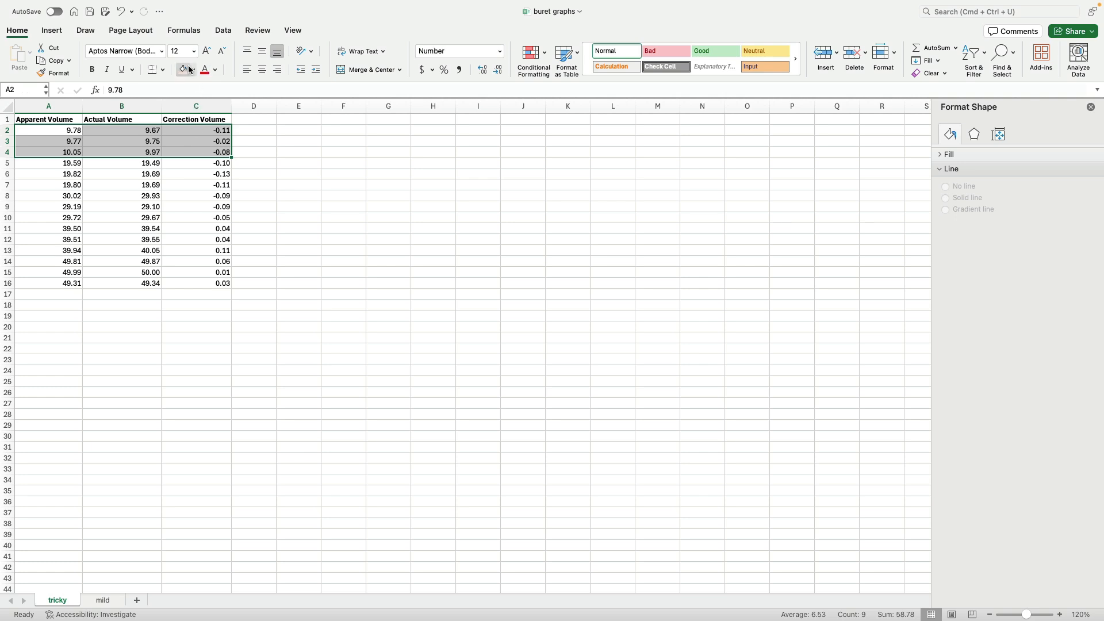
left_click(184, 69)
left_click_drag(62, 163, 186, 187)
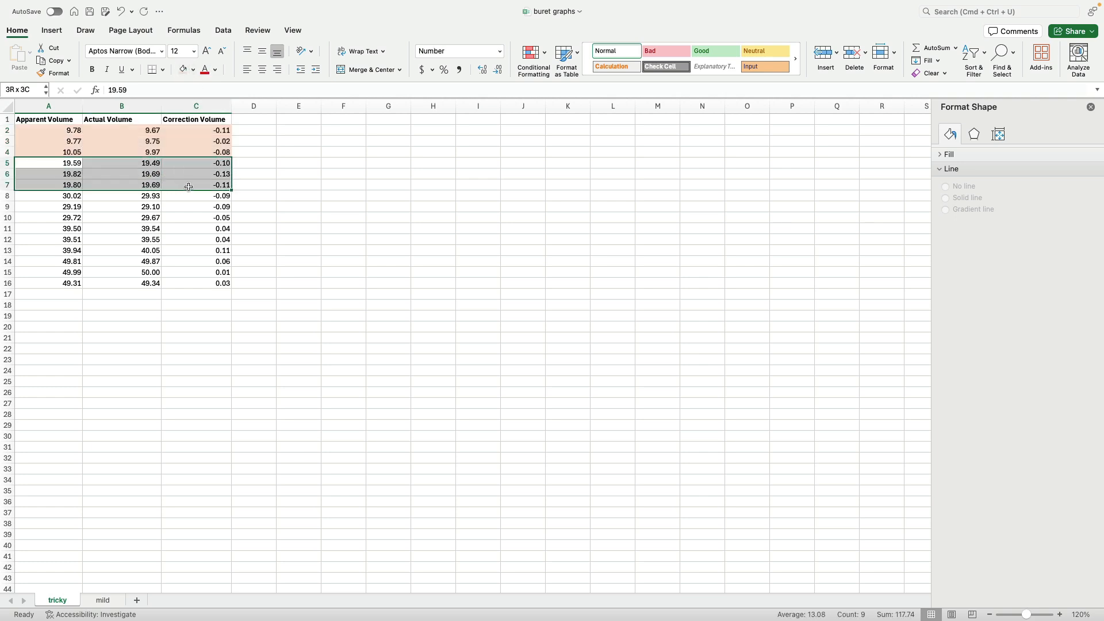
left_click(193, 69)
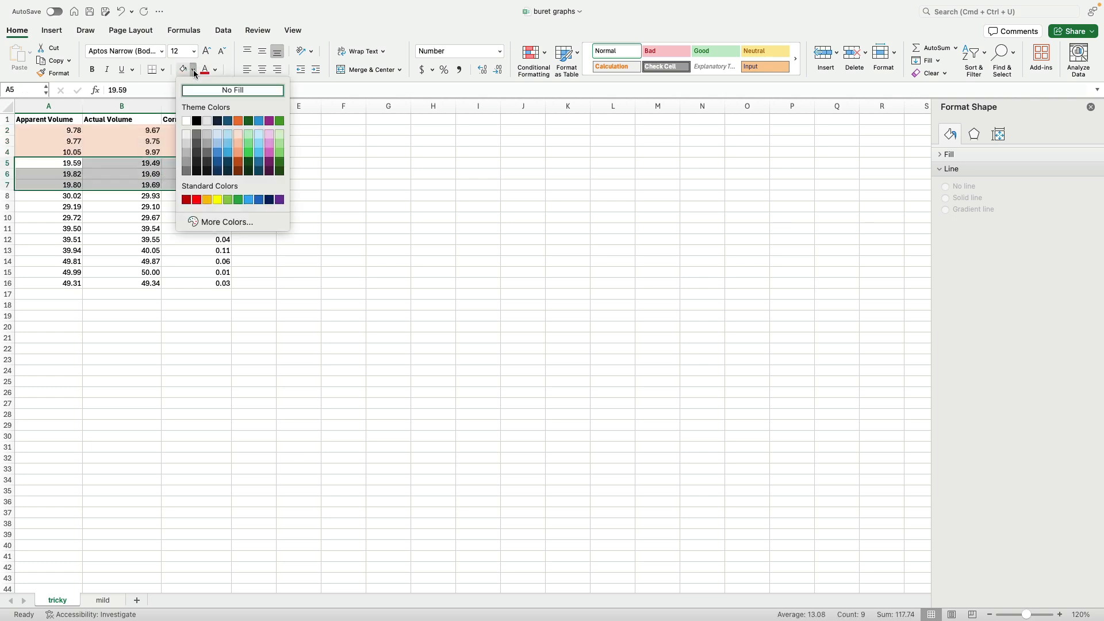
left_click(269, 137)
- Shade the tricky table's rows 8–10 light green and rows 11–13 light blue across columns A to C
left_click_drag(57, 196, 185, 221)
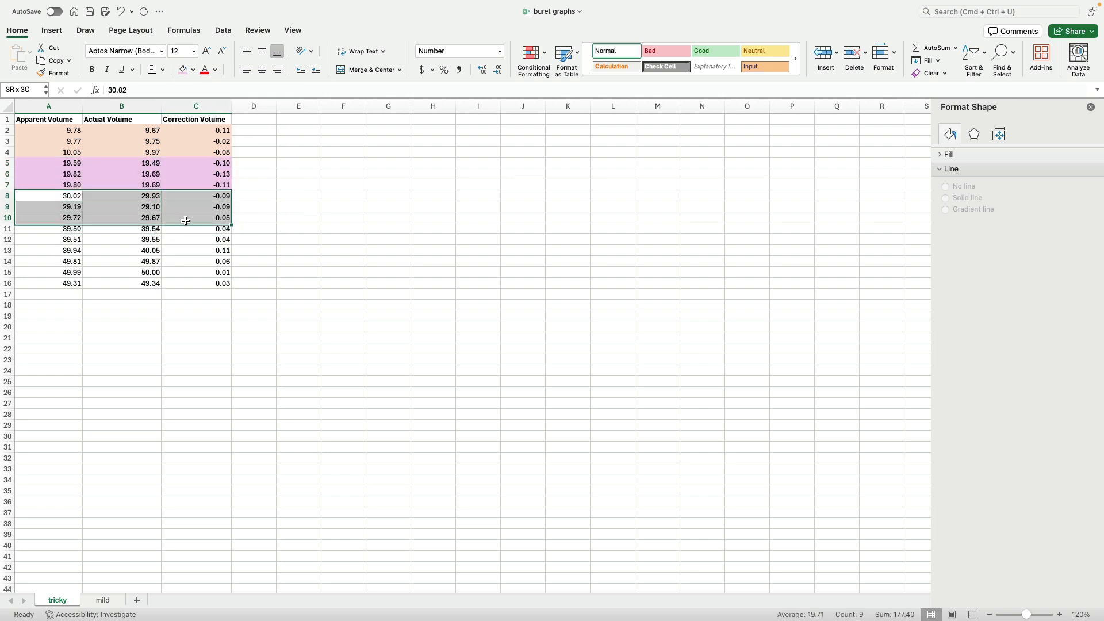
left_click(193, 69)
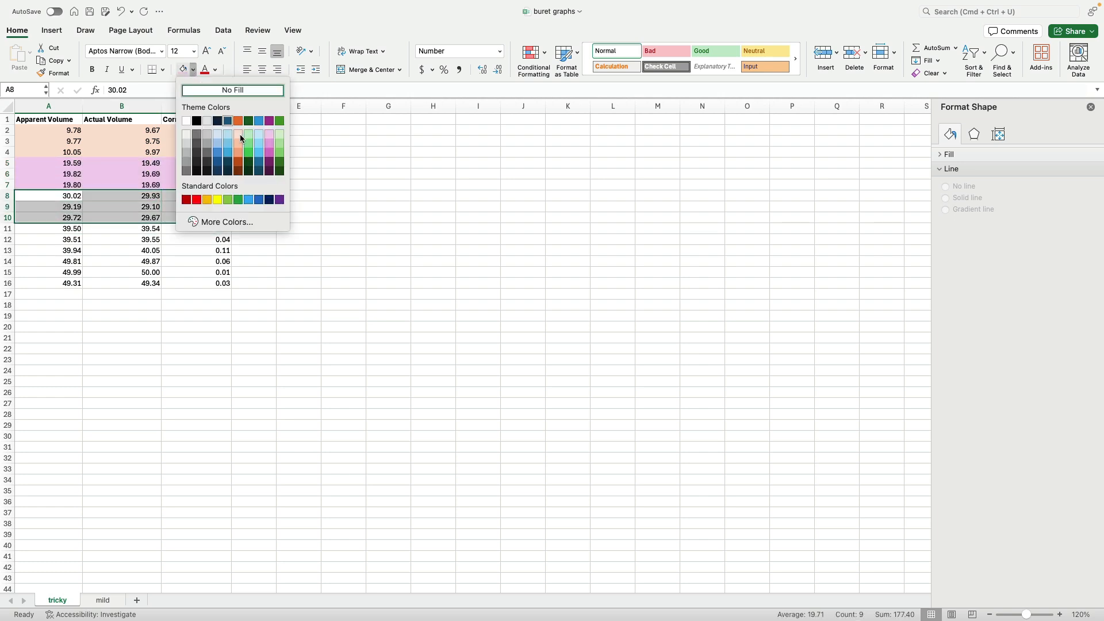
left_click(280, 134)
left_click_drag(47, 228, 183, 254)
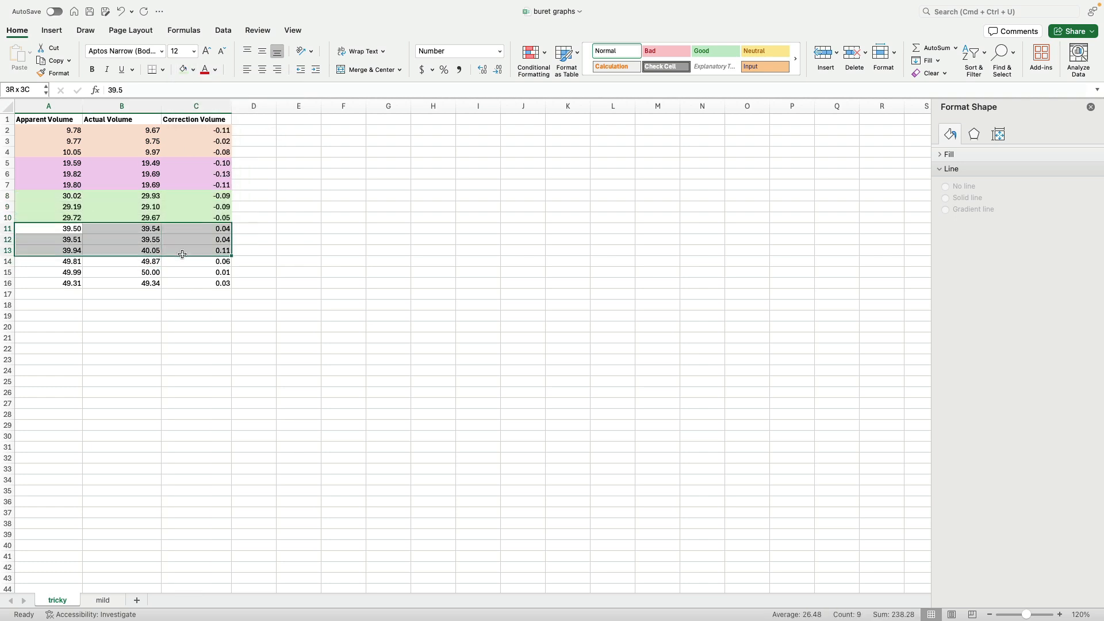
left_click(193, 69)
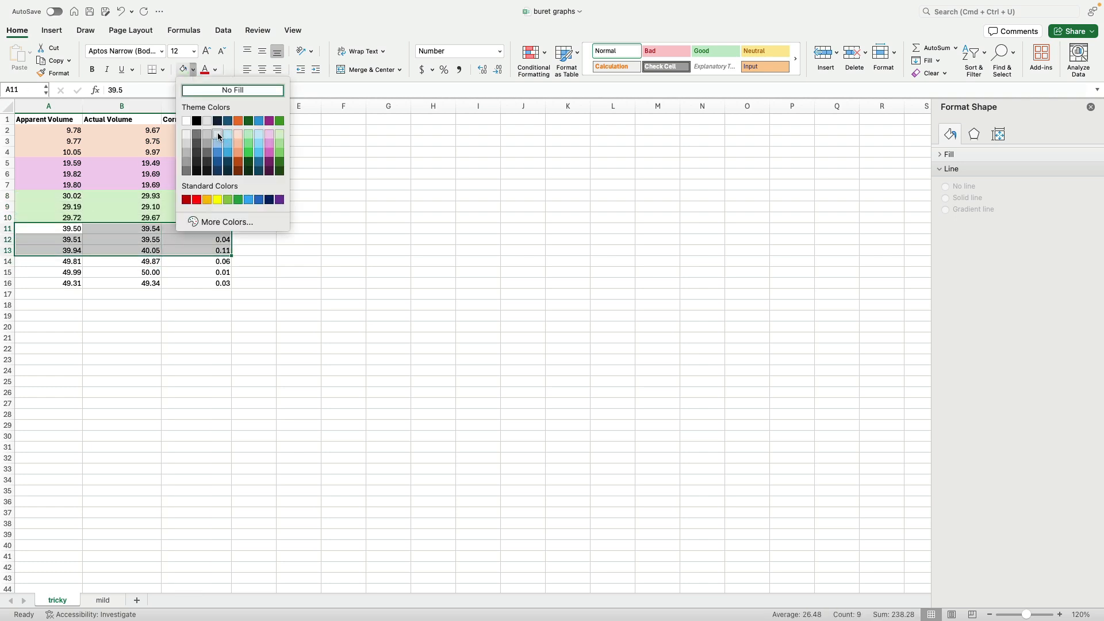
left_click(219, 136)
- Shade the tricky table's rows 14–16 yellow across columns A to C
left_click_drag(53, 261, 195, 286)
left_click(194, 70)
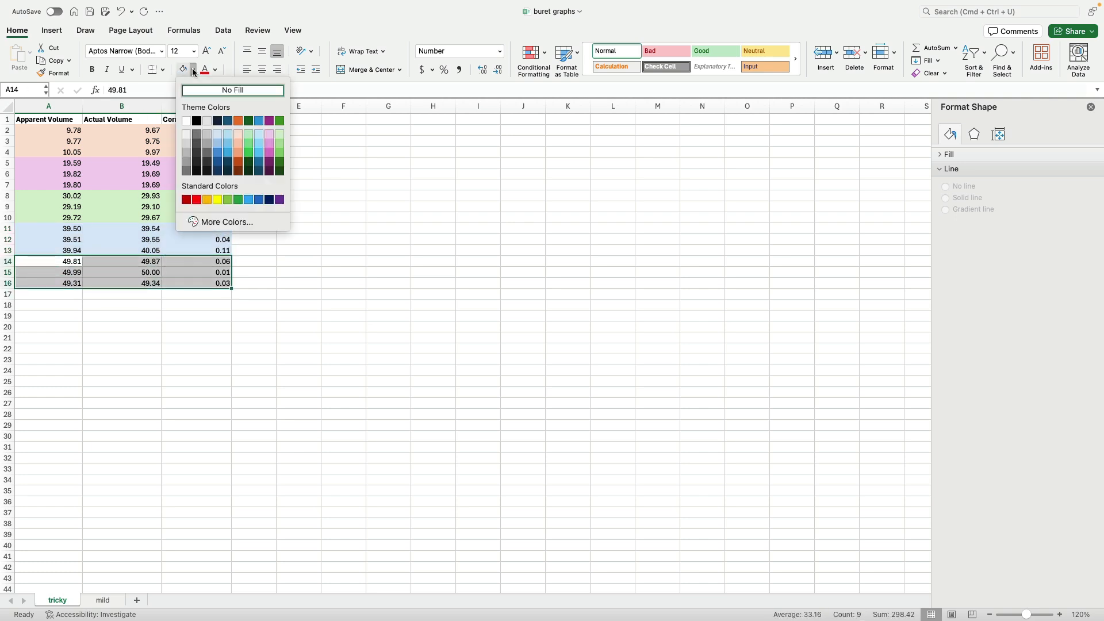
left_click(218, 199)
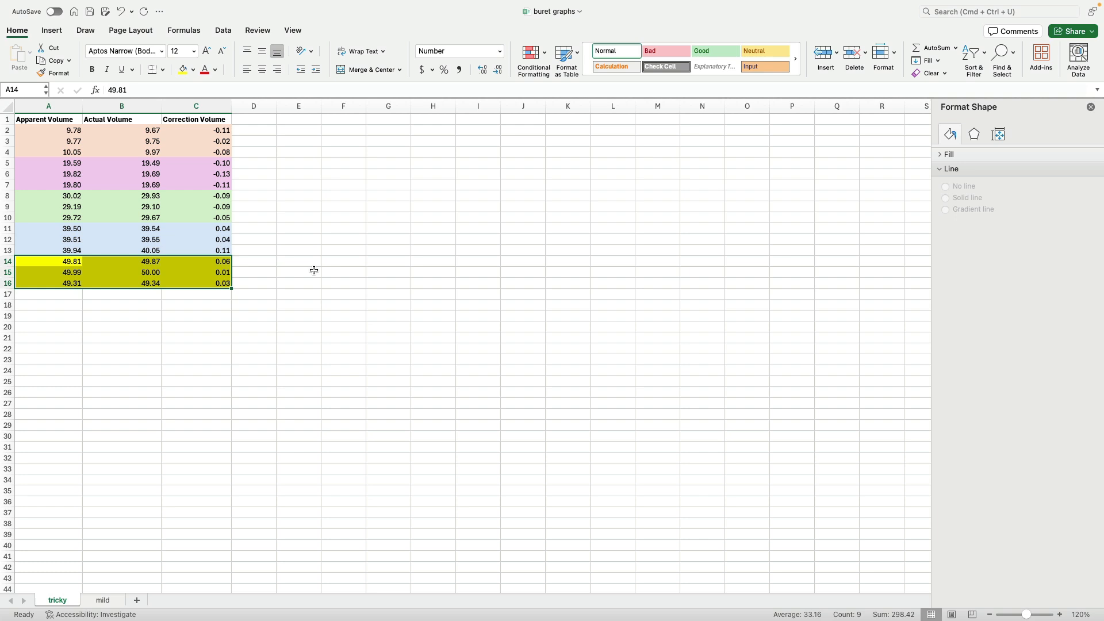
left_click(314, 271)
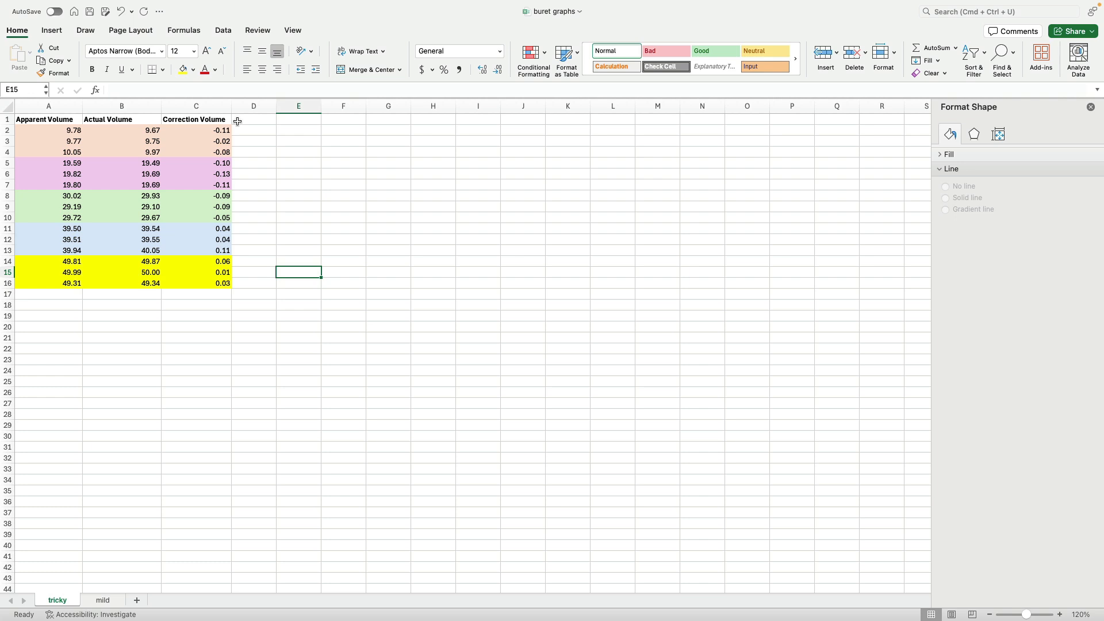
- Insert an empty scatter chart and place it beside the table, spanning about columns E to K and rows 2 to 20
left_click(337, 129)
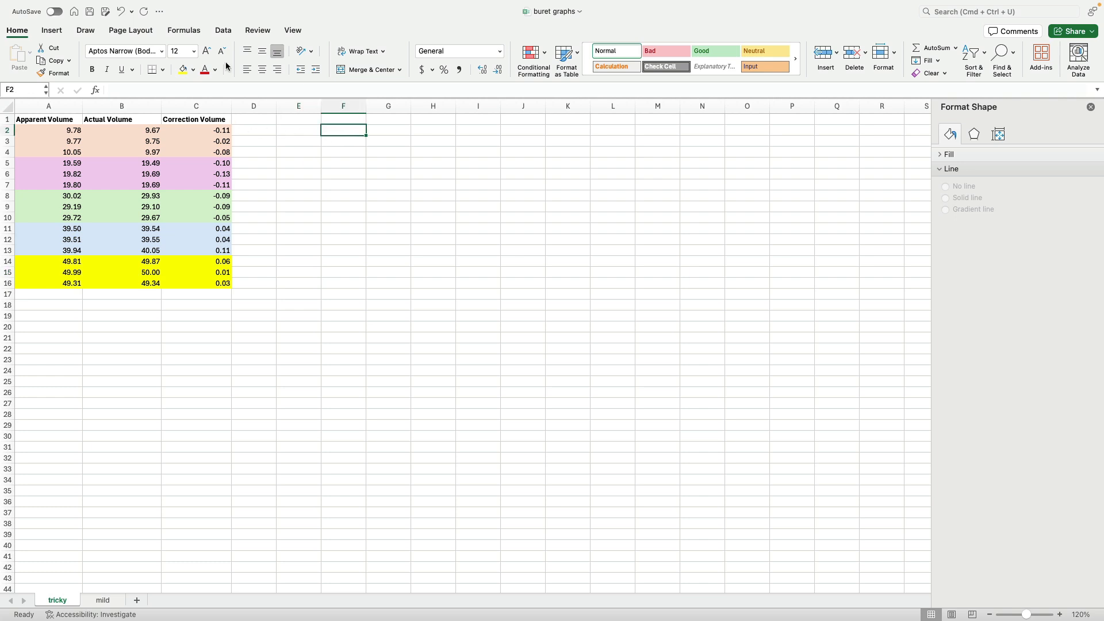
left_click(51, 31)
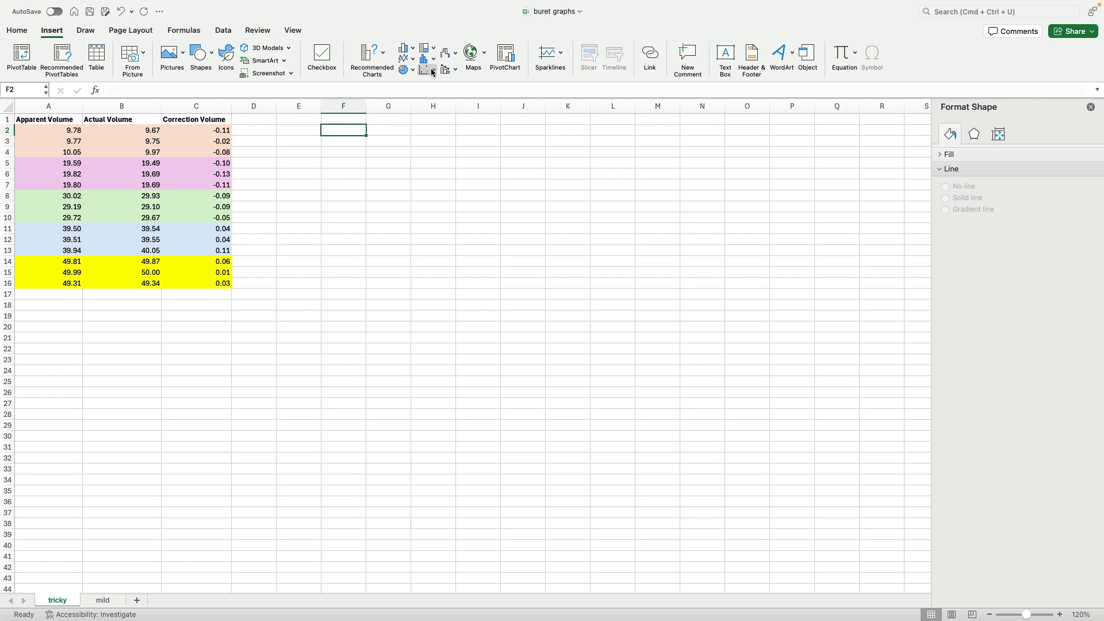
left_click(432, 72)
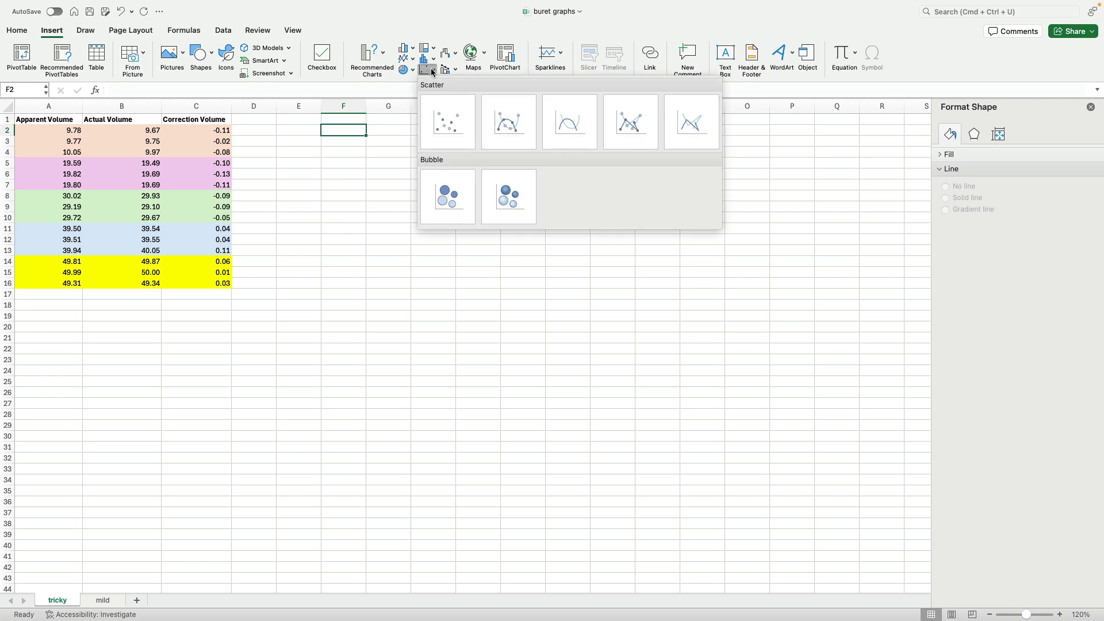
left_click(446, 122)
left_click_drag(423, 282, 350, 127)
left_click_drag(525, 275, 594, 329)
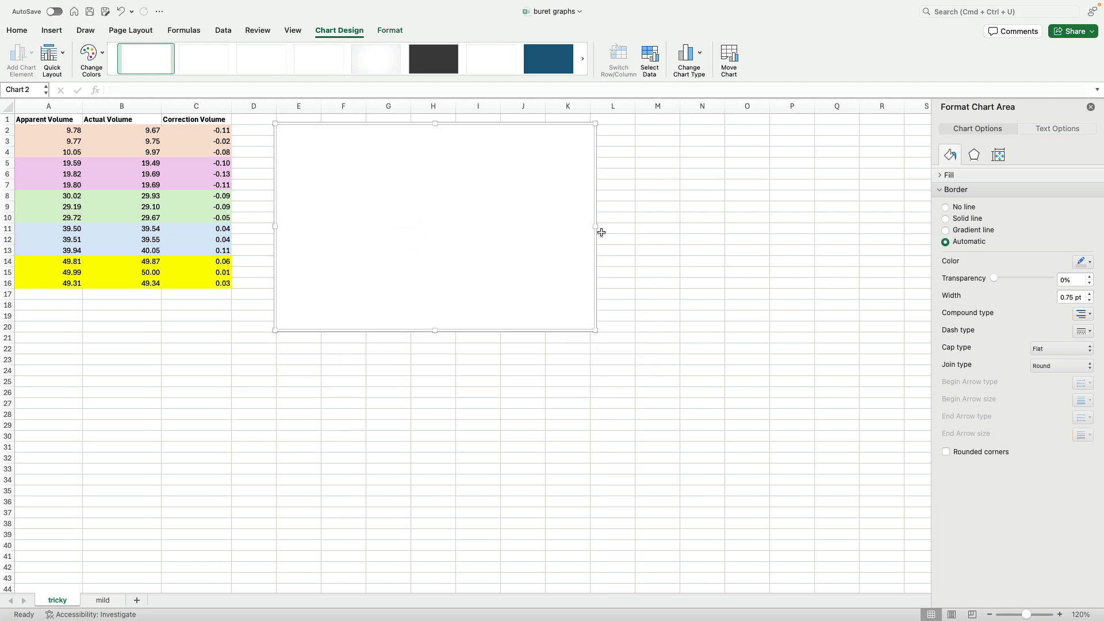
- Add a data series to the chart using A2:A16 as X values and C2:C16 as Y values
left_click(649, 63)
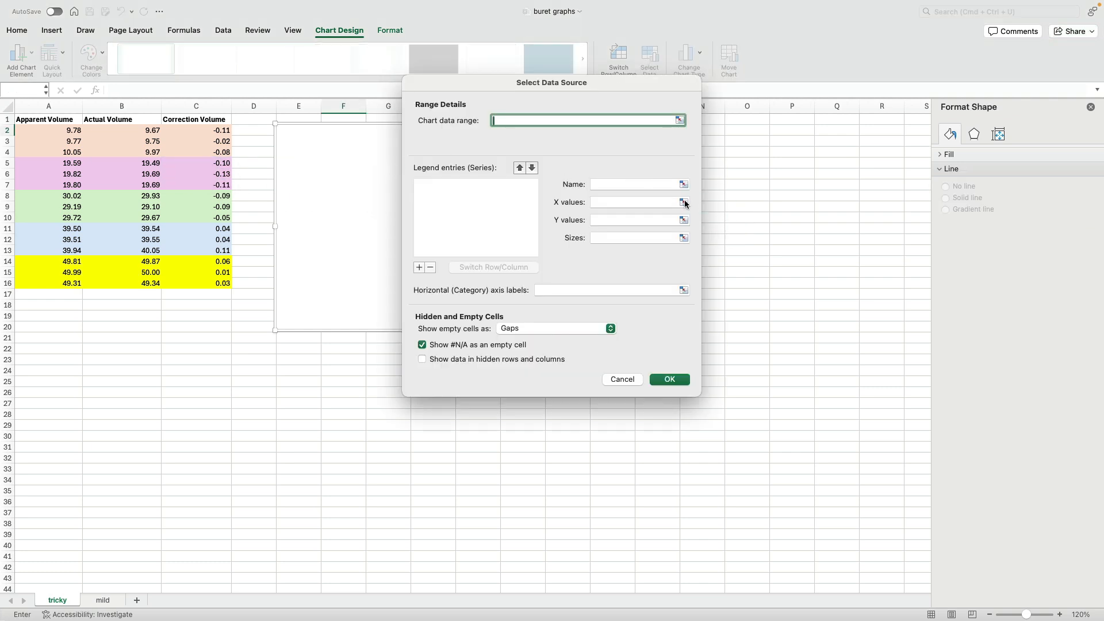
left_click(420, 268)
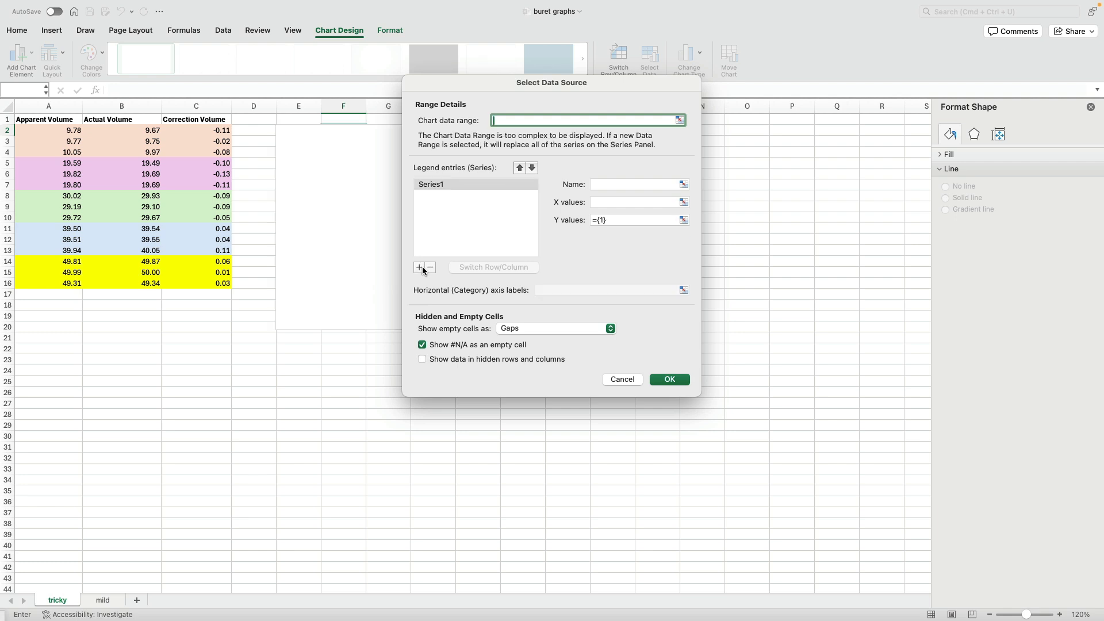
left_click(682, 203)
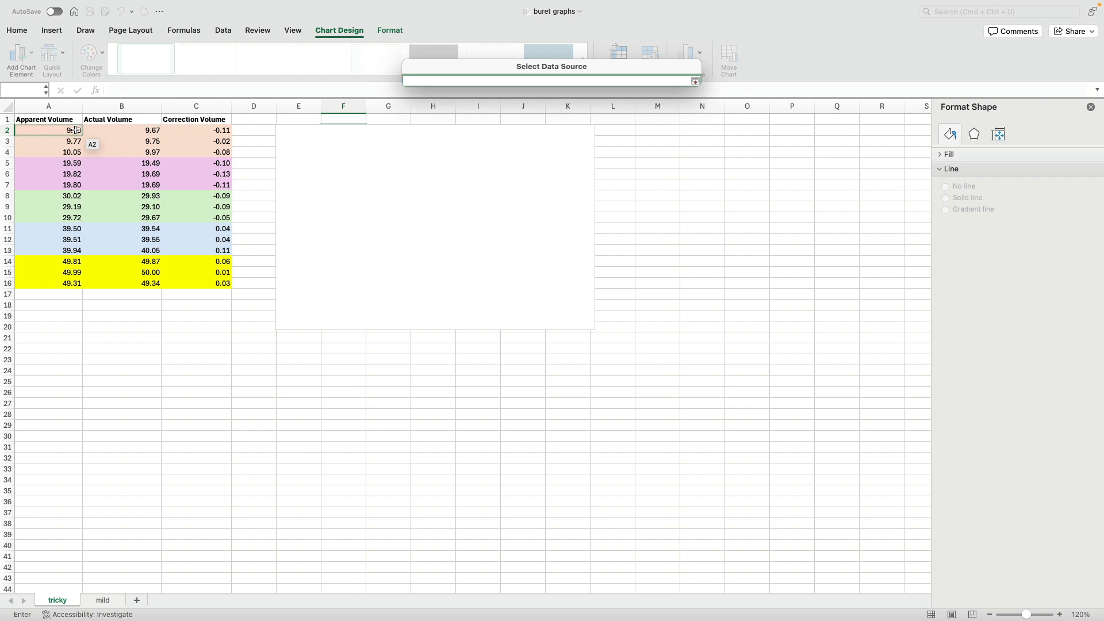
left_click_drag(75, 130, 78, 278)
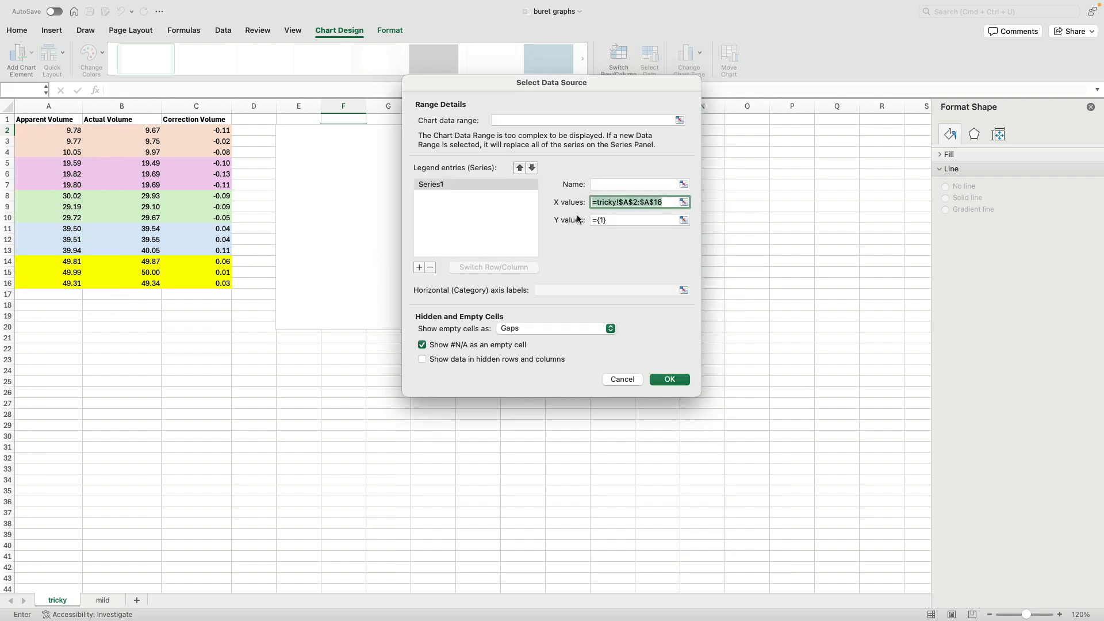
left_click(683, 219)
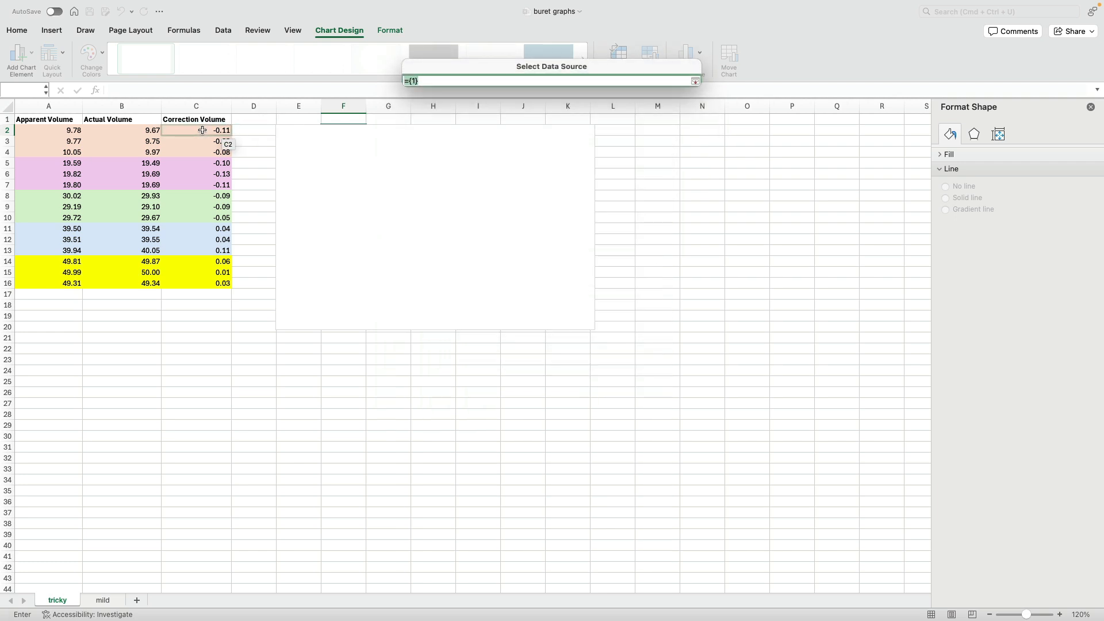
left_click_drag(202, 131, 212, 280)
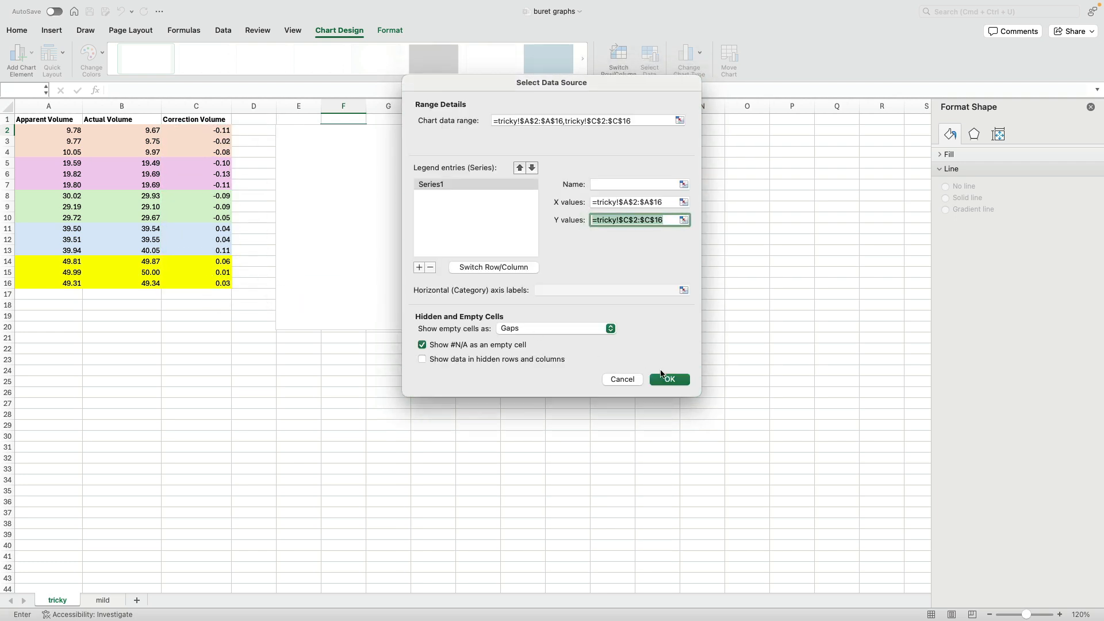
left_click(664, 379)
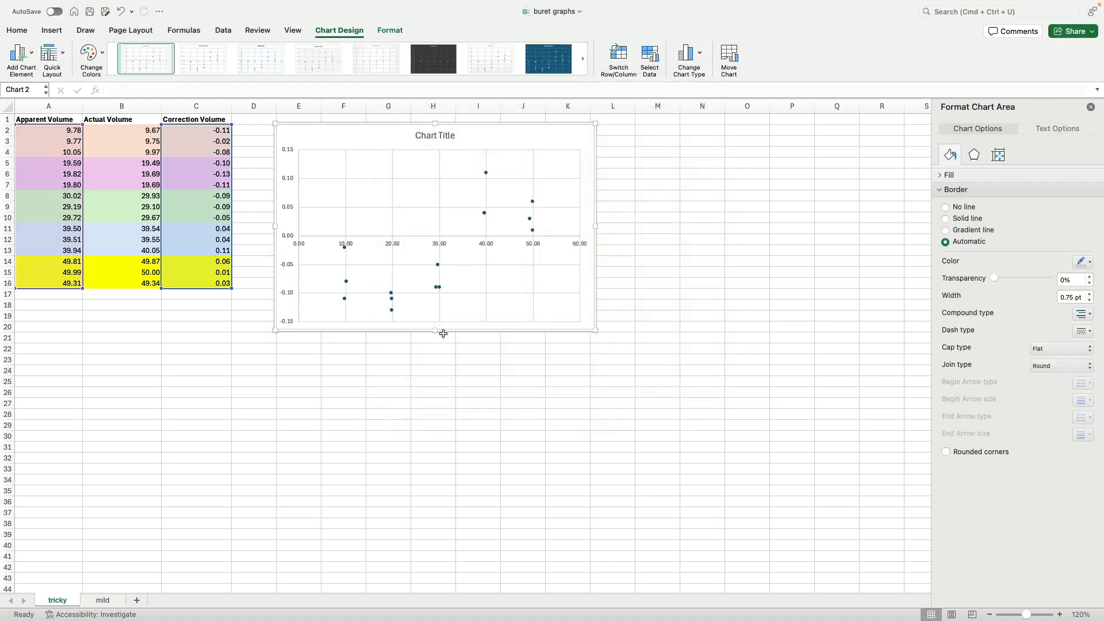
- Title the chart "Buret Correction Volumes"
left_click(435, 136)
double_click(434, 137)
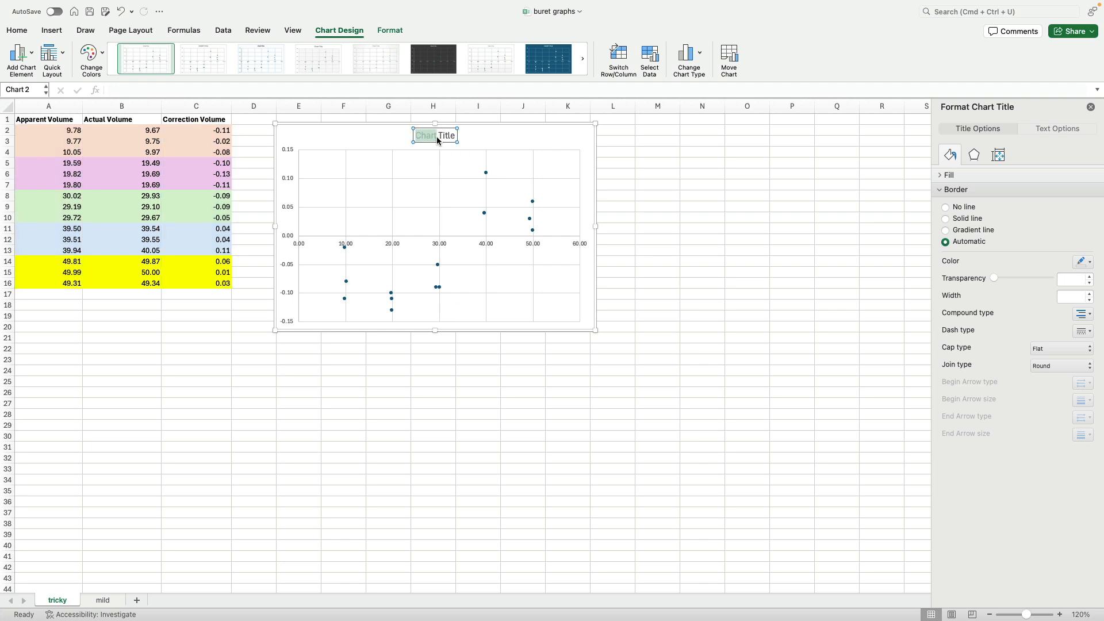
triple_click(437, 138)
type("Buret")
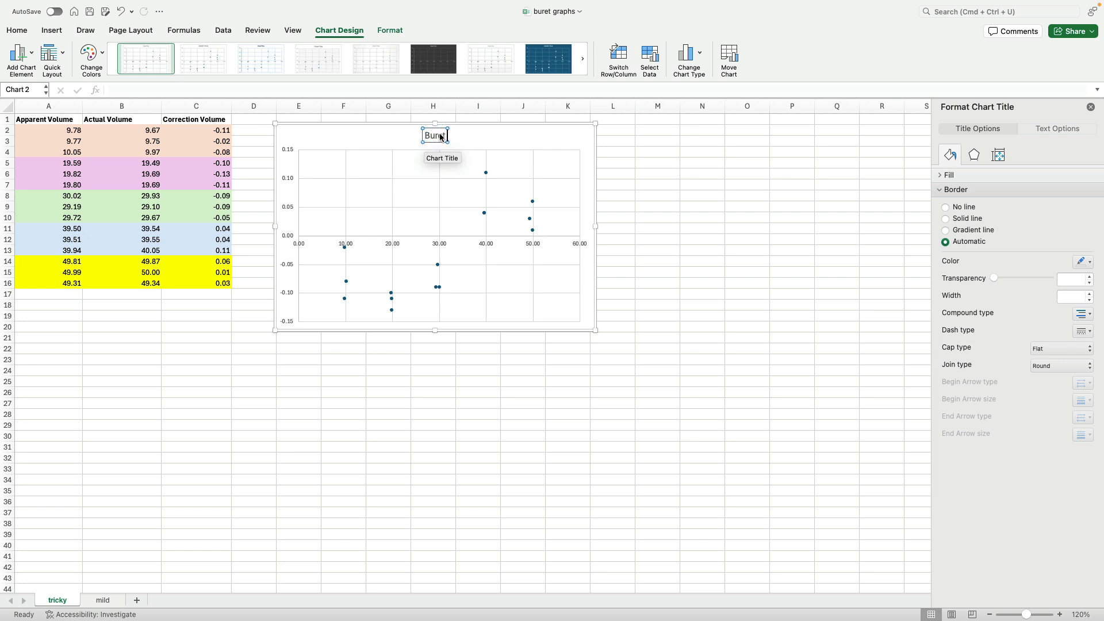
type(" Correction Volumes")
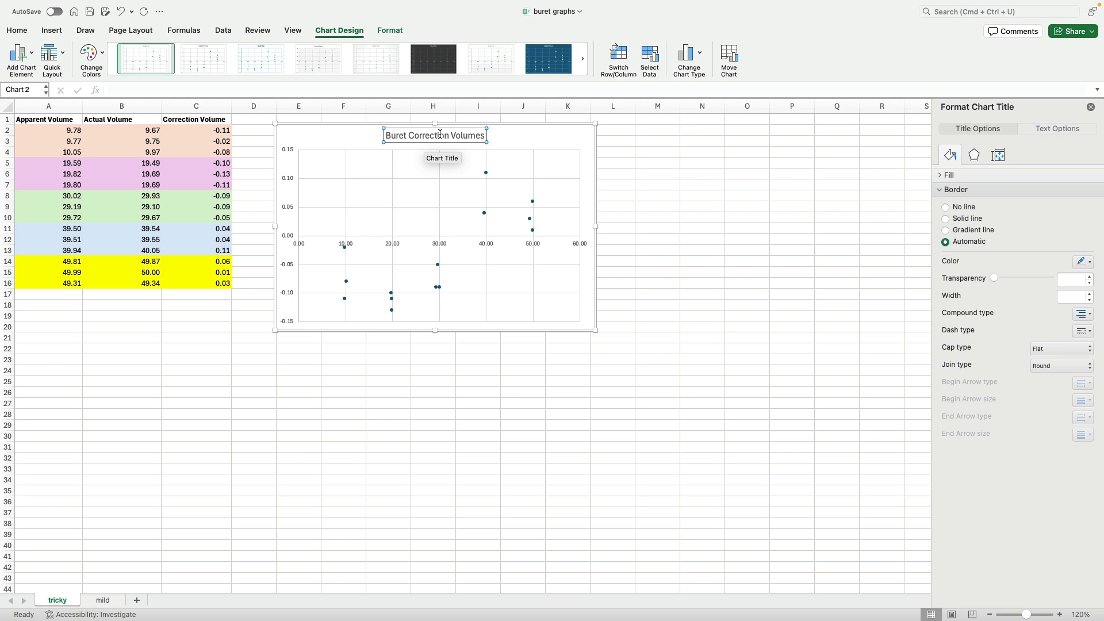
left_click(585, 313)
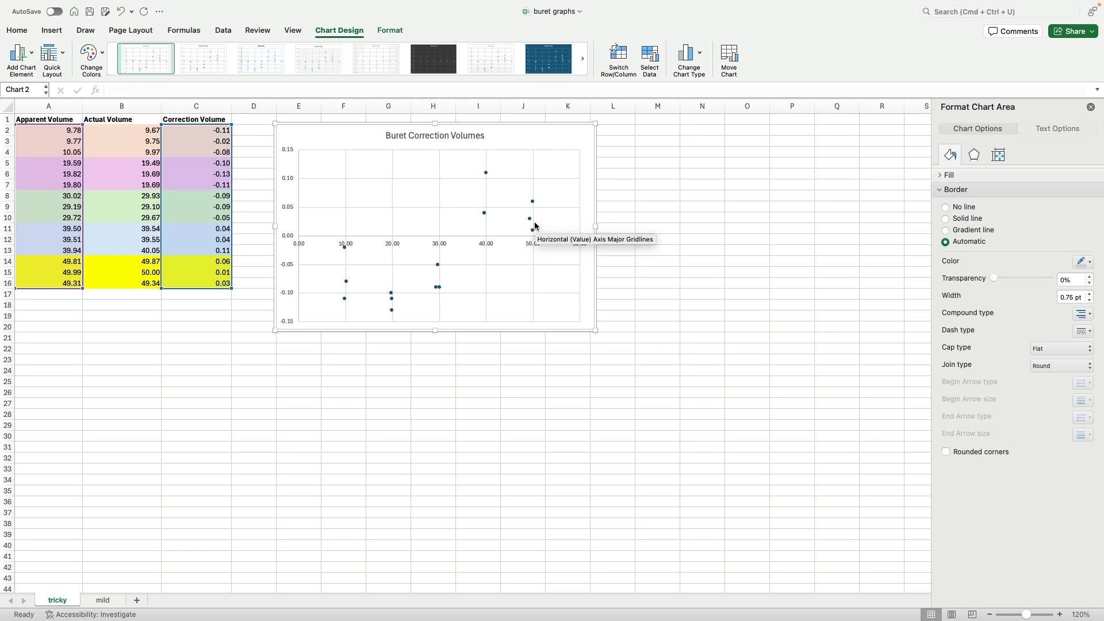
- Move the chart right so it starts in column F
mouse_move(533, 225)
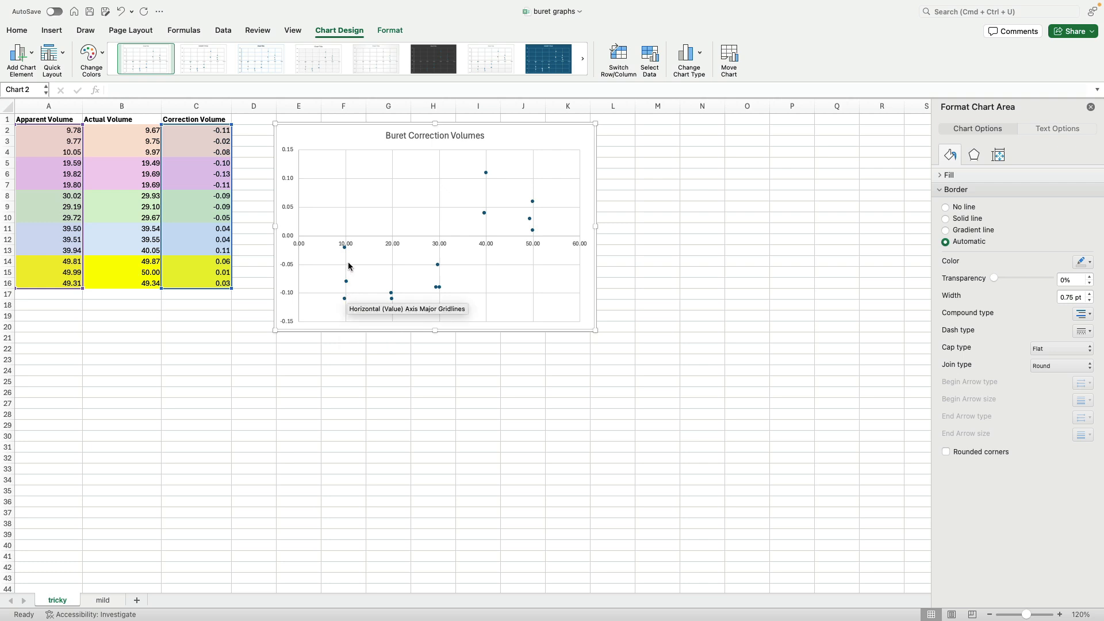
mouse_move(395, 302)
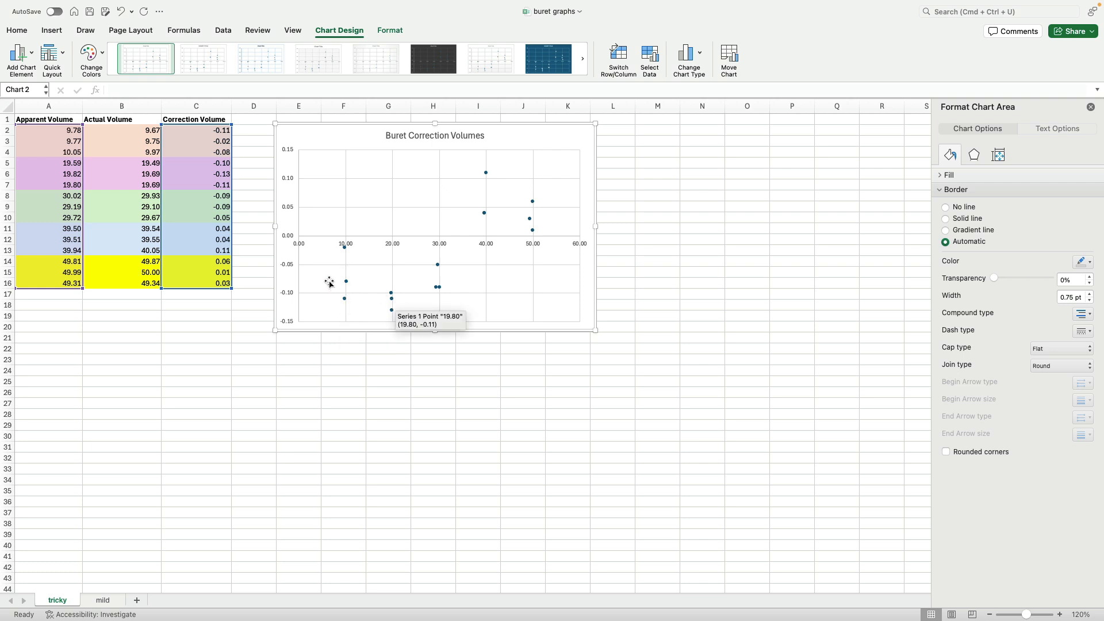
mouse_move(346, 281)
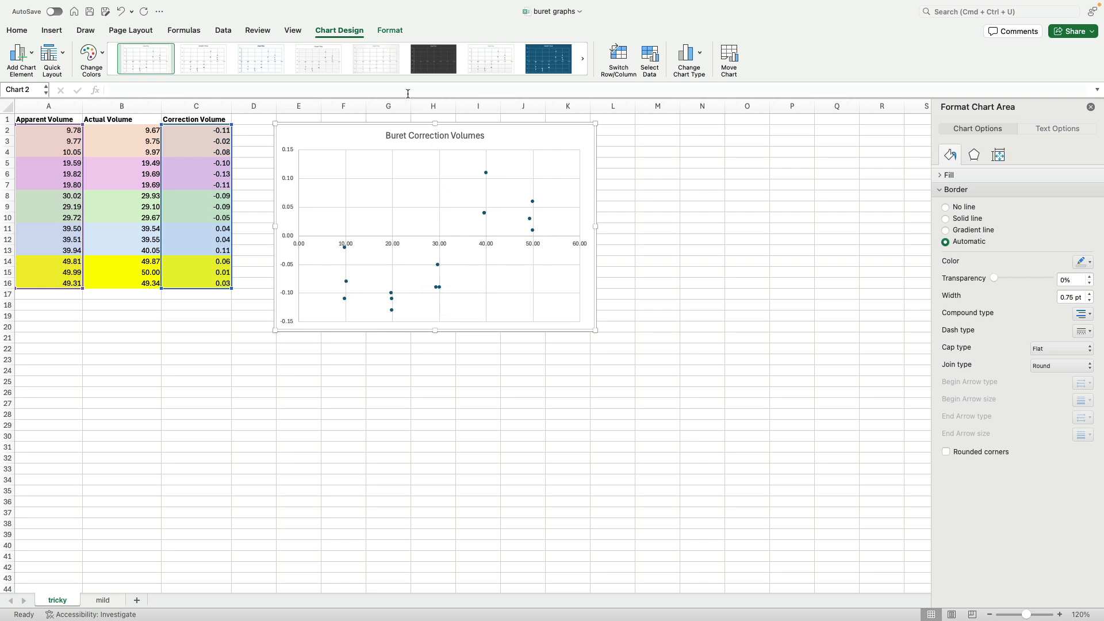
left_click_drag(370, 124, 441, 122)
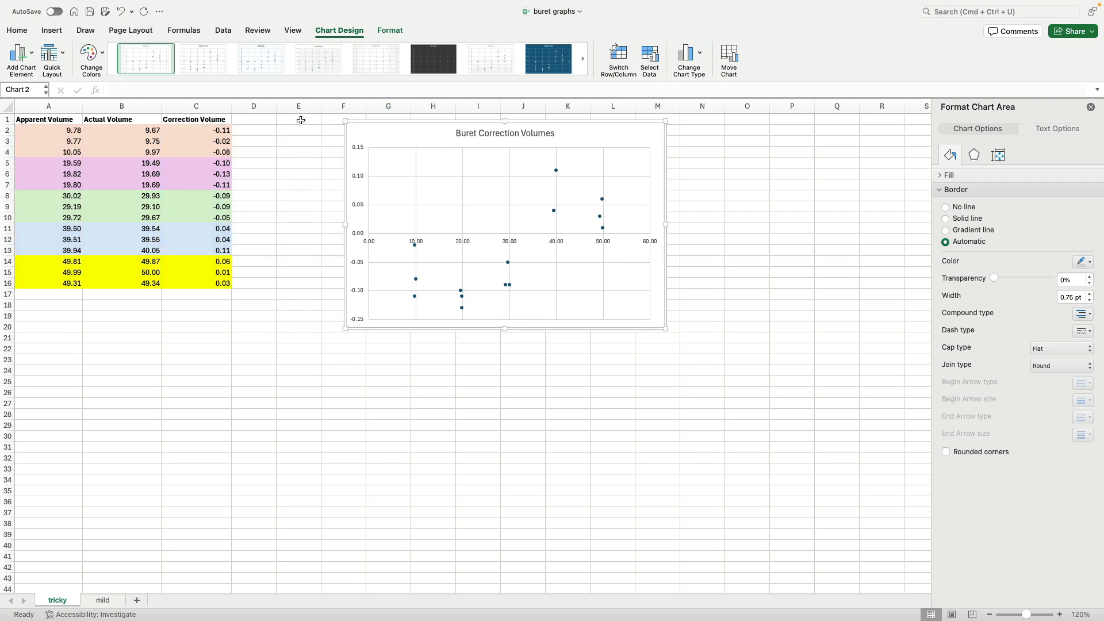
- Fill cells D2:D7 with green beside the first volume groups
left_click_drag(255, 129, 254, 185)
left_click(193, 70)
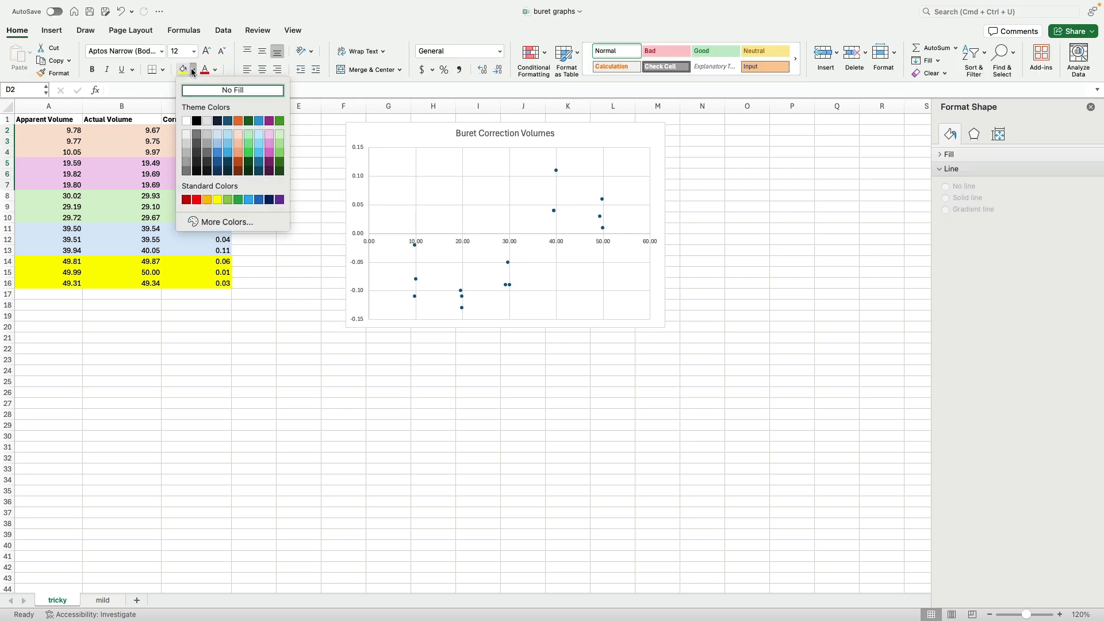
left_click(238, 200)
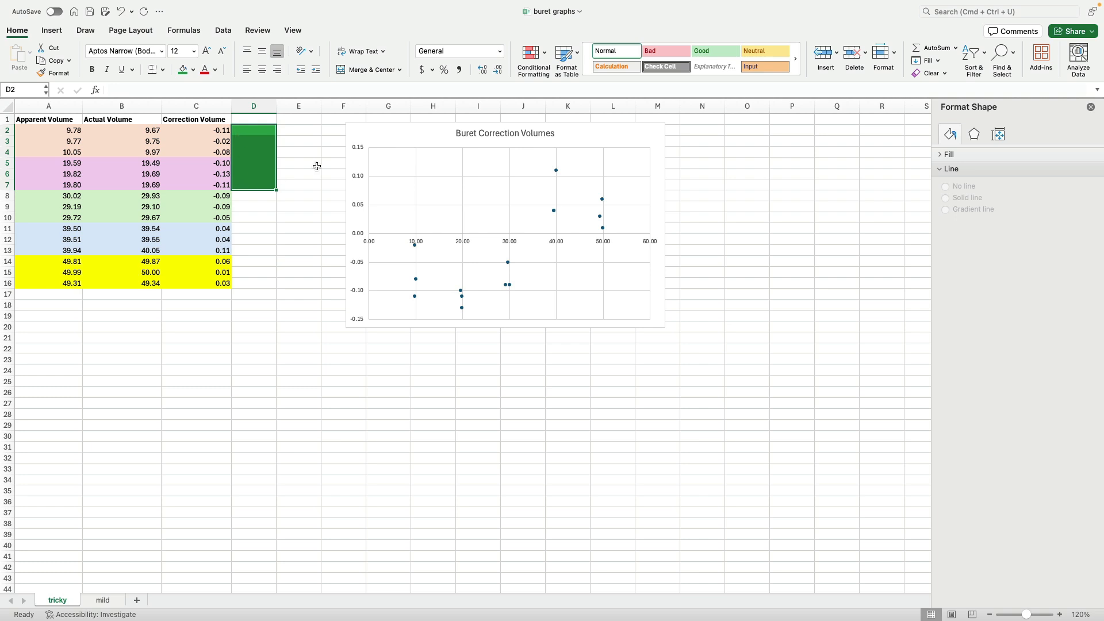
- Fill cells E5:E13 with blue beside the middle volume groups
left_click_drag(291, 161, 287, 251)
left_click(193, 70)
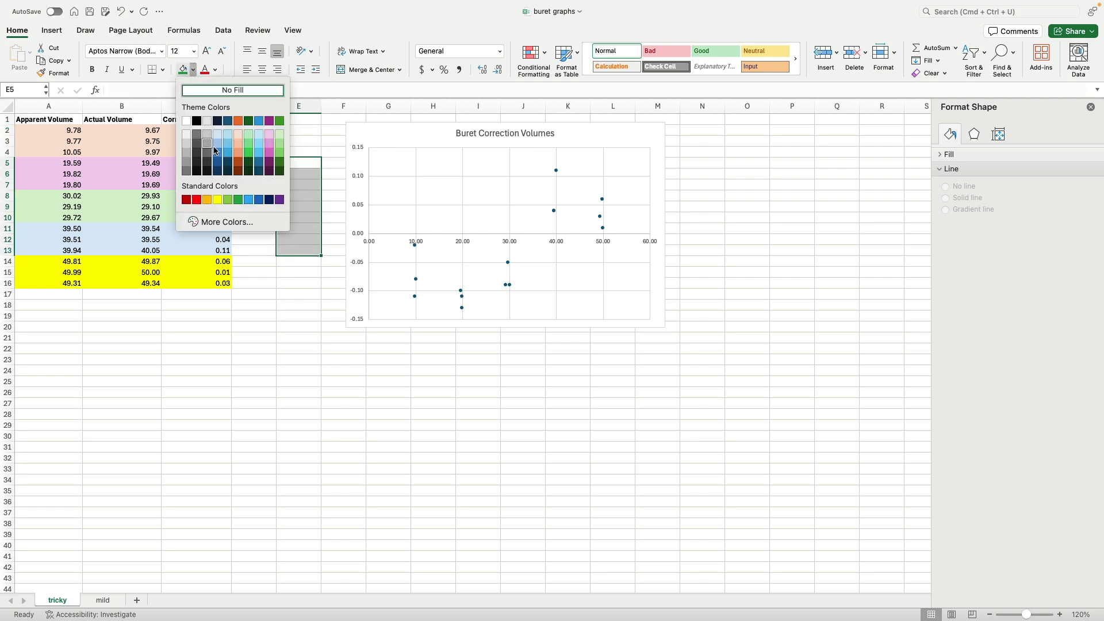
left_click(258, 121)
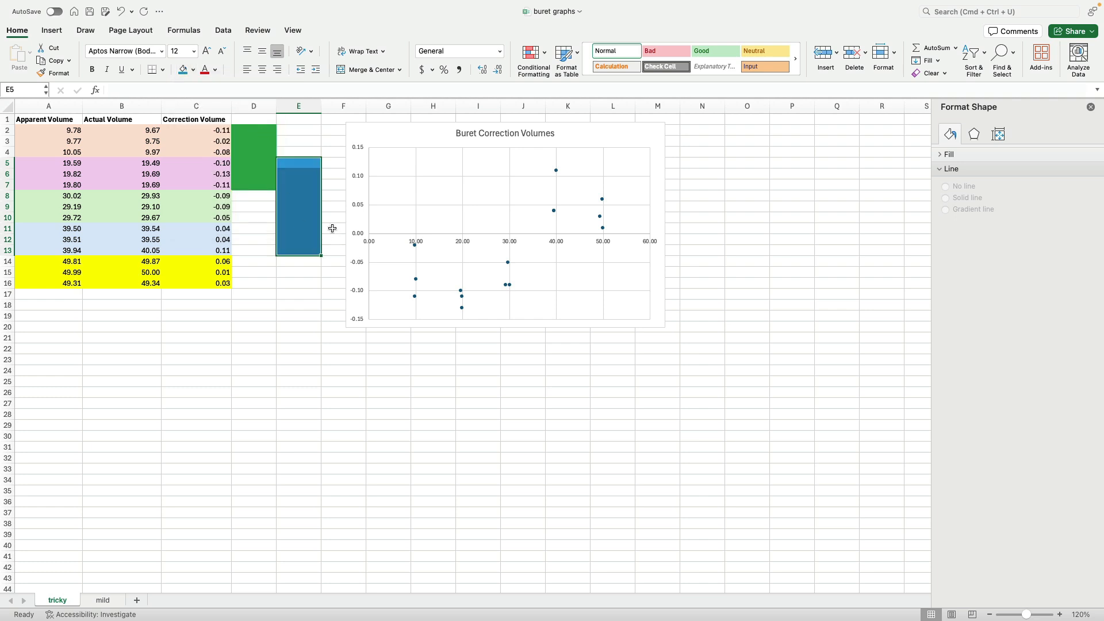
- Fill cells F11:F16 with orange beside the last volume groups
left_click_drag(332, 228, 333, 283)
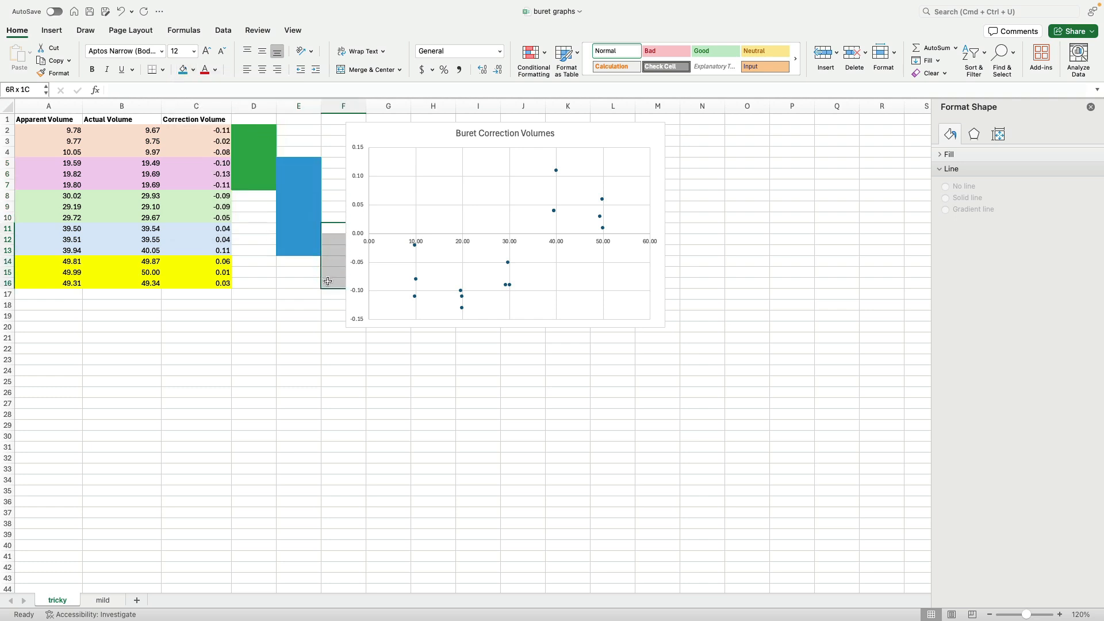
left_click(193, 70)
left_click(238, 120)
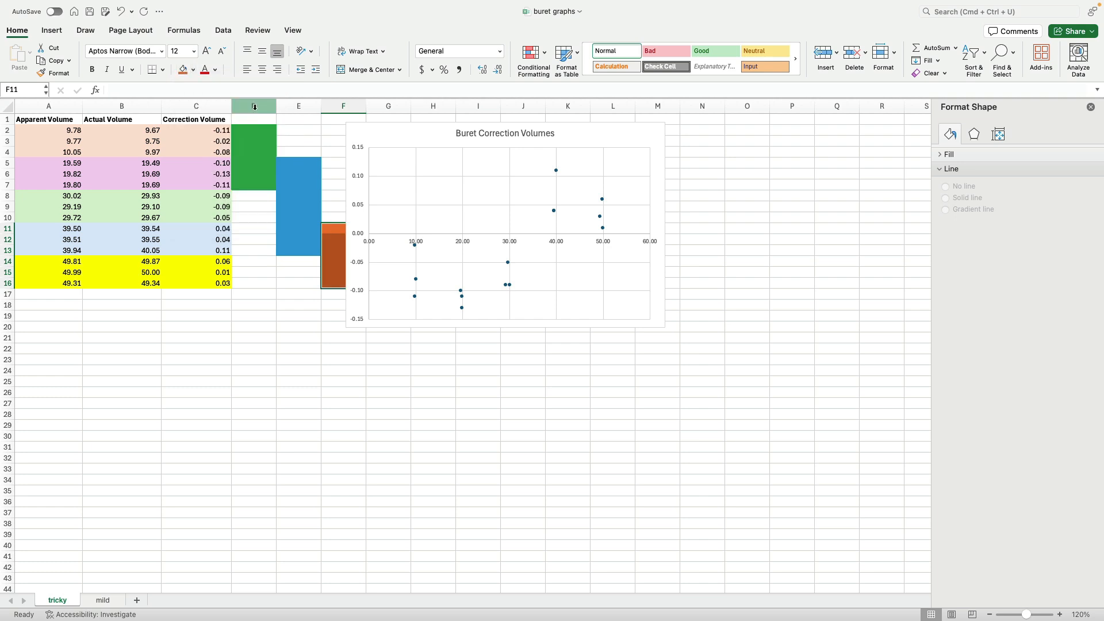
- Narrow columns D to F into thin colour strips and move the chart right so it starts in column H
mouse_move(255, 106)
left_mouse_down()
mouse_move(366, 106)
mouse_move(273, 105)
left_mouse_up()
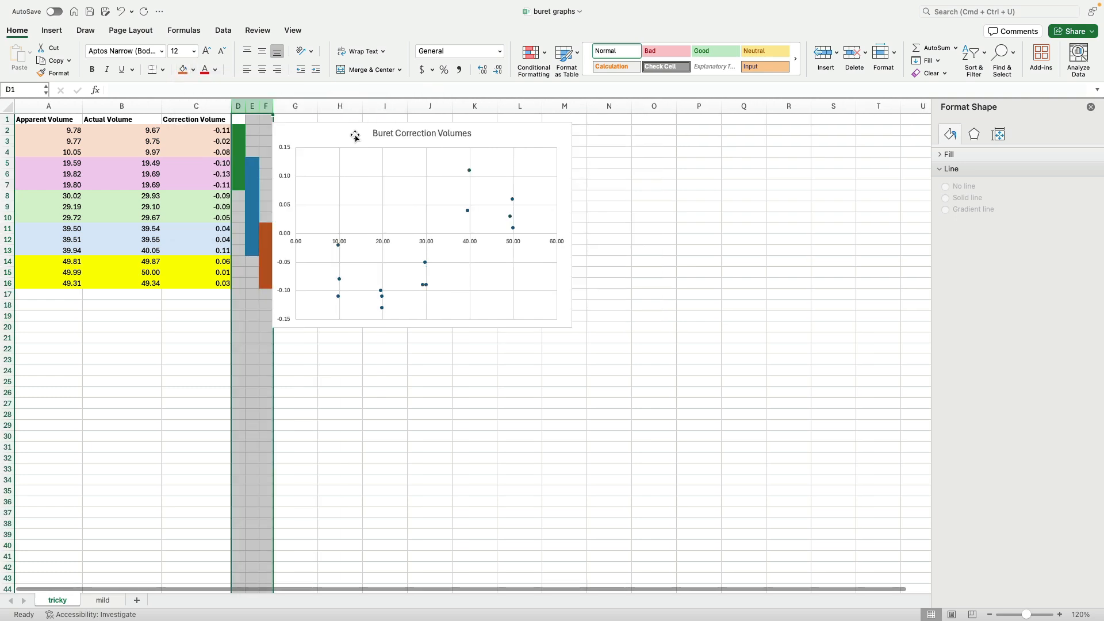
left_click(596, 204)
left_click(331, 134)
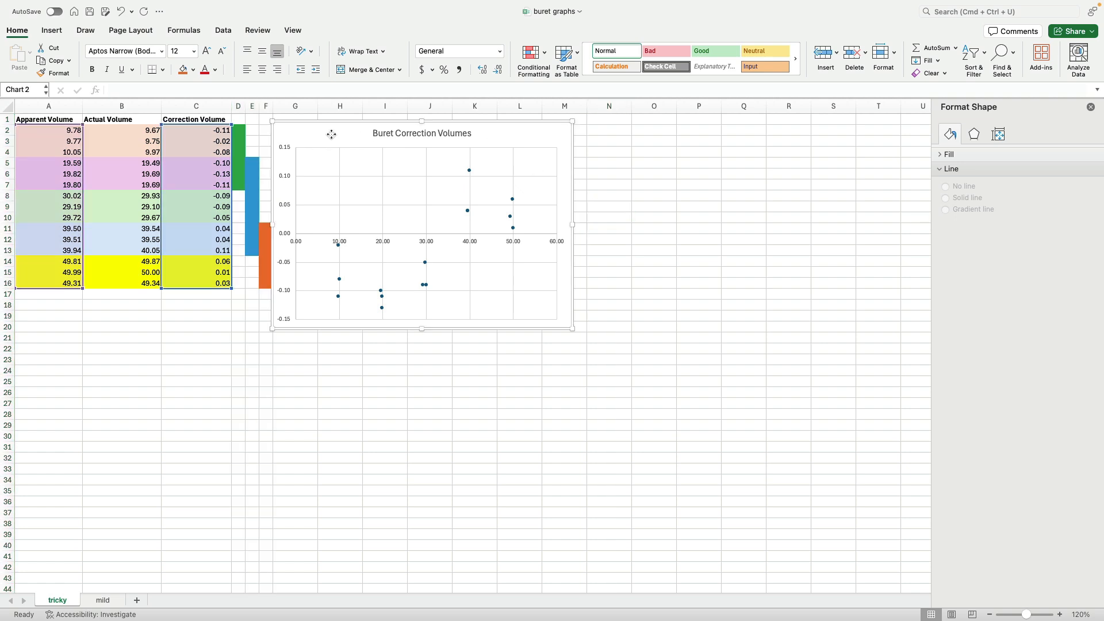
left_click_drag(332, 134, 372, 134)
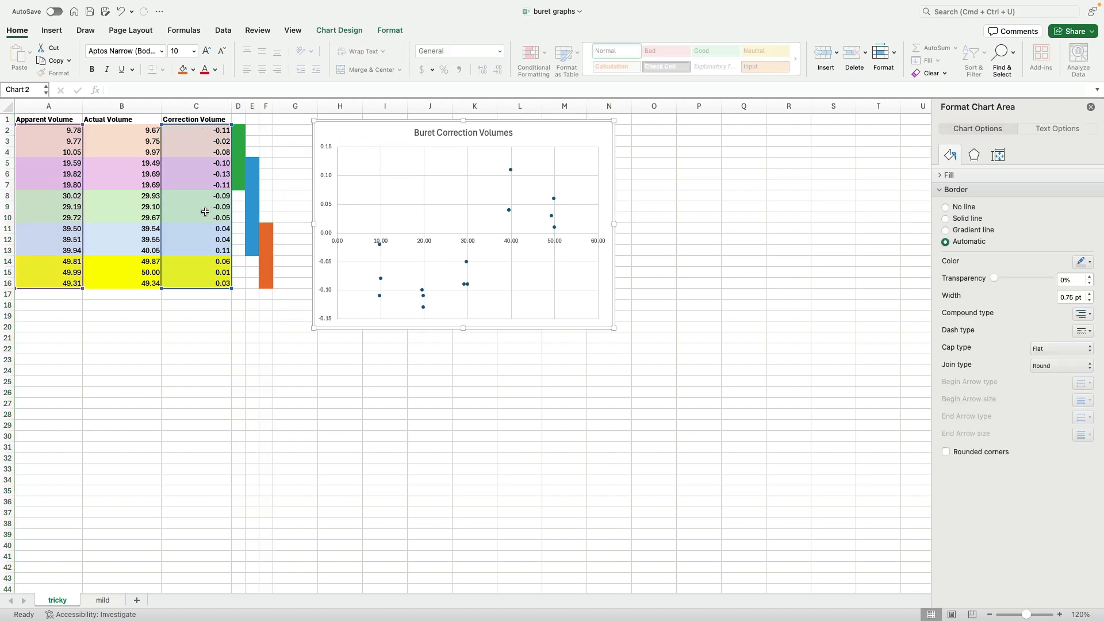
left_click(339, 338)
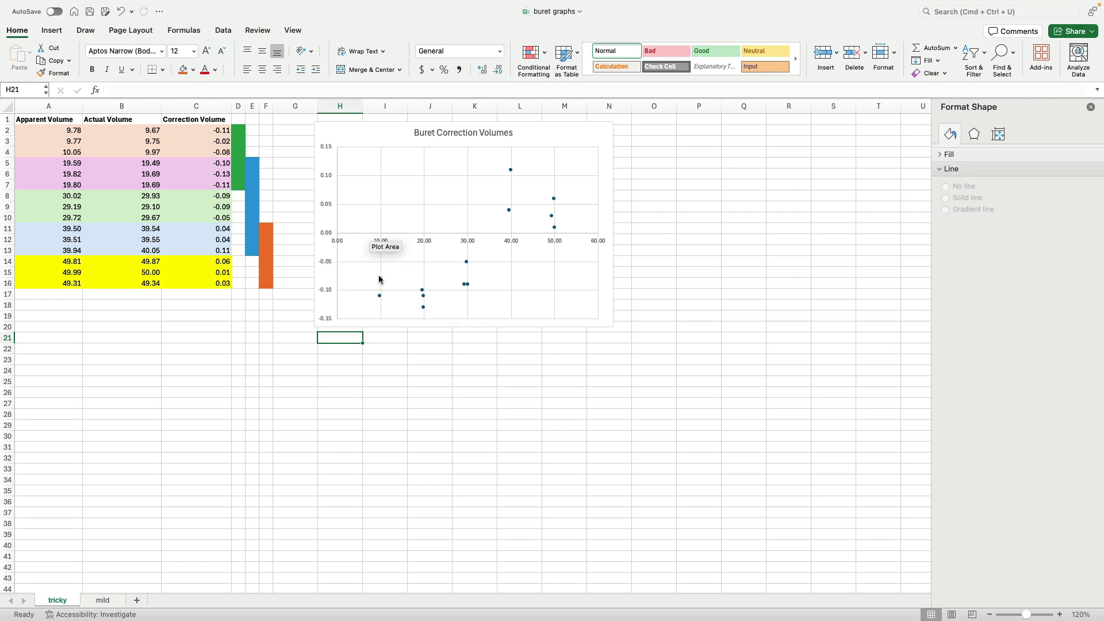
- Open the chart's data source and remove the existing single data series
left_click(433, 142)
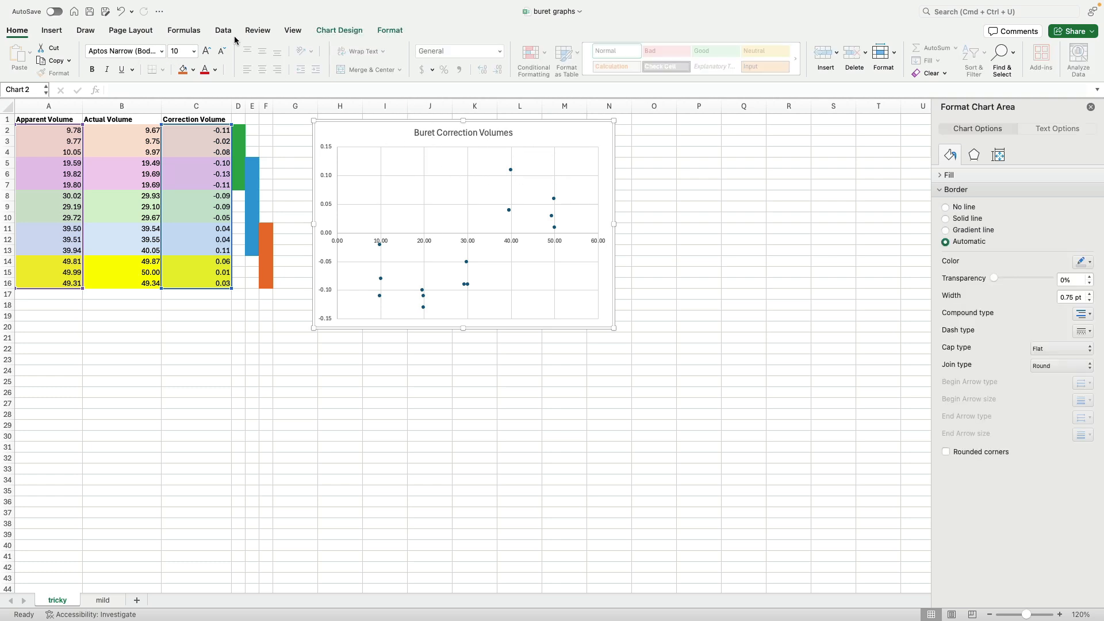
left_click(353, 31)
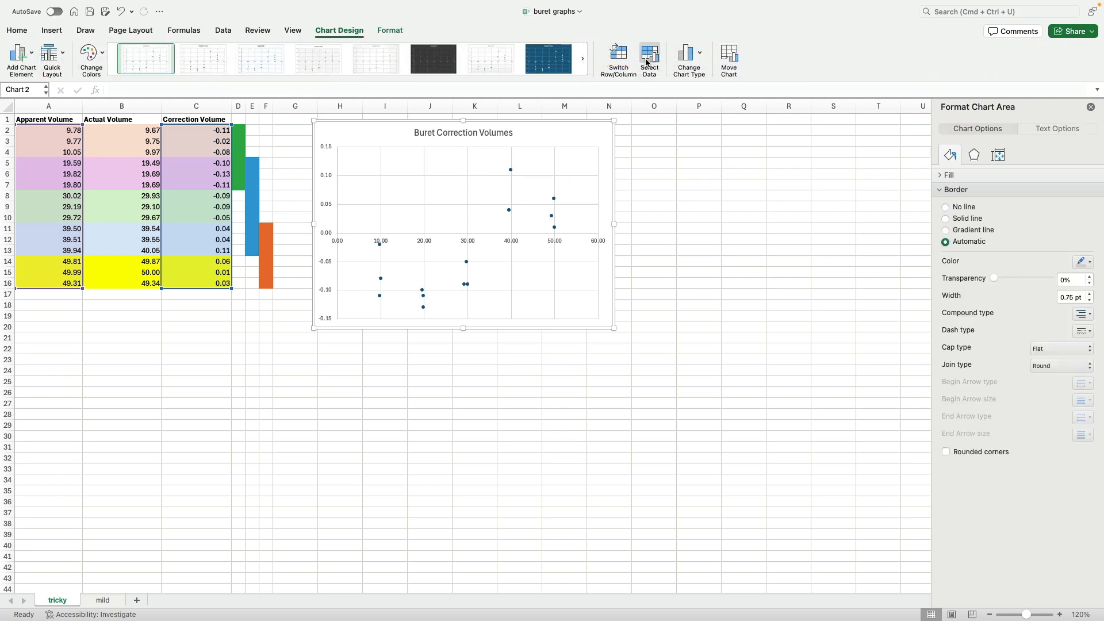
left_click(648, 57)
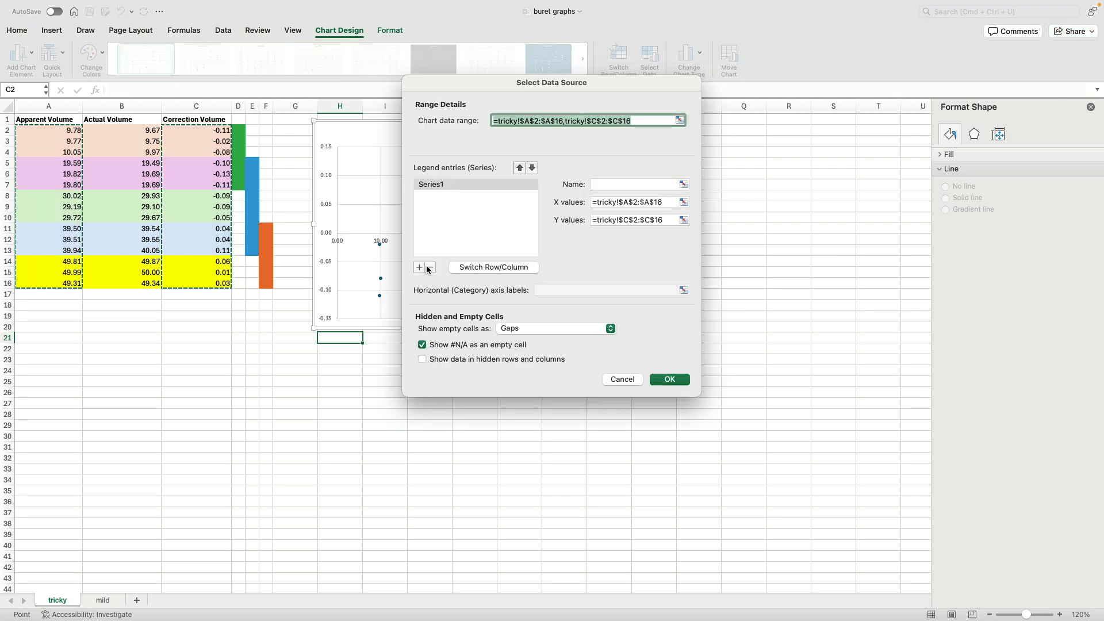
left_click(434, 184)
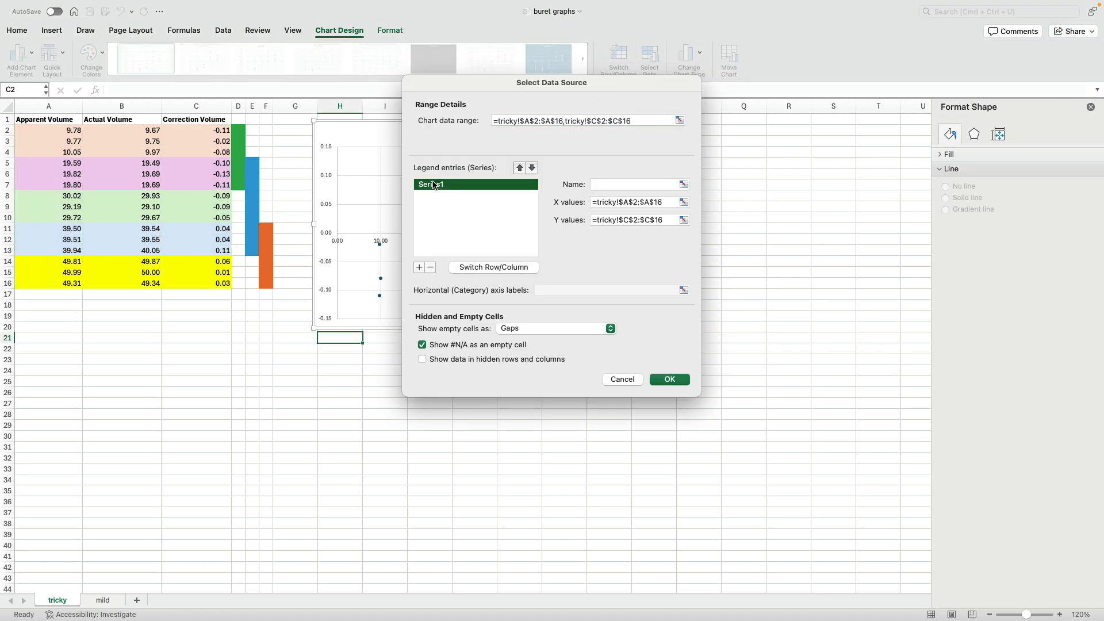
left_click(431, 268)
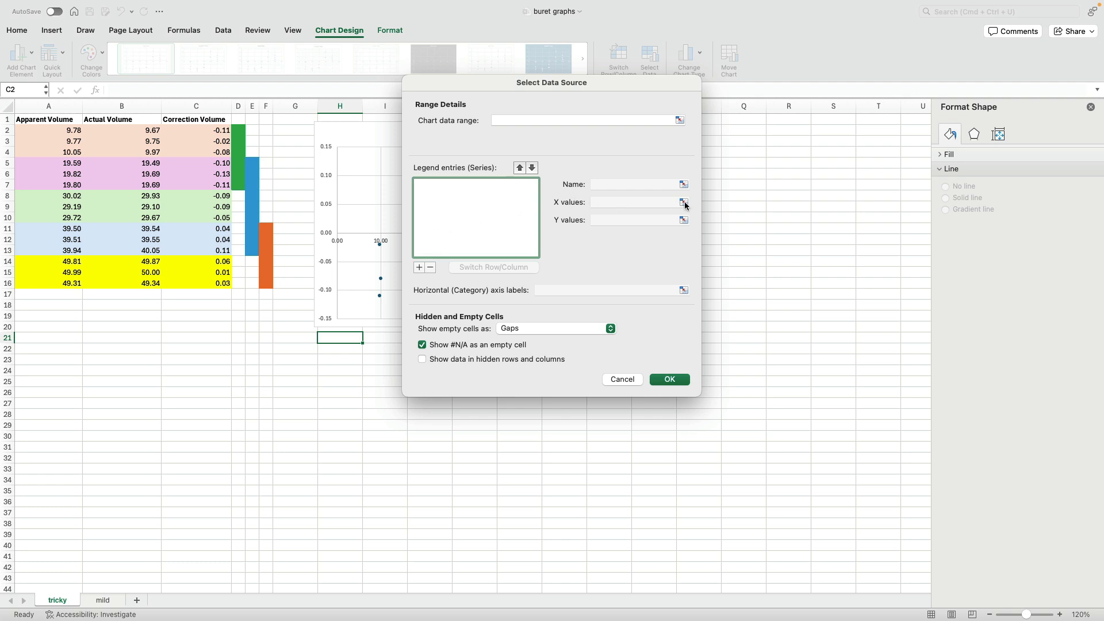
- Add a series with X values A2:A7 and Y values C2:C7
left_click(419, 268)
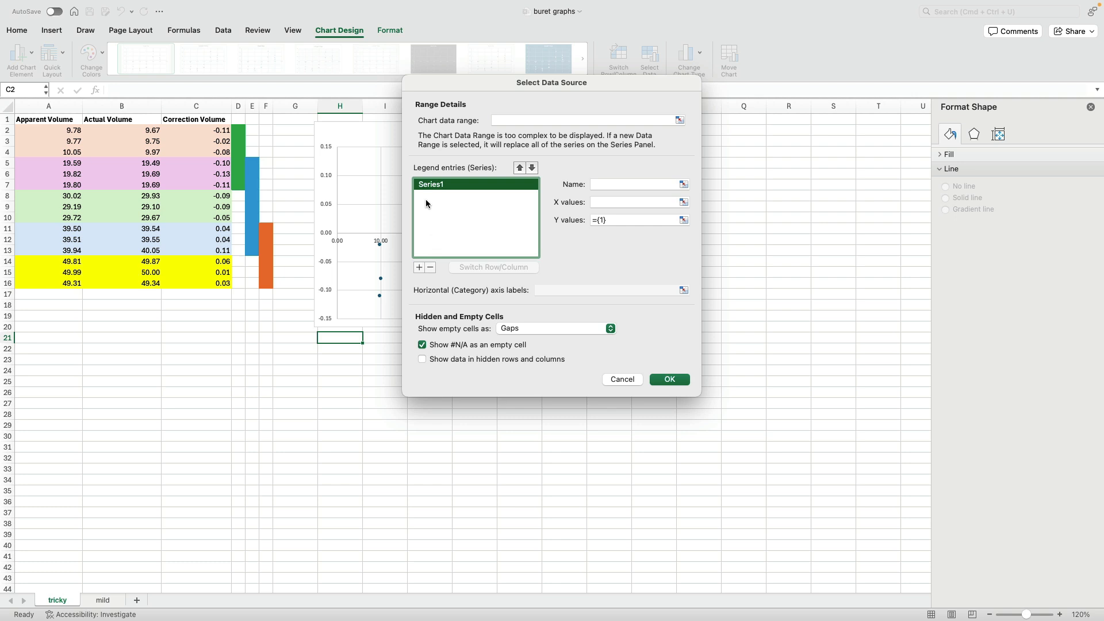
left_click(684, 203)
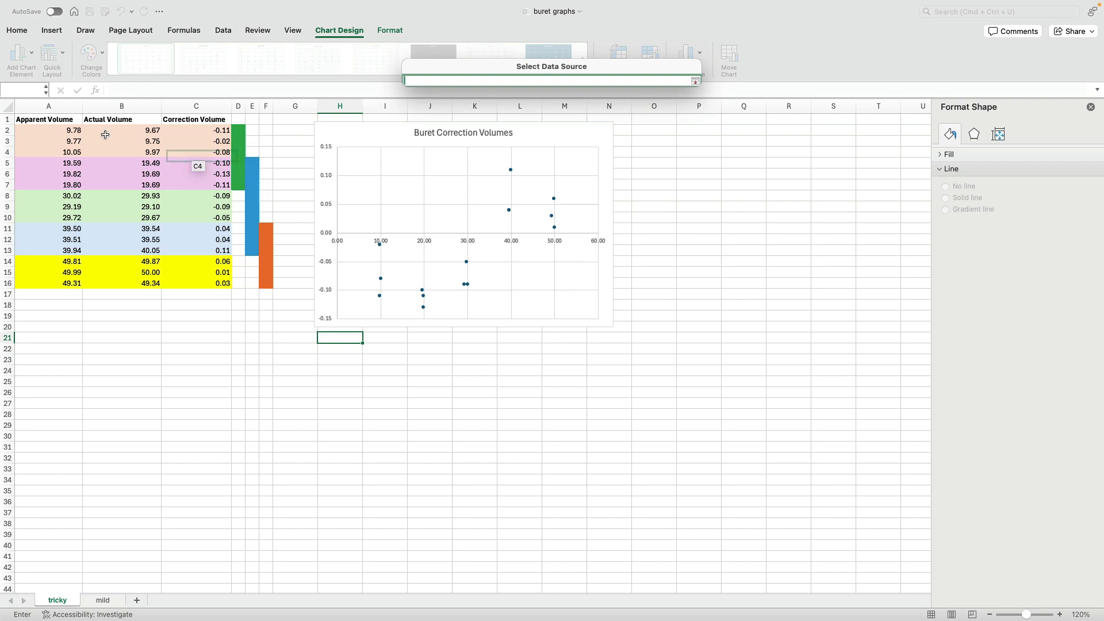
left_click_drag(68, 131, 73, 184)
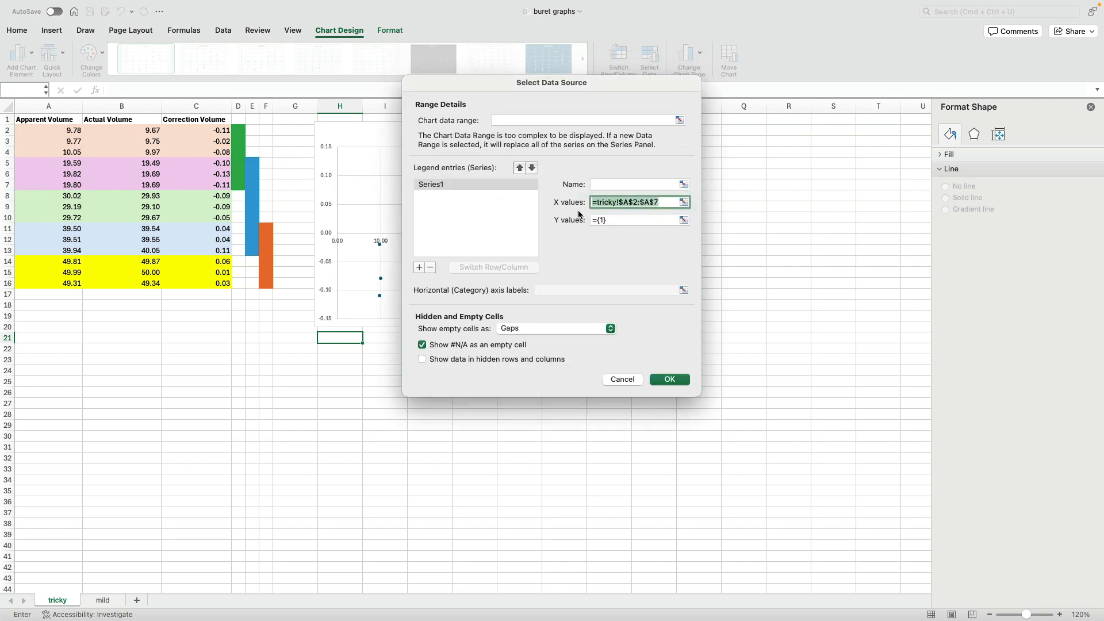
left_click(683, 222)
left_click_drag(201, 130, 215, 186)
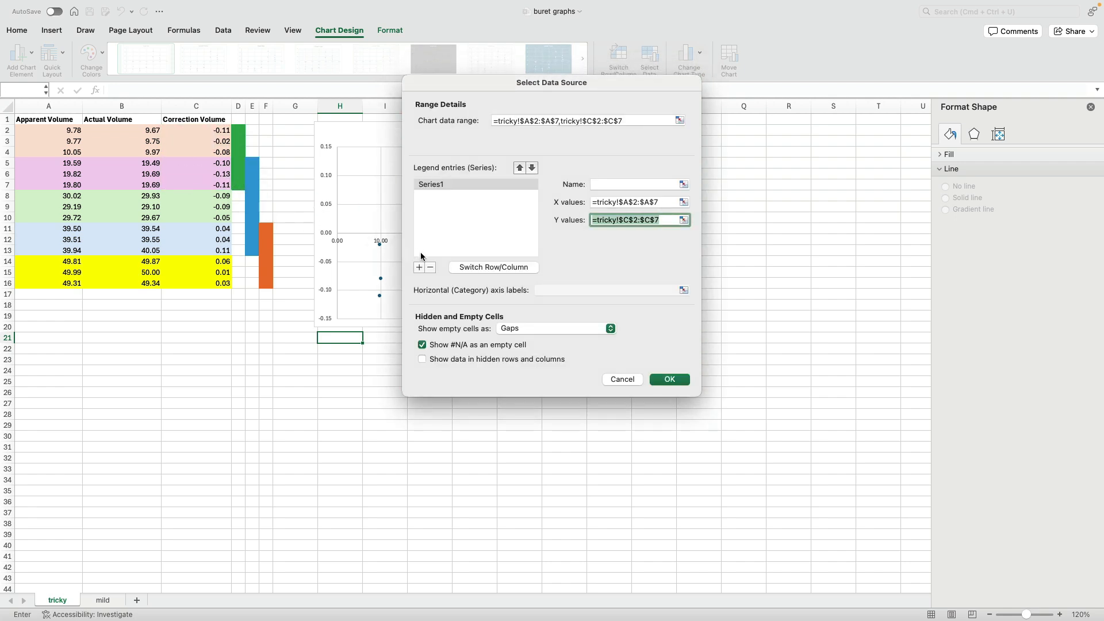
- Add a second series with X values A5:A13 and Y values C5:C13
left_click(419, 268)
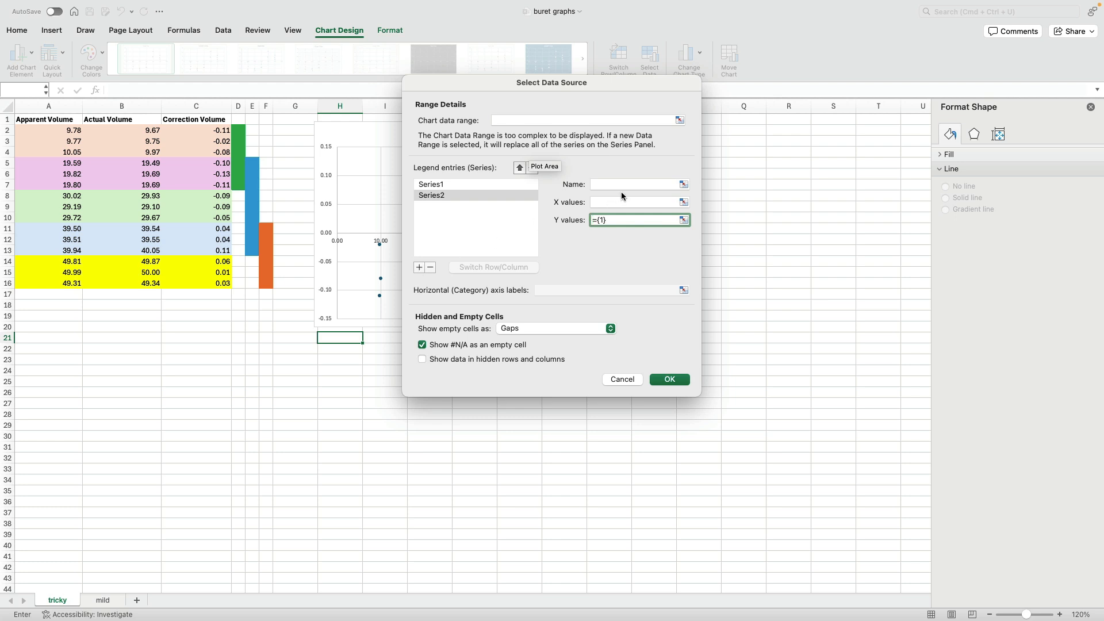
left_click(684, 202)
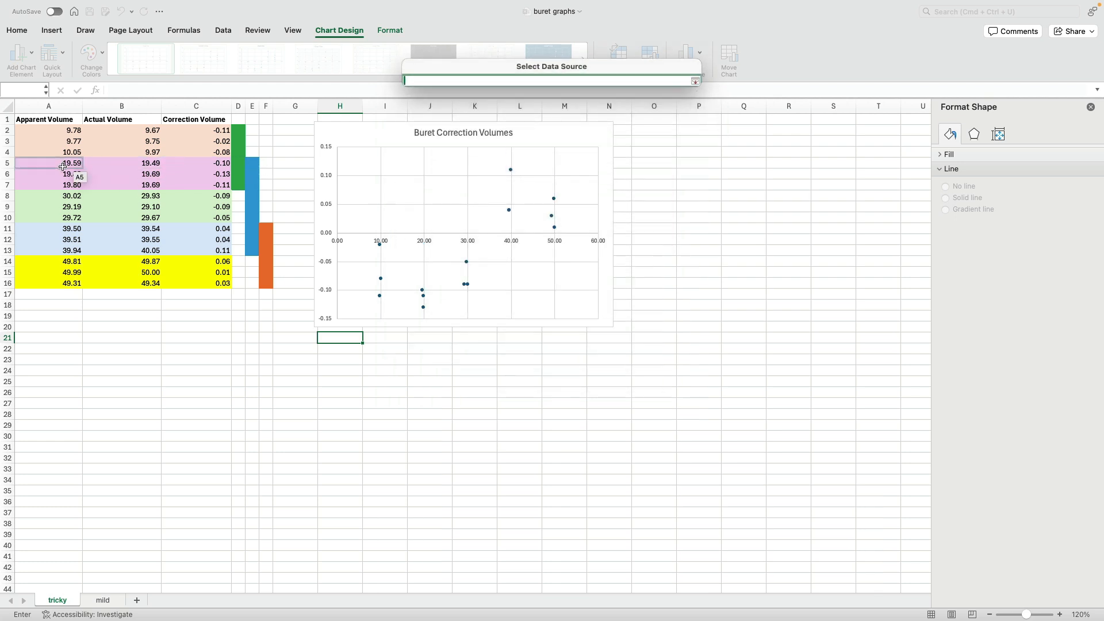
left_click_drag(63, 164, 70, 247)
key("Return")
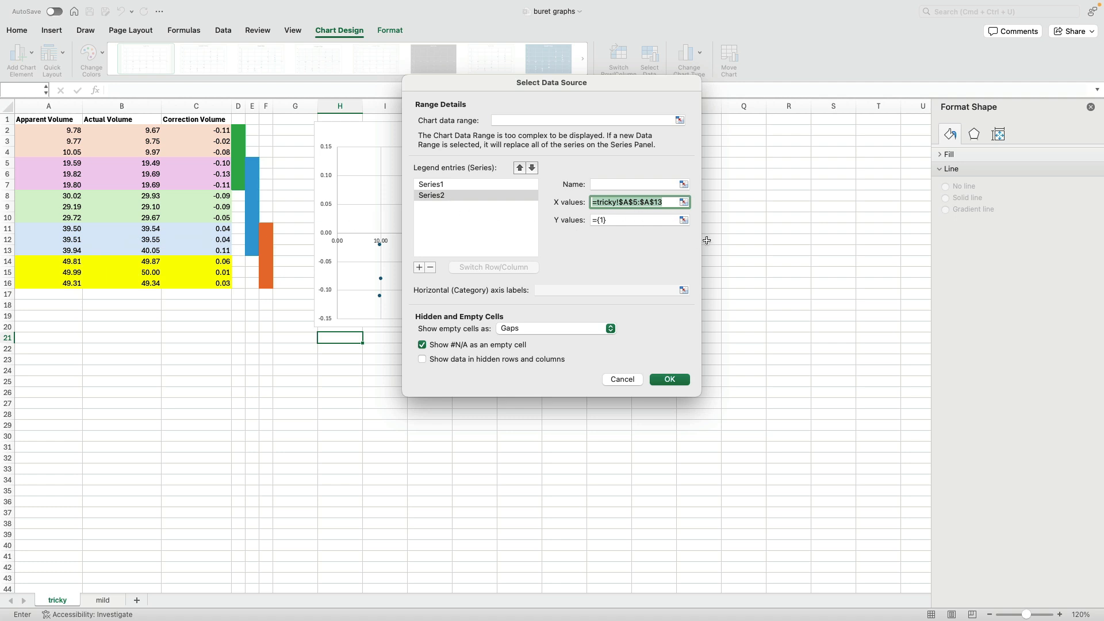
left_click(683, 220)
left_click_drag(218, 164, 218, 248)
key("Return")
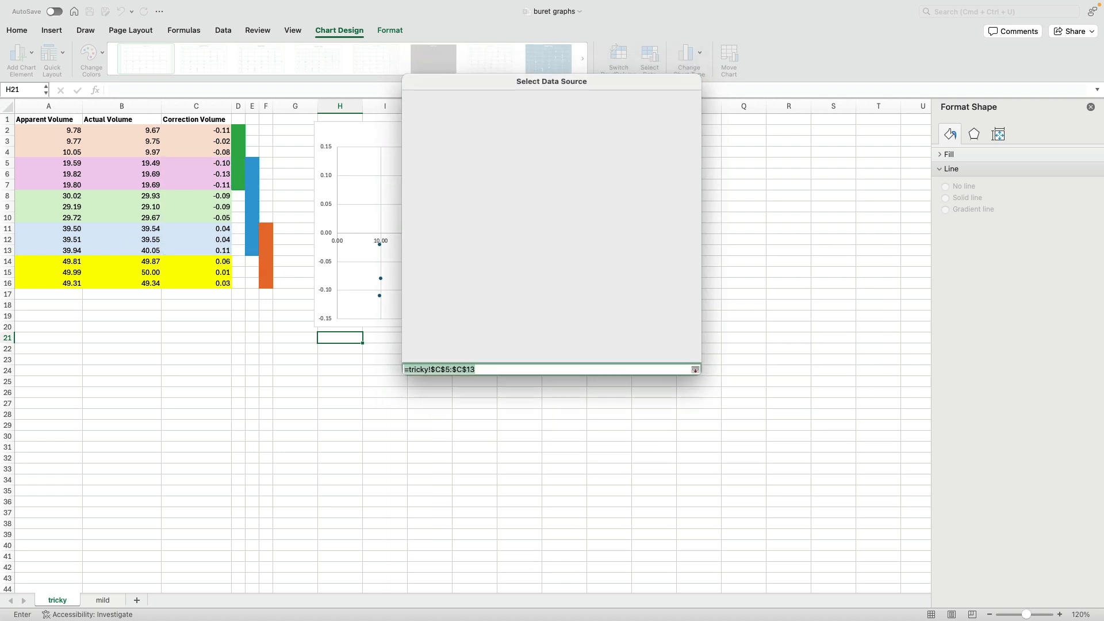
- Add a third series with X values A11:A16 and Y values C11:C16, then apply the data source
left_click(419, 267)
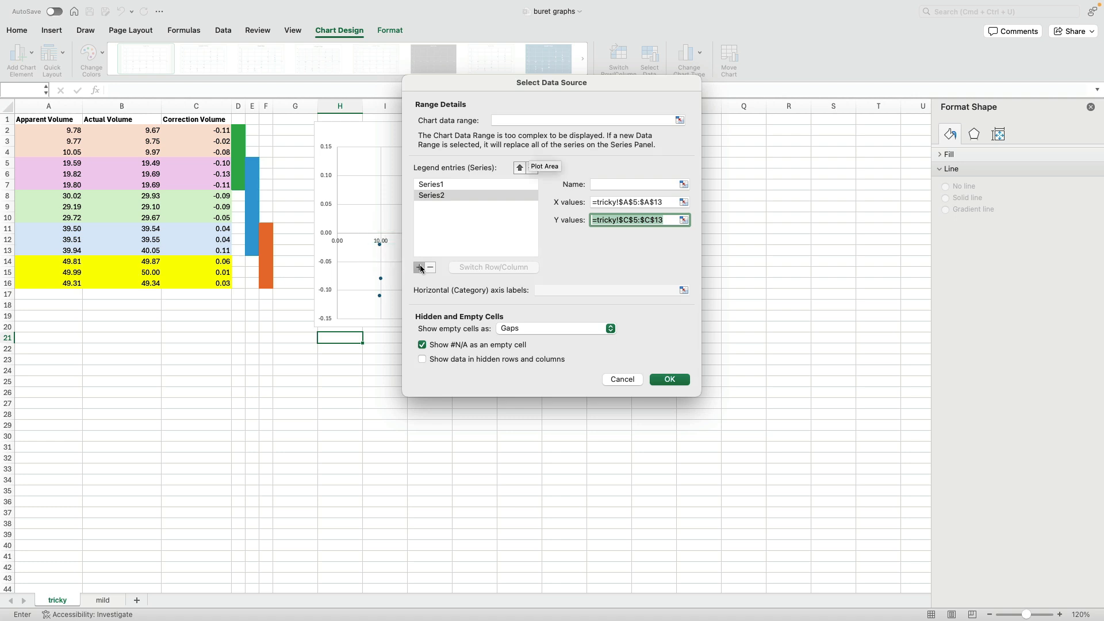
left_click(681, 204)
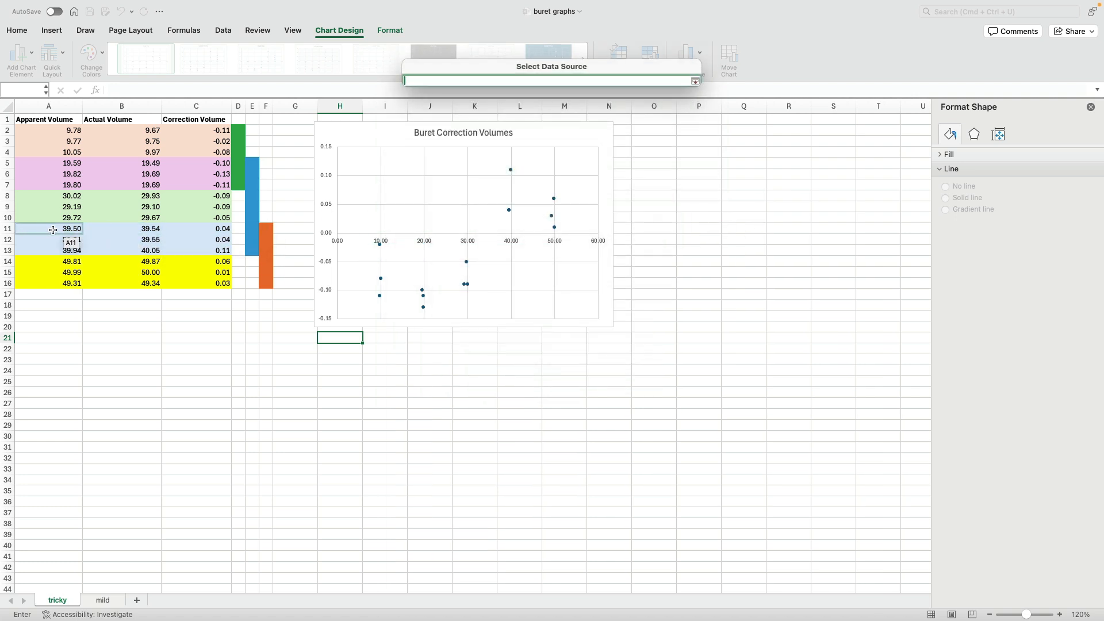
left_click_drag(53, 230, 65, 280)
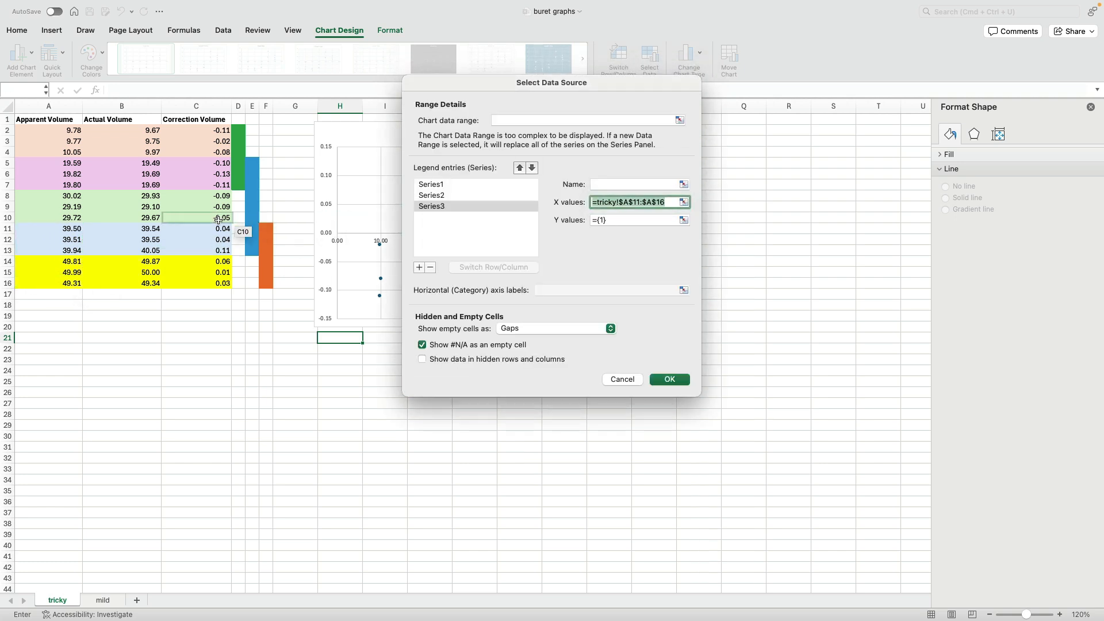
left_click_drag(210, 230, 209, 288)
key("Return")
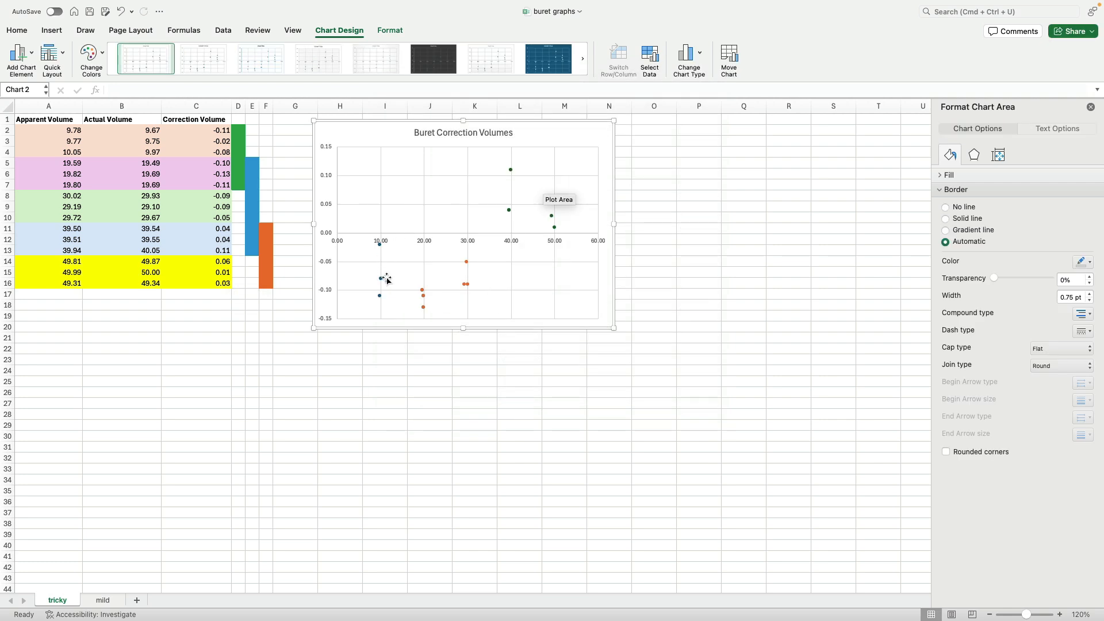
- Add a linear trendline to the first series of points
left_click(380, 246)
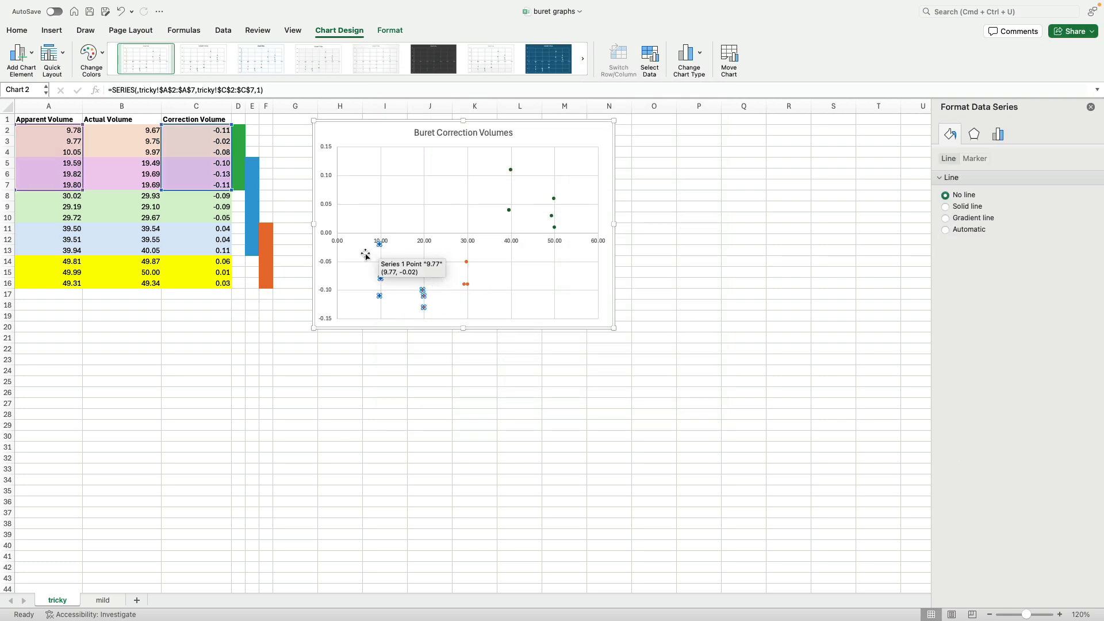
left_click(998, 135)
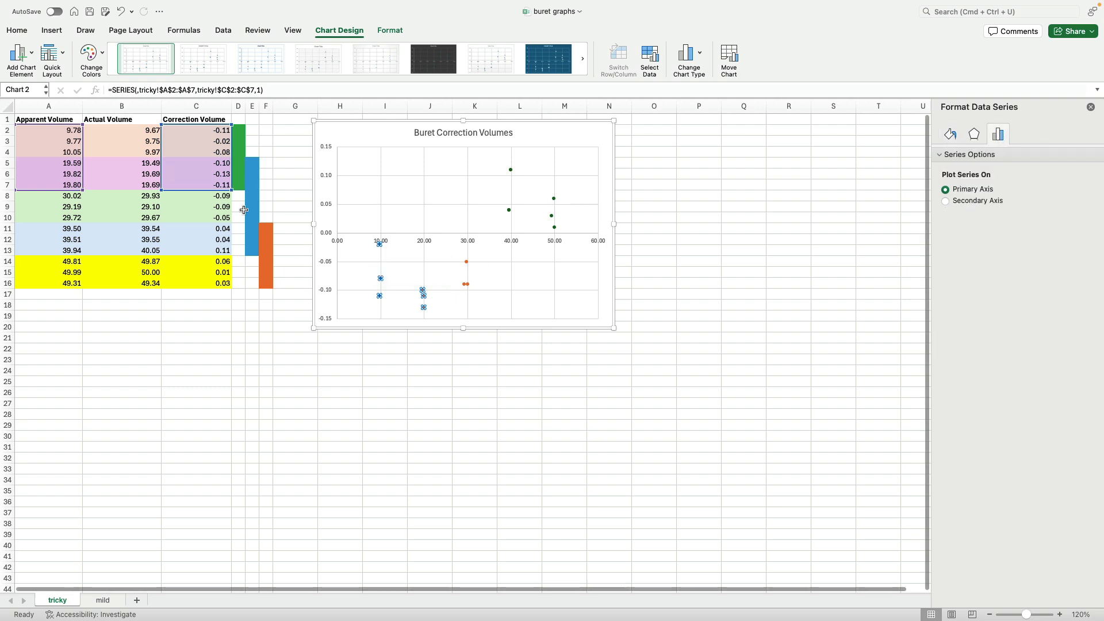
left_click(19, 55)
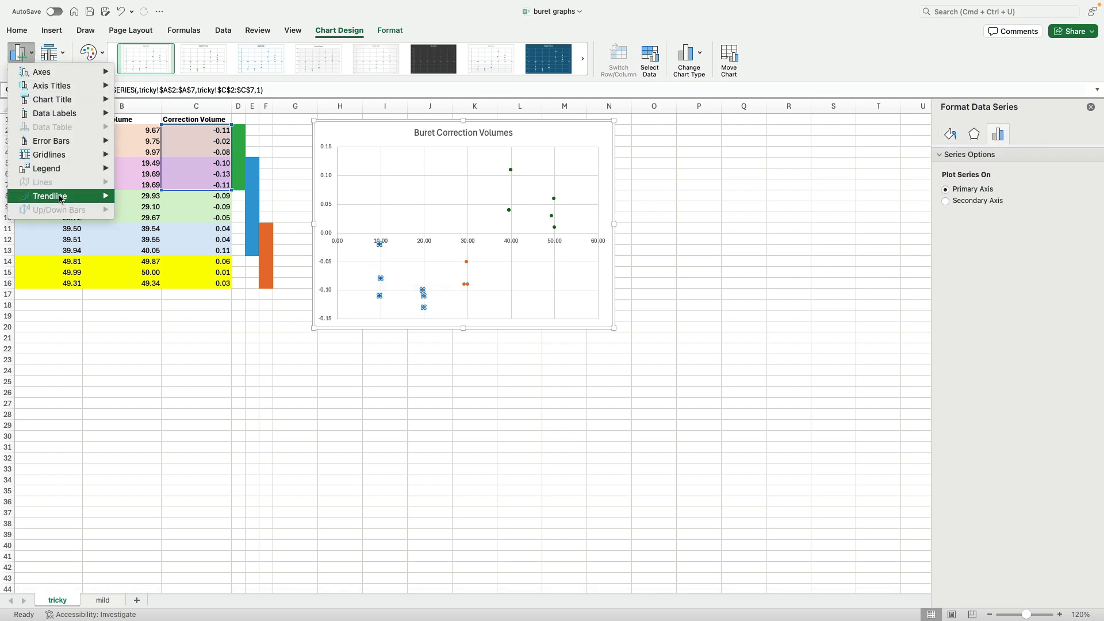
mouse_move(69, 196)
left_click(153, 219)
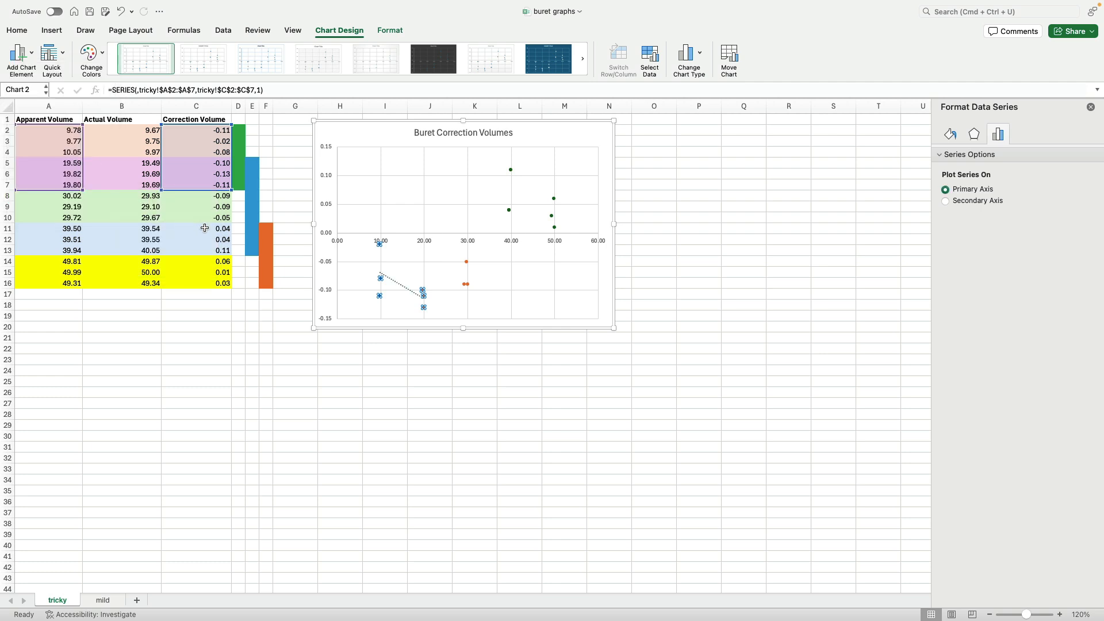
- Display the equation and R-squared value for the first trendline and move its label slightly lower
left_click(410, 294)
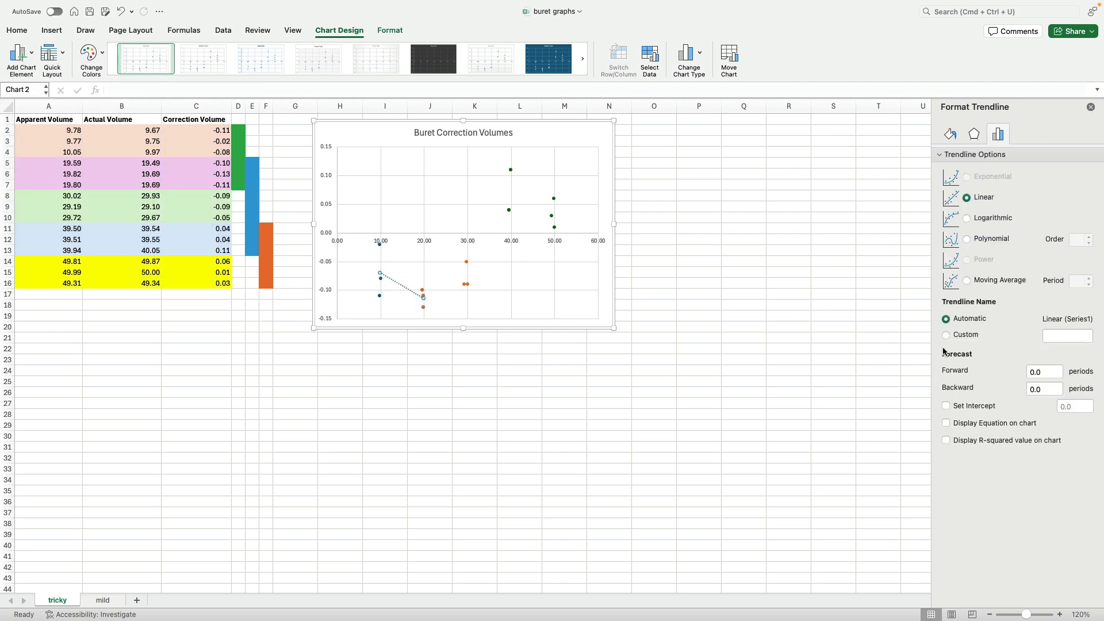
left_click(1022, 425)
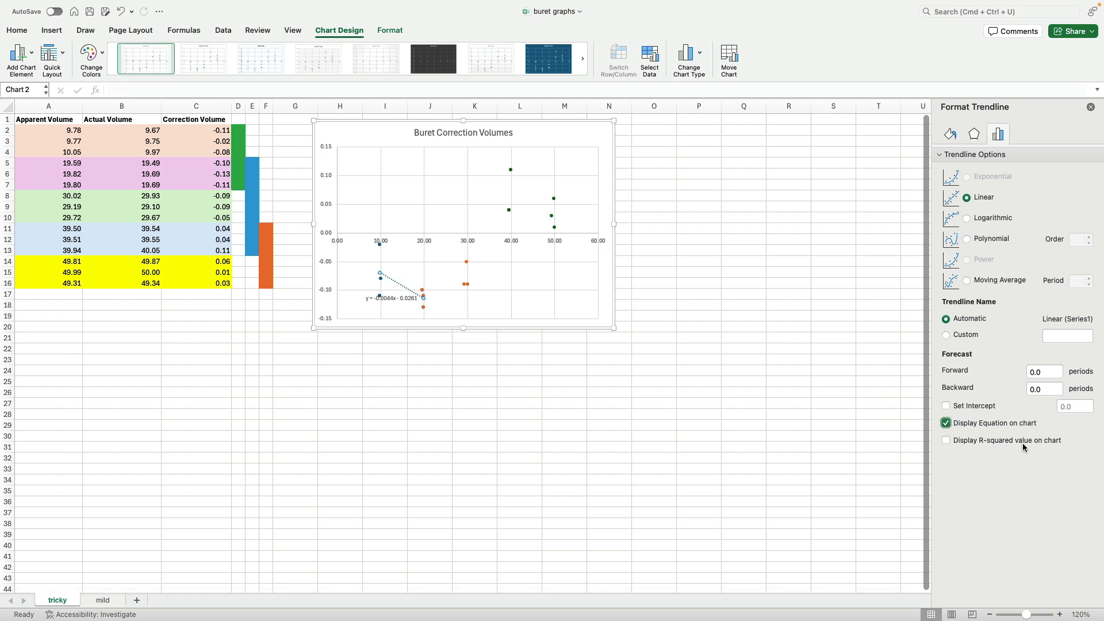
left_click(1022, 443)
left_click(402, 289)
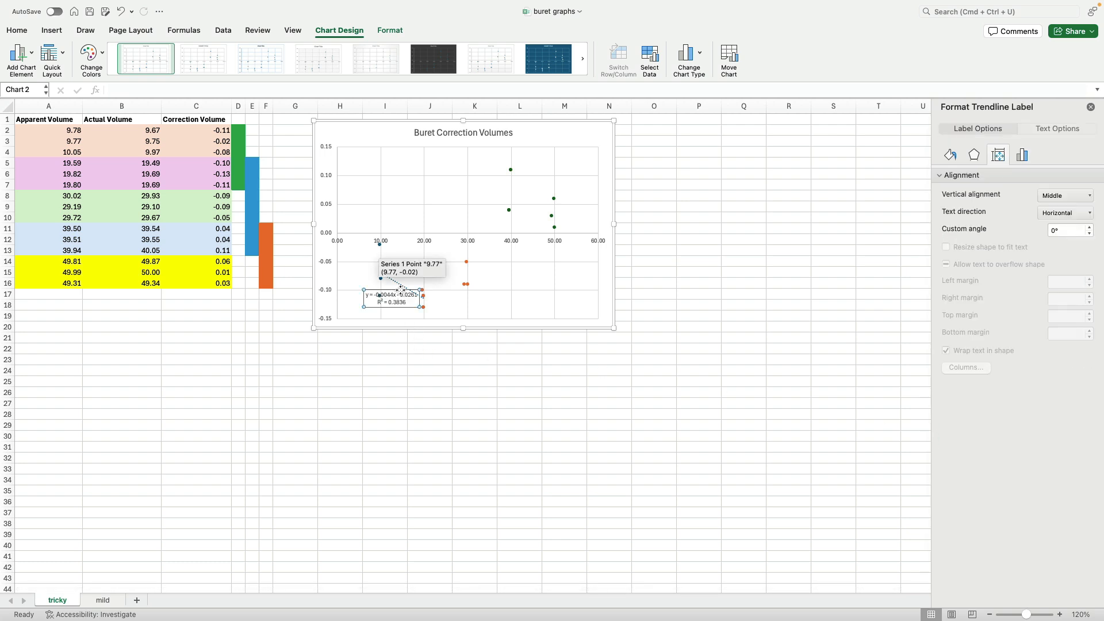
left_click_drag(402, 289, 401, 300)
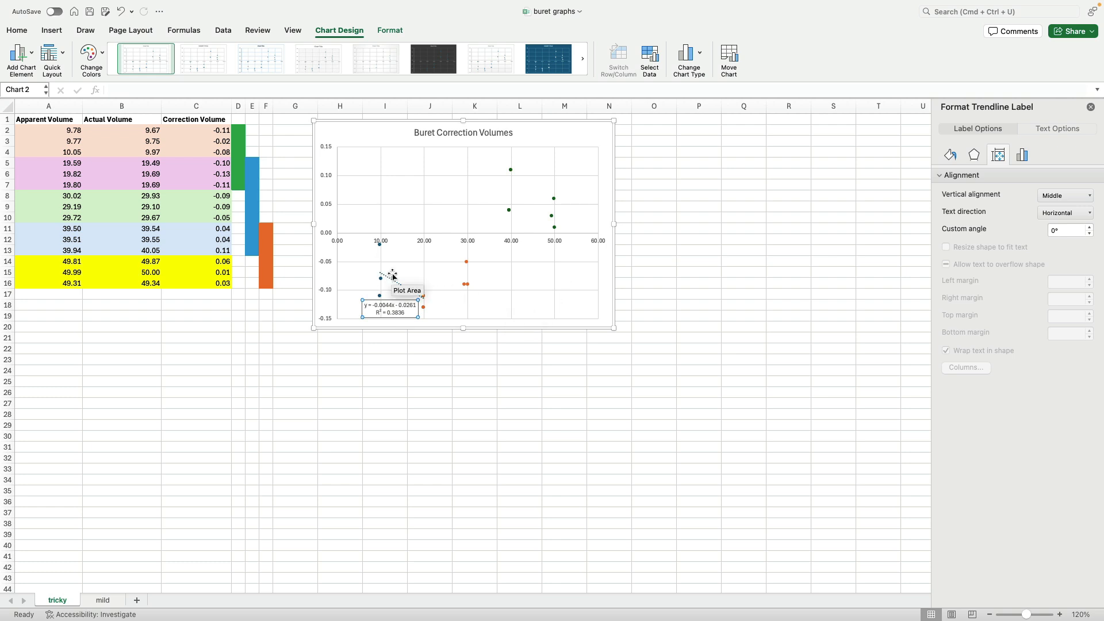
- Add a linear trendline to the third series and display its equation on the chart
mouse_move(511, 214)
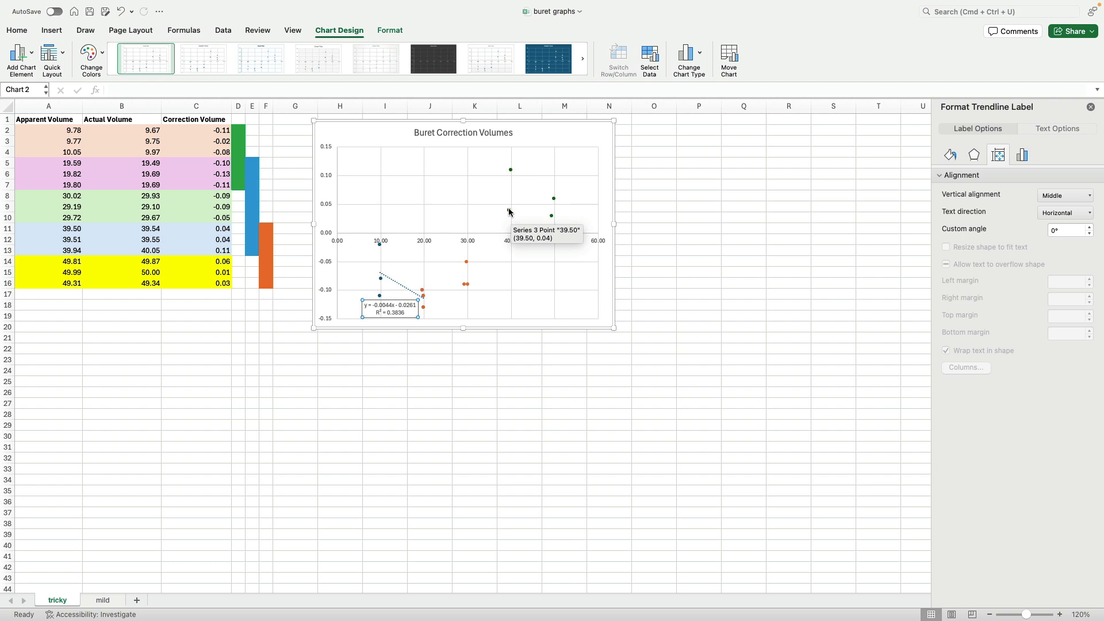
left_click(509, 211)
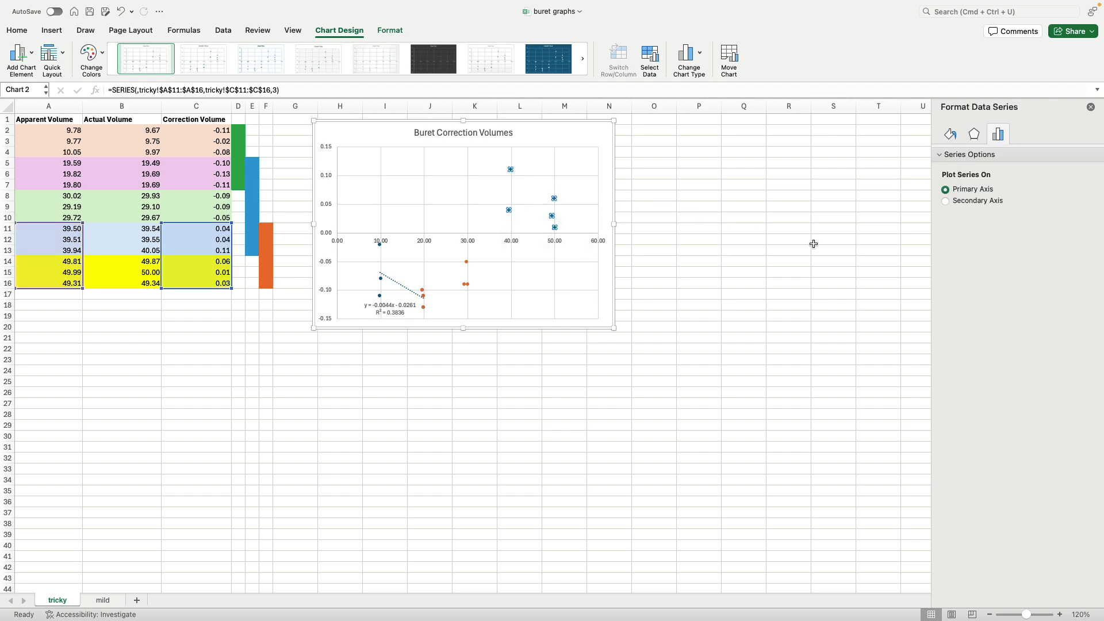
left_click(21, 54)
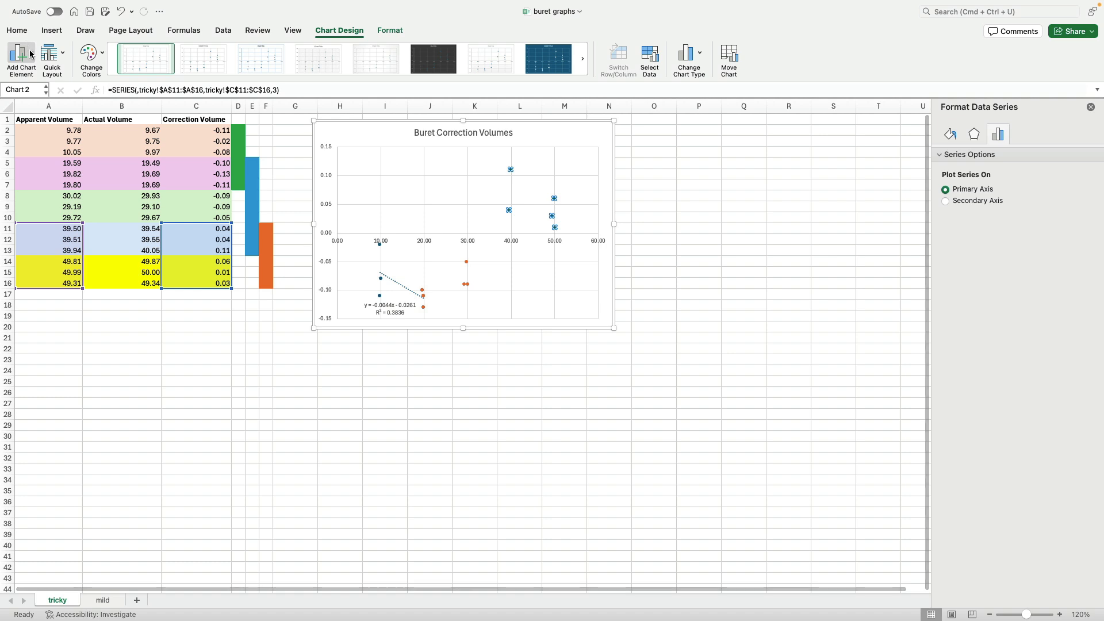
mouse_move(68, 196)
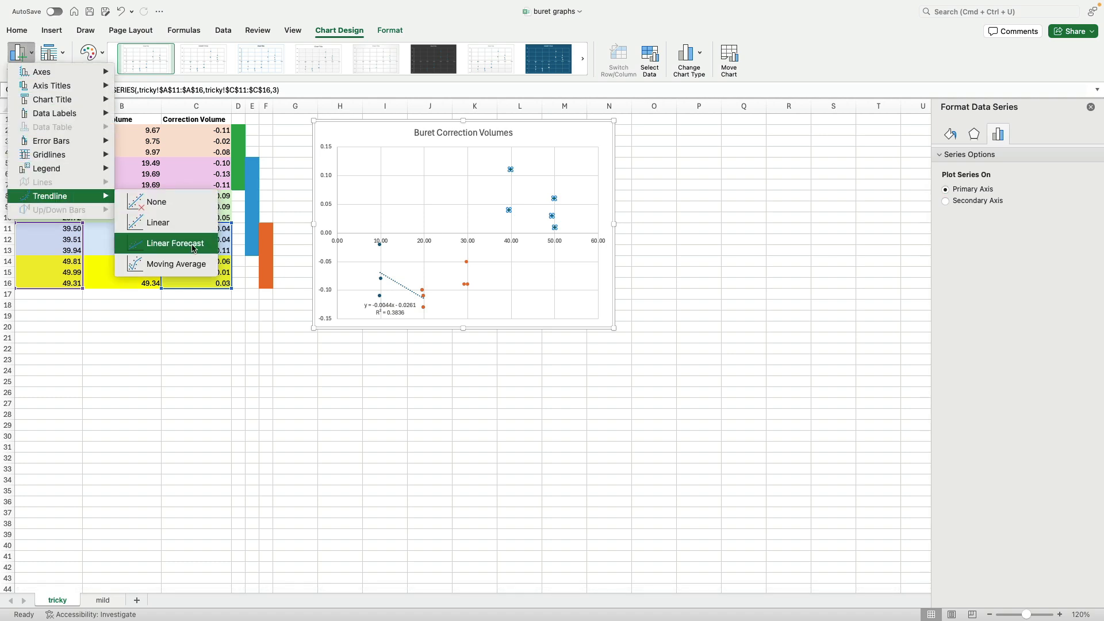
left_click(185, 225)
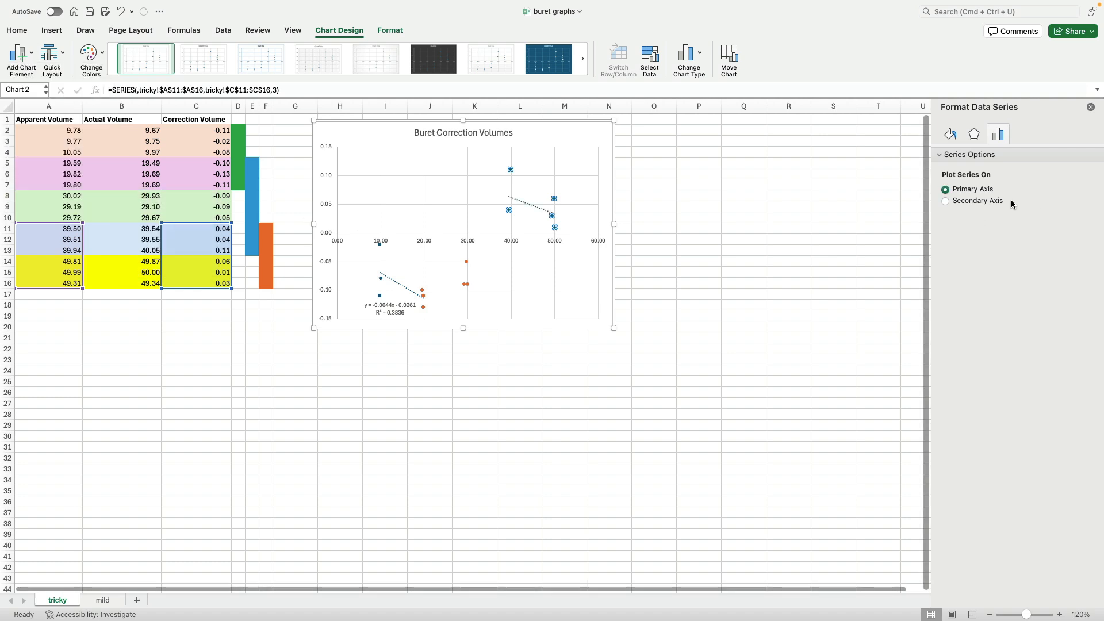
left_click(535, 207)
left_click(946, 423)
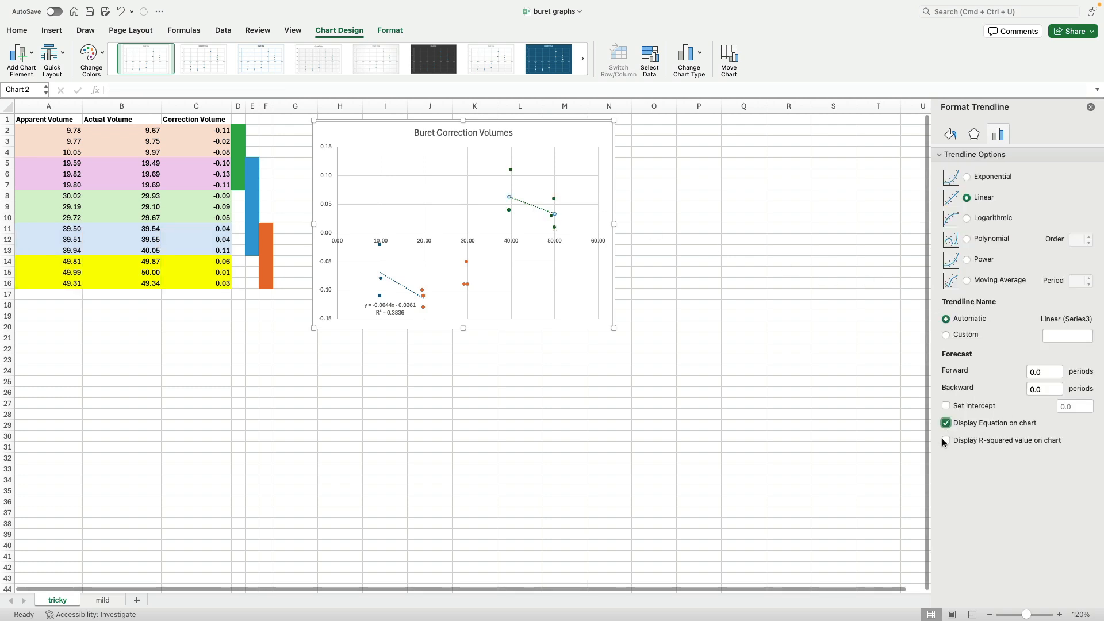
- Display the R-squared value for the third trendline and move its equation label up above the points
left_click(946, 440)
left_click(536, 208)
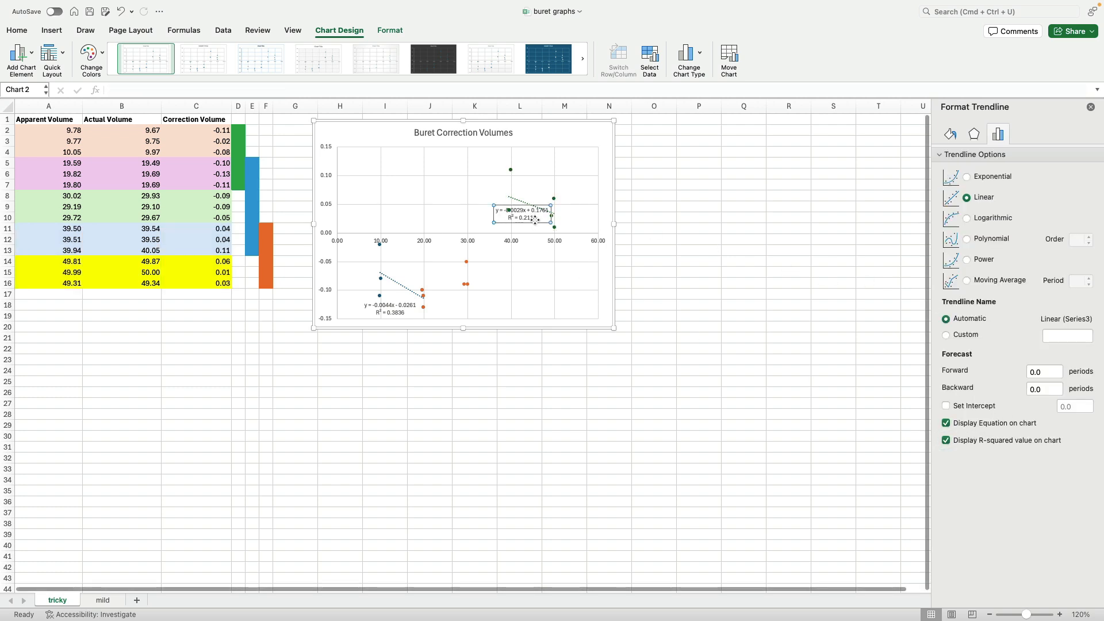
left_click_drag(537, 206, 560, 165)
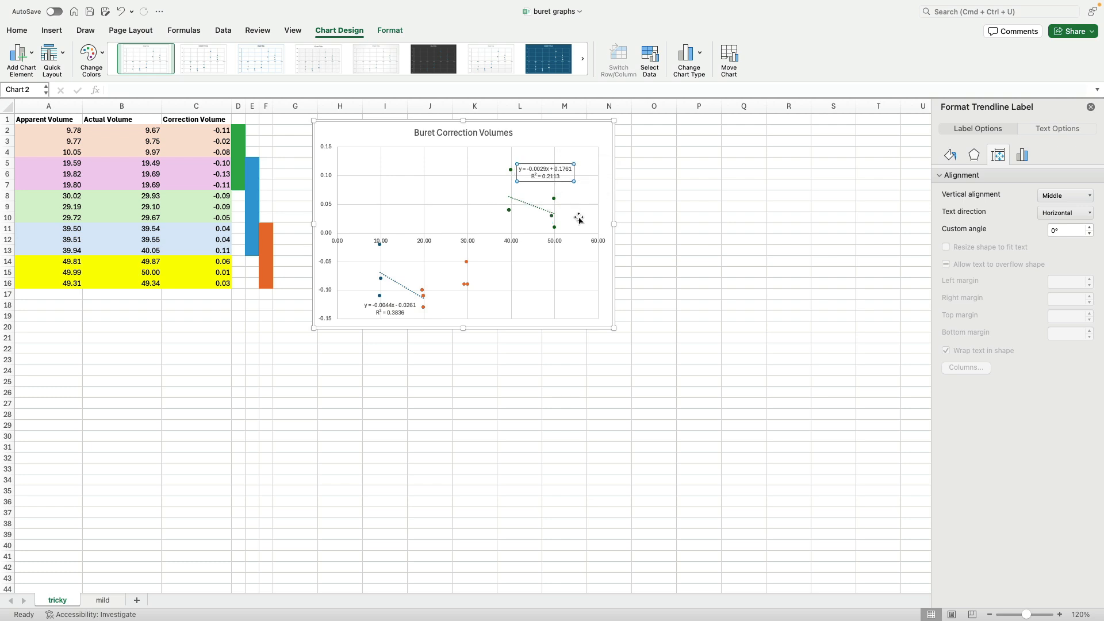
- Select the second series of points and add a linear trendline to it
left_click(467, 262)
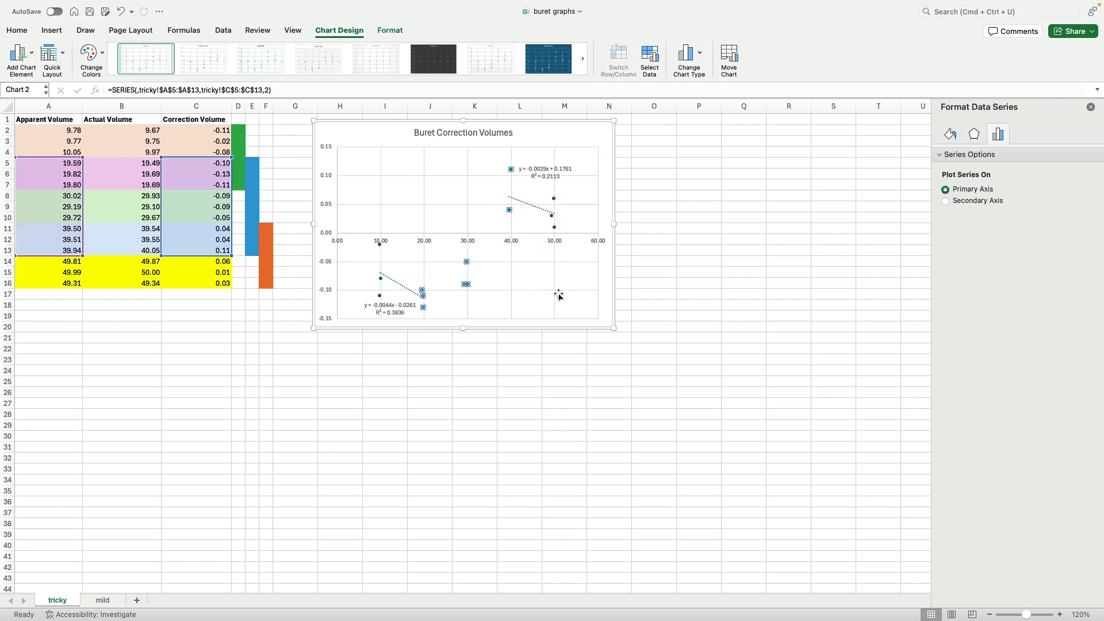
left_click(33, 56)
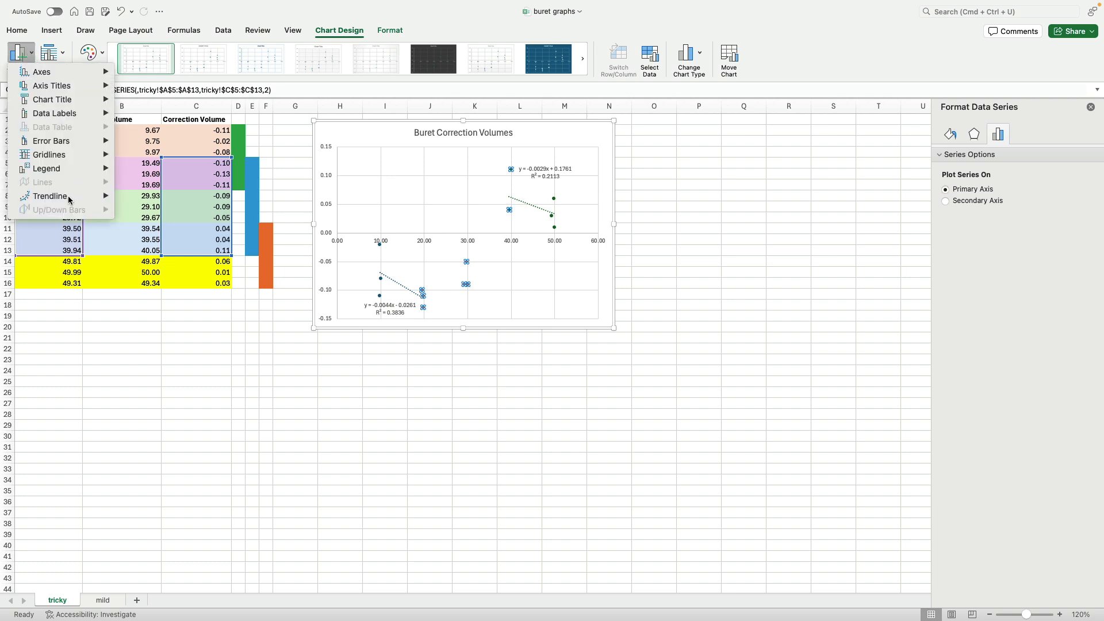
mouse_move(69, 199)
left_click(148, 222)
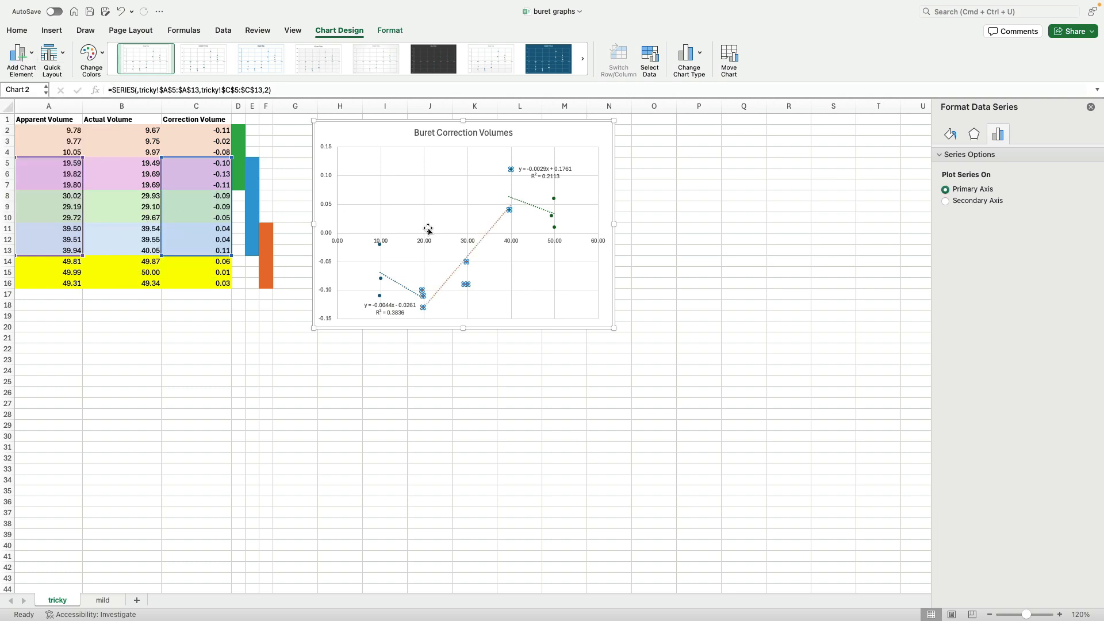
left_click(949, 136)
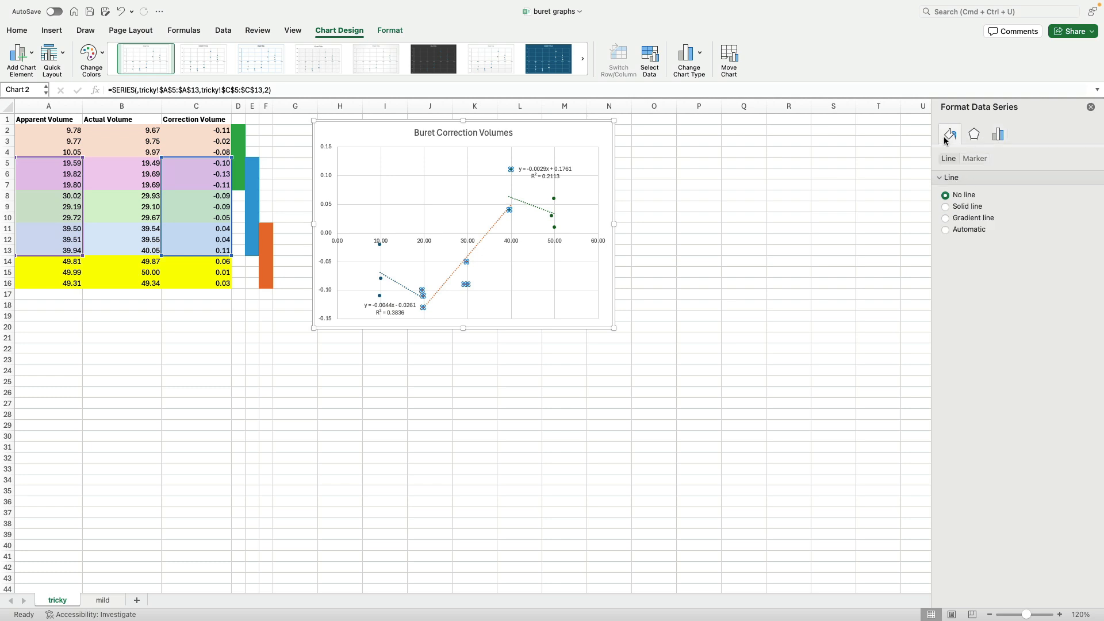
left_click(998, 137)
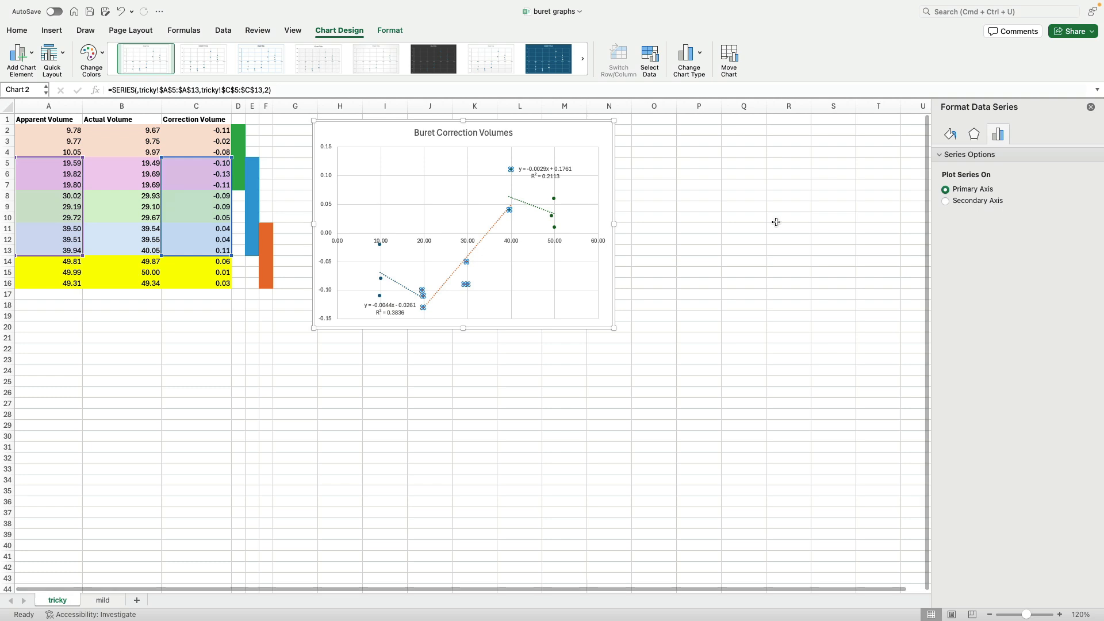
- Display the equation and R-squared value for the second trendline and move its label slightly left
left_click(494, 228)
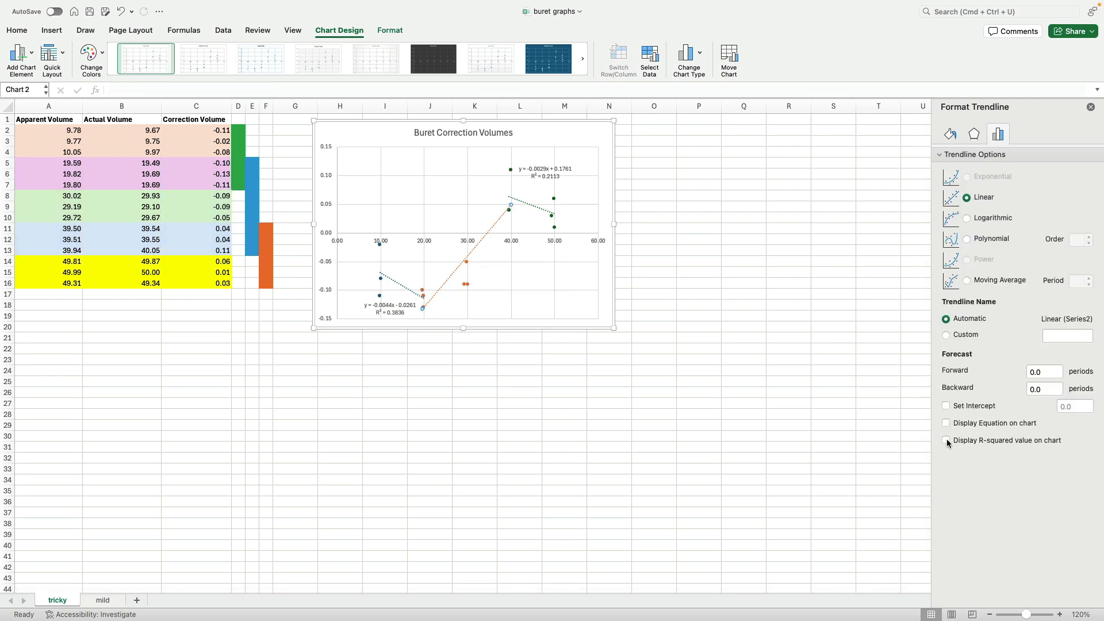
left_click(946, 441)
left_click(946, 424)
left_click(488, 197)
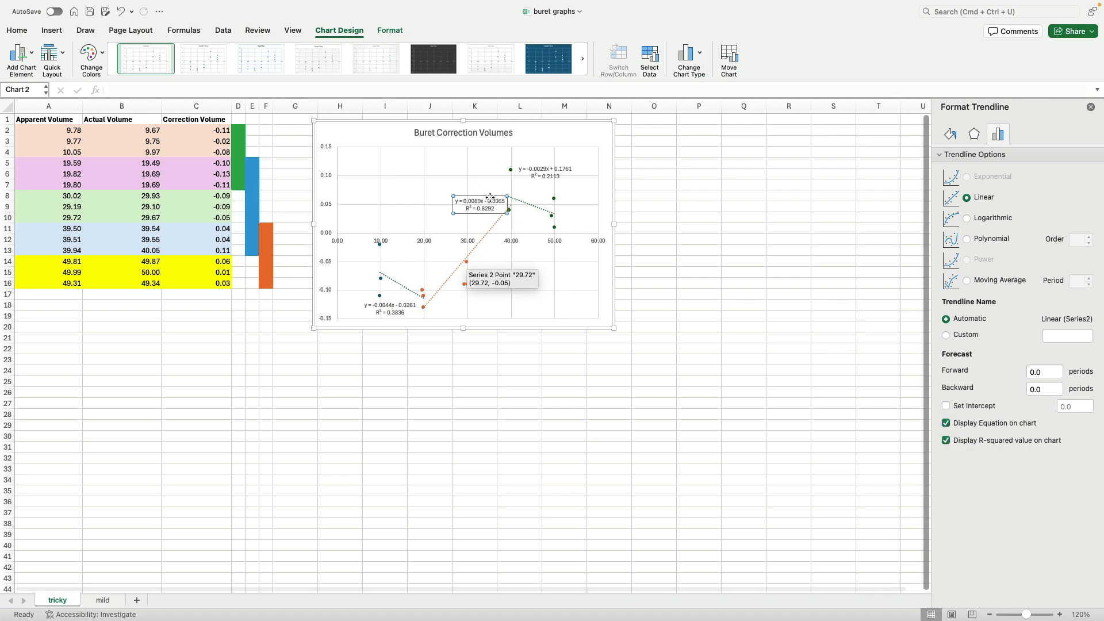
left_click_drag(489, 196, 459, 201)
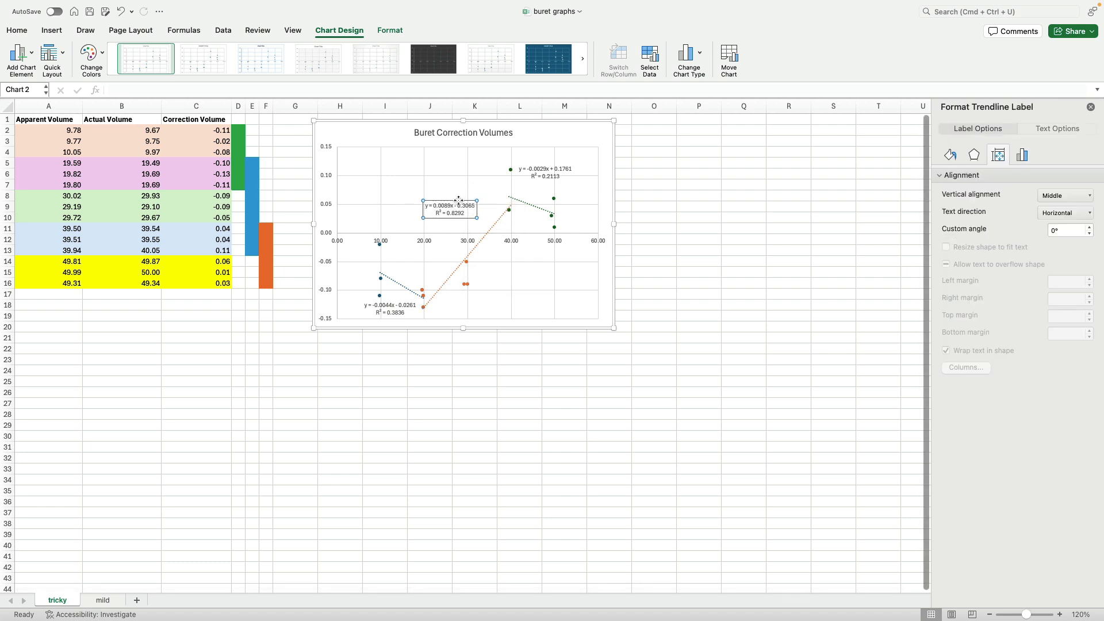
left_click(548, 315)
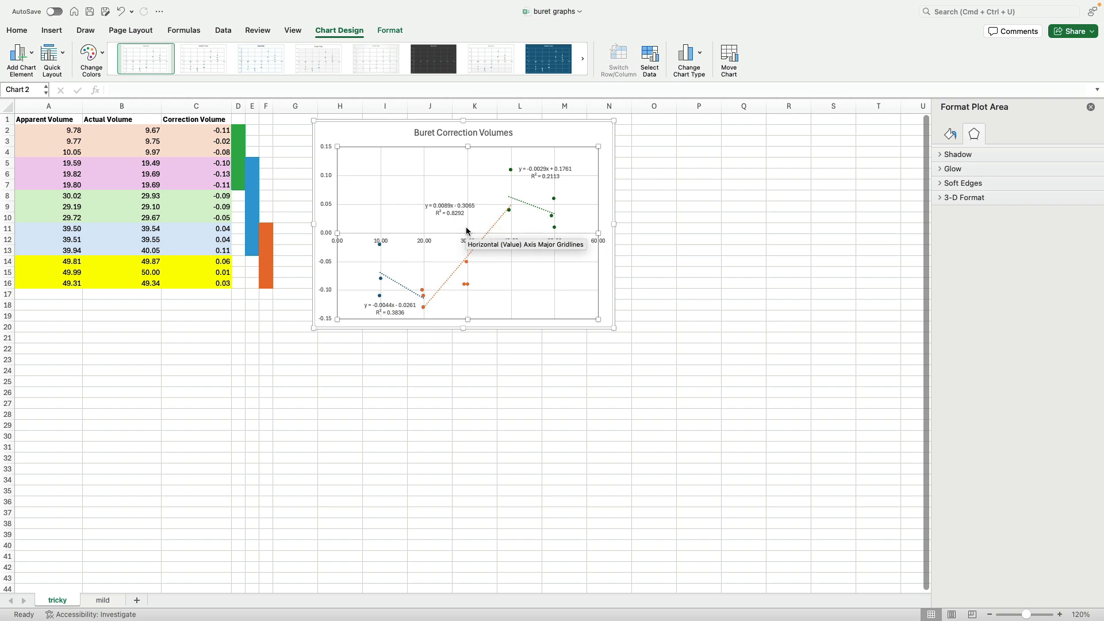
- Zoom in on the sheet and enter an apparent volume of 37.26 in H22 with the unit mL beside it
left_click(571, 381)
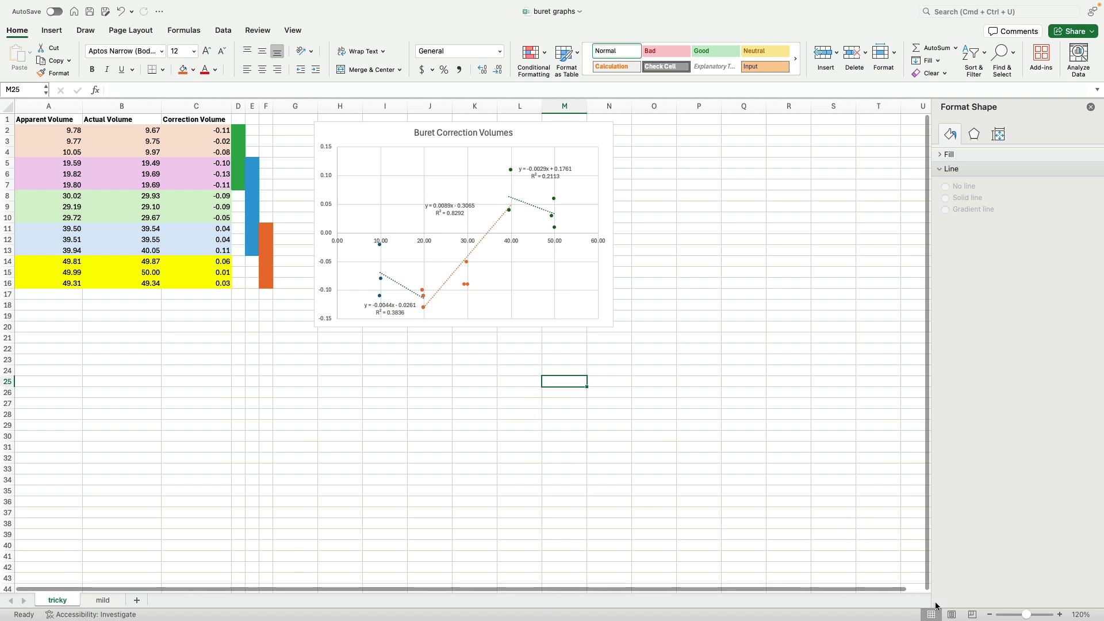
left_click_drag(1026, 614, 1031, 615)
left_click(809, 456)
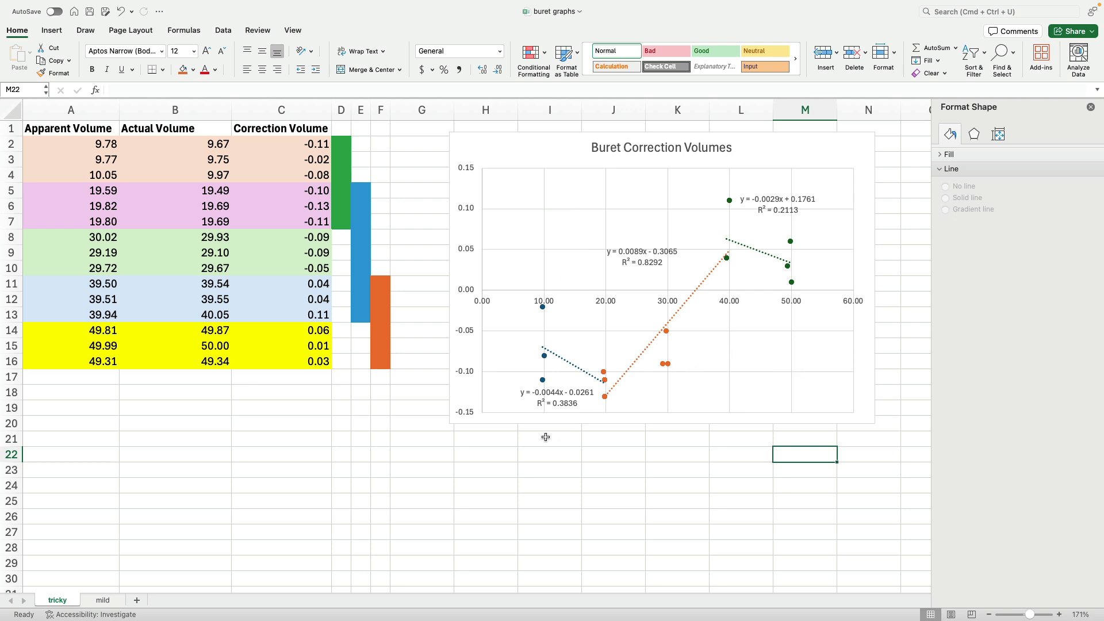
left_click(486, 456)
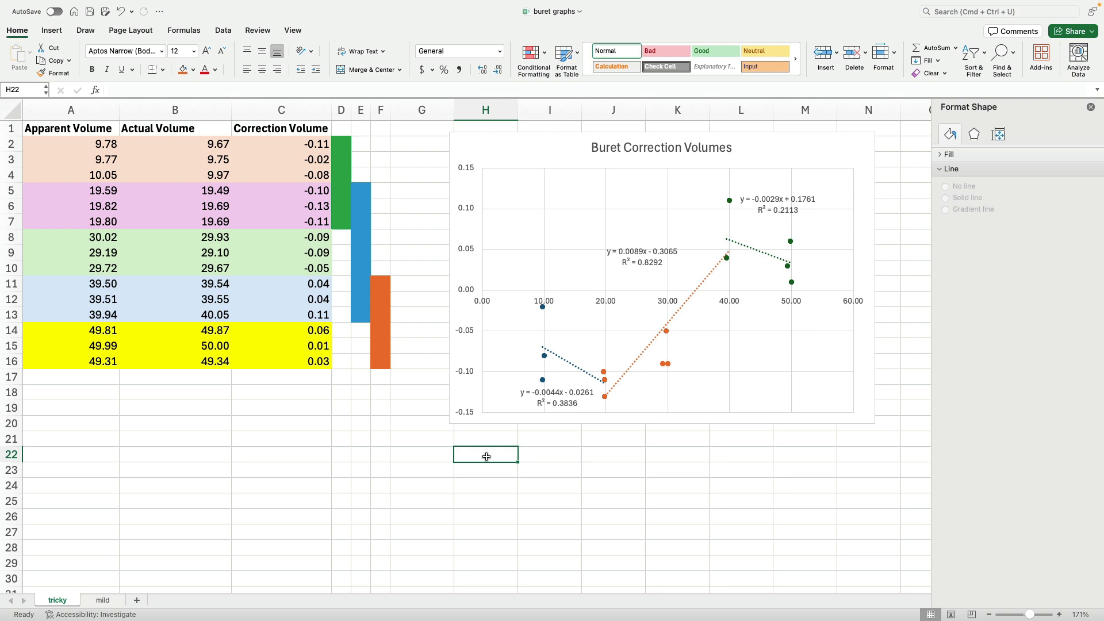
type("37.26")
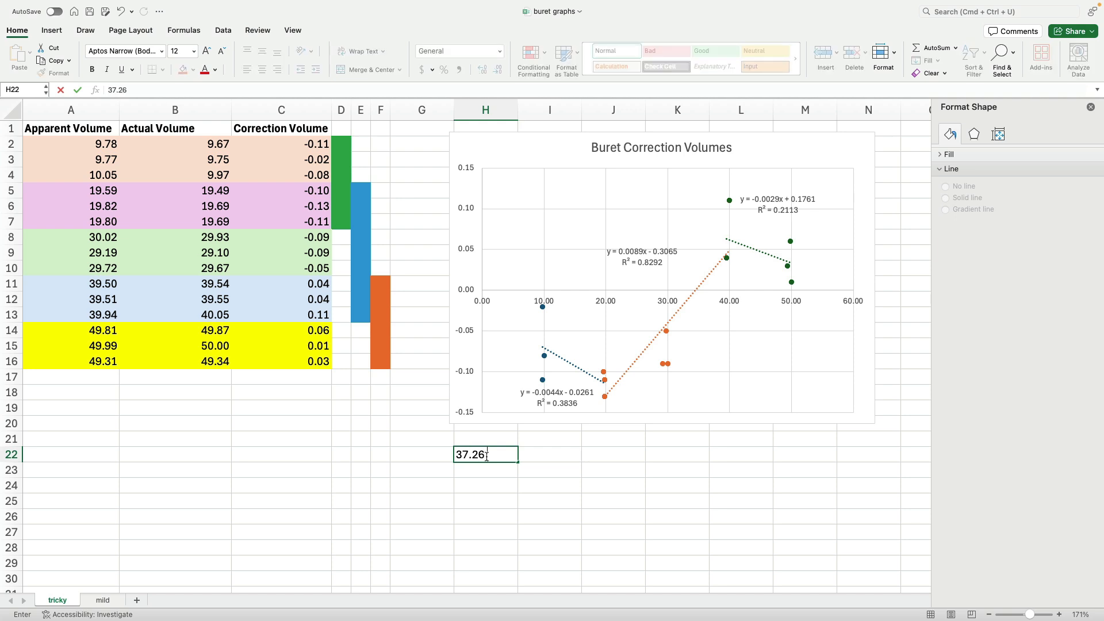
type(" m")
key("BackSpace")
key("BackSpace")
key("BackSpace")
type("mL")
key("Return")
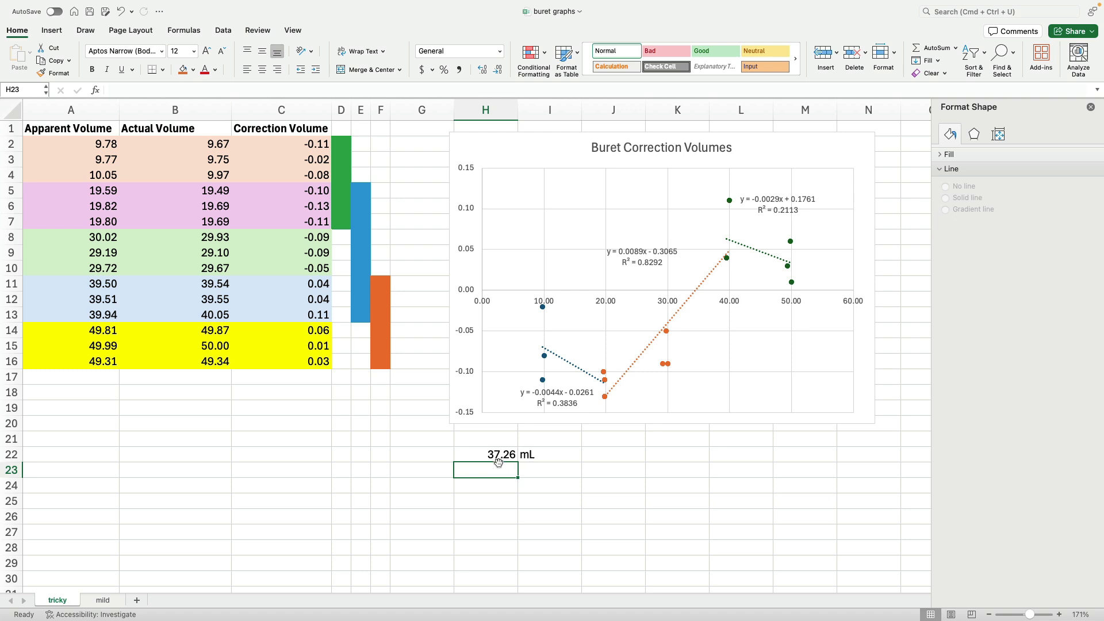
left_click(515, 460)
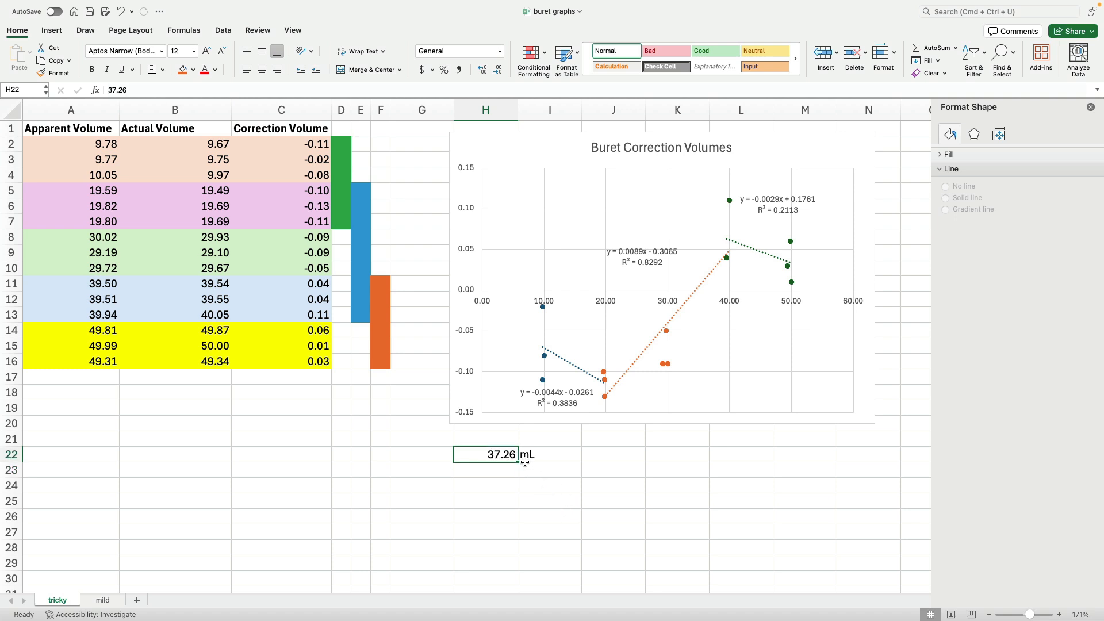
left_click(574, 454)
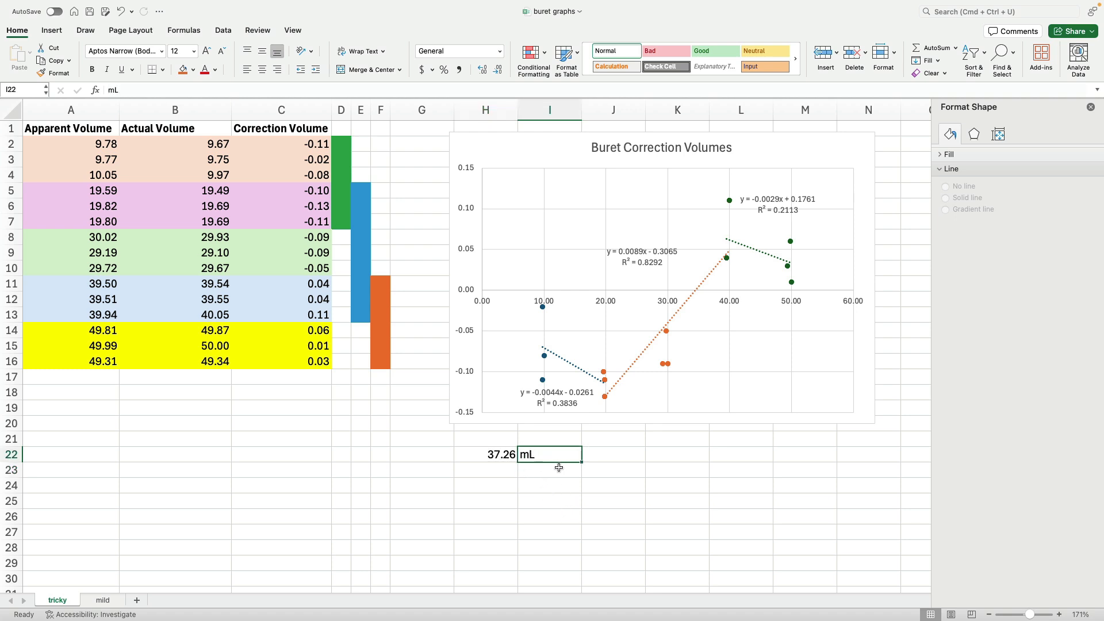
left_click(497, 455)
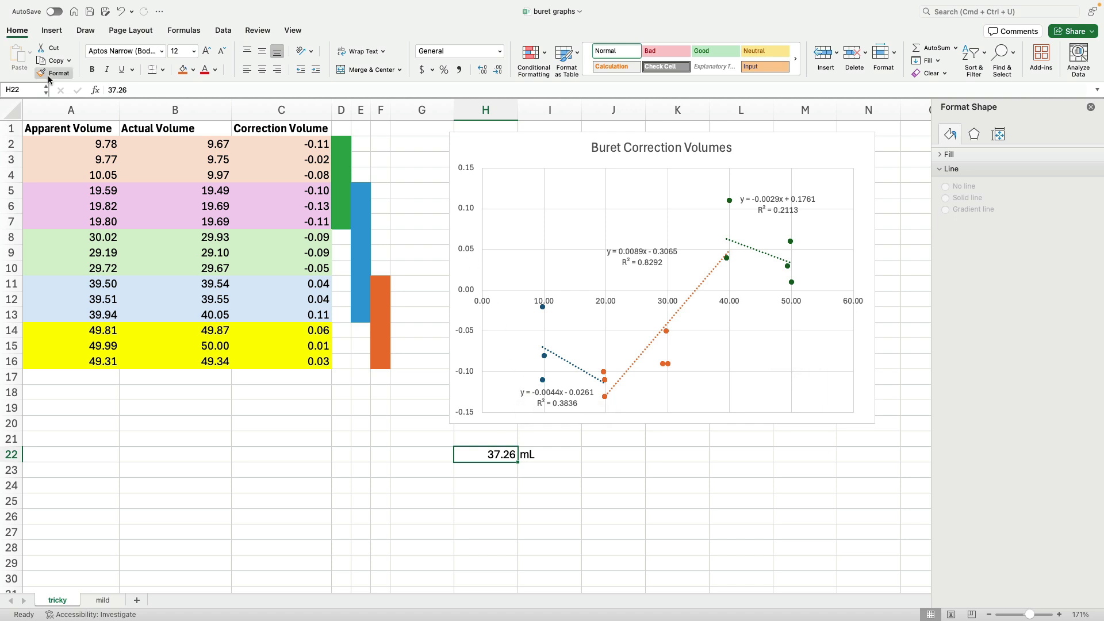
- Add primary horizontal and primary vertical axis titles to the chart
left_click(493, 159)
left_click(339, 29)
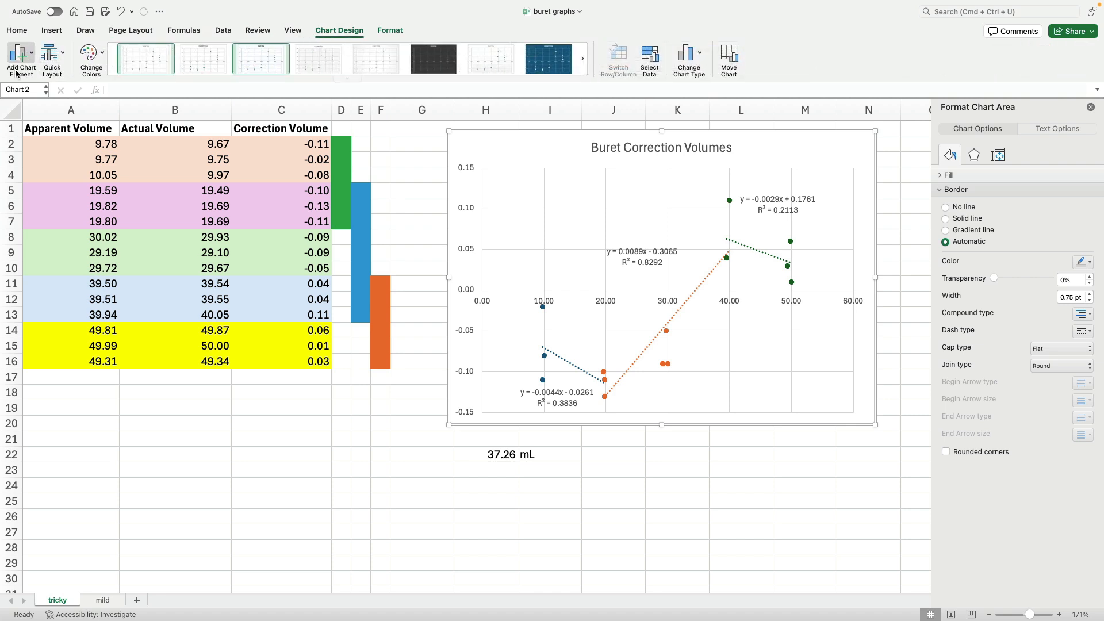
left_click(30, 54)
mouse_move(48, 91)
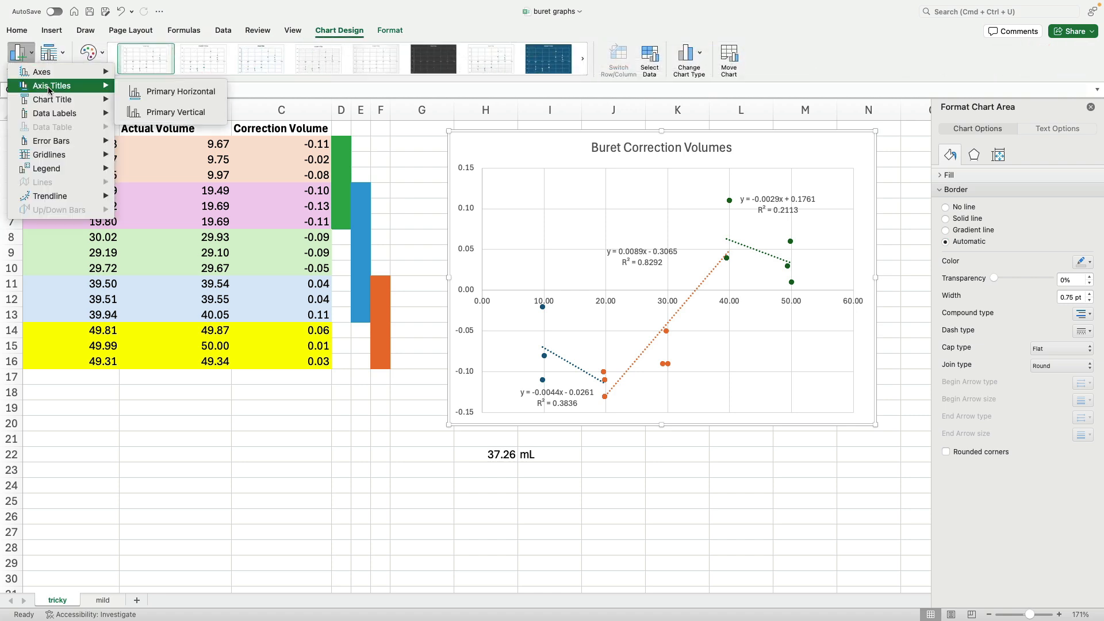
left_click(178, 92)
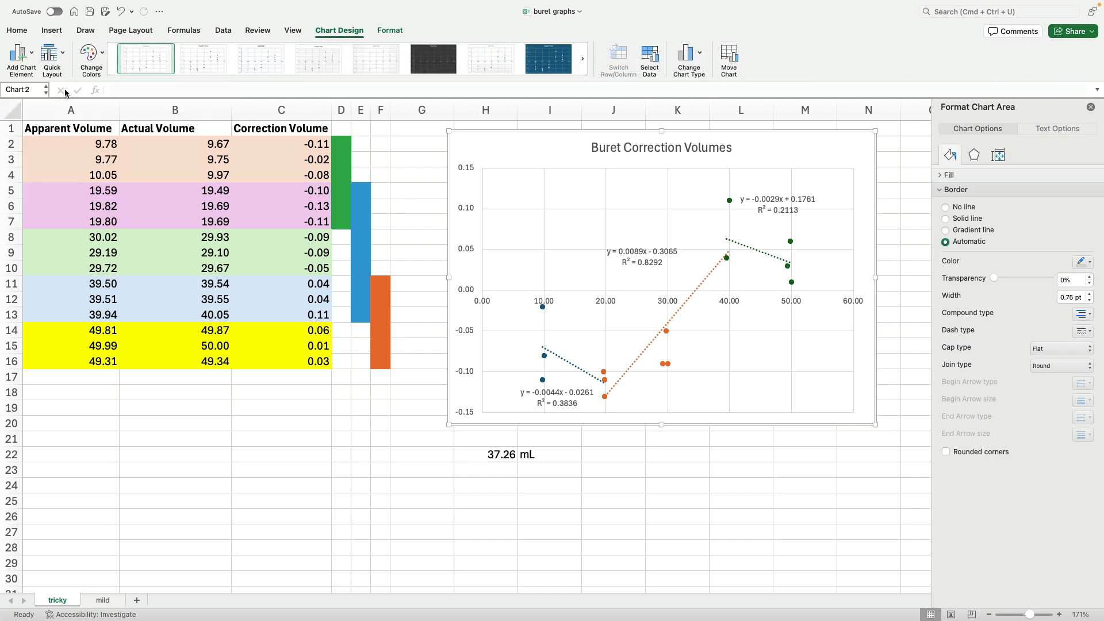
left_click(31, 56)
mouse_move(52, 90)
left_click(151, 114)
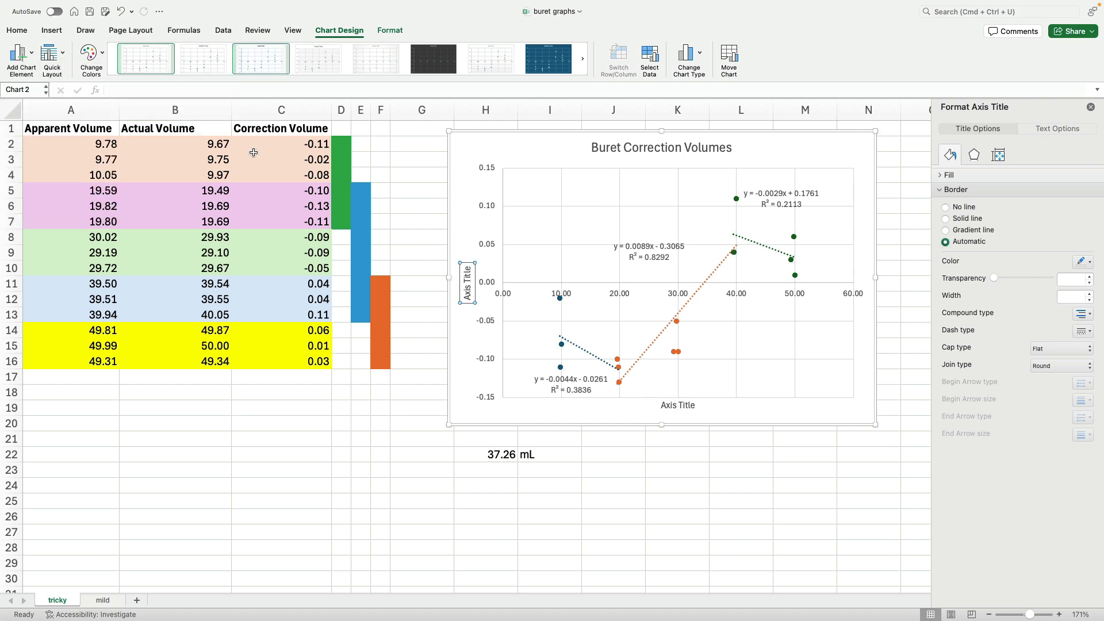
- Rename the horizontal axis title to "apparent volume (mL)"
left_click(683, 404)
double_click(683, 404)
triple_click(683, 404)
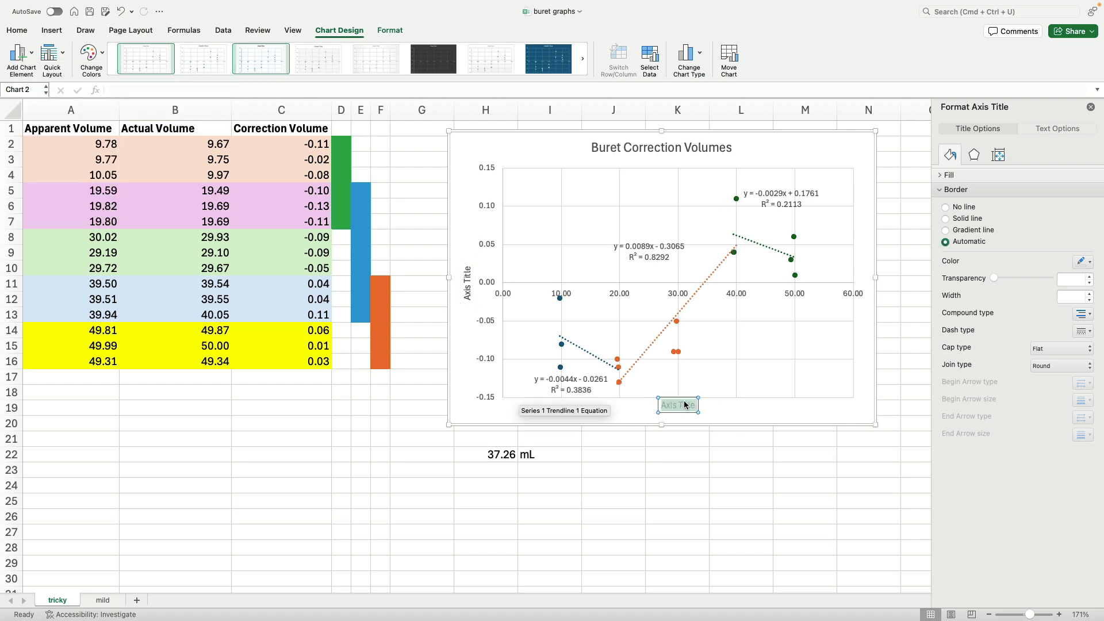
type("apparent volume")
type("(mL)")
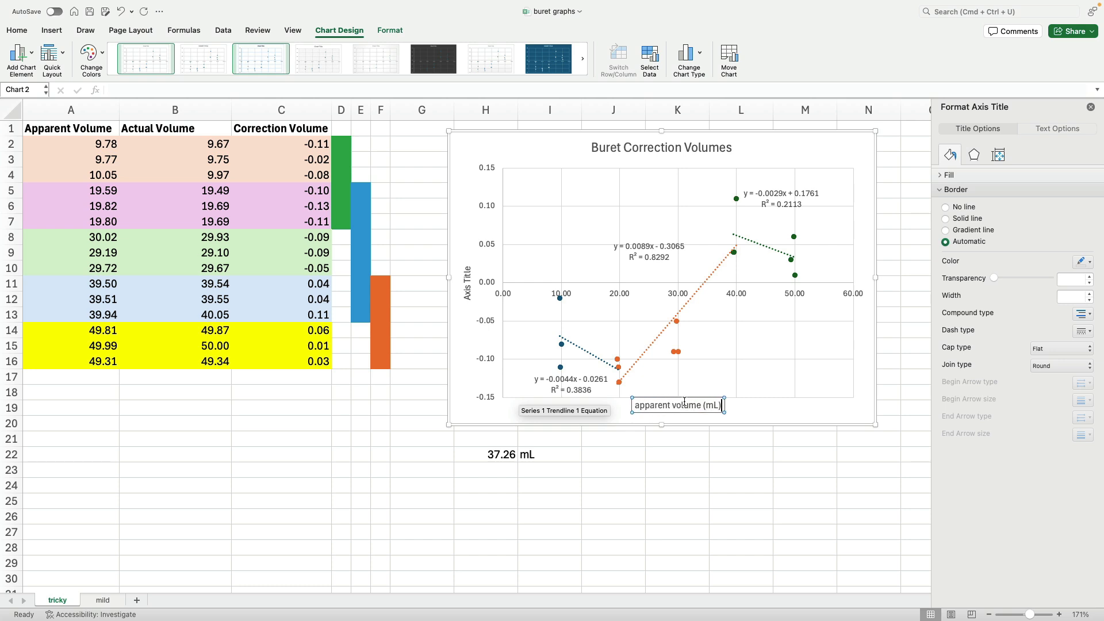
- Rename the vertical axis title to "correction volume (mL)"
left_click(468, 286)
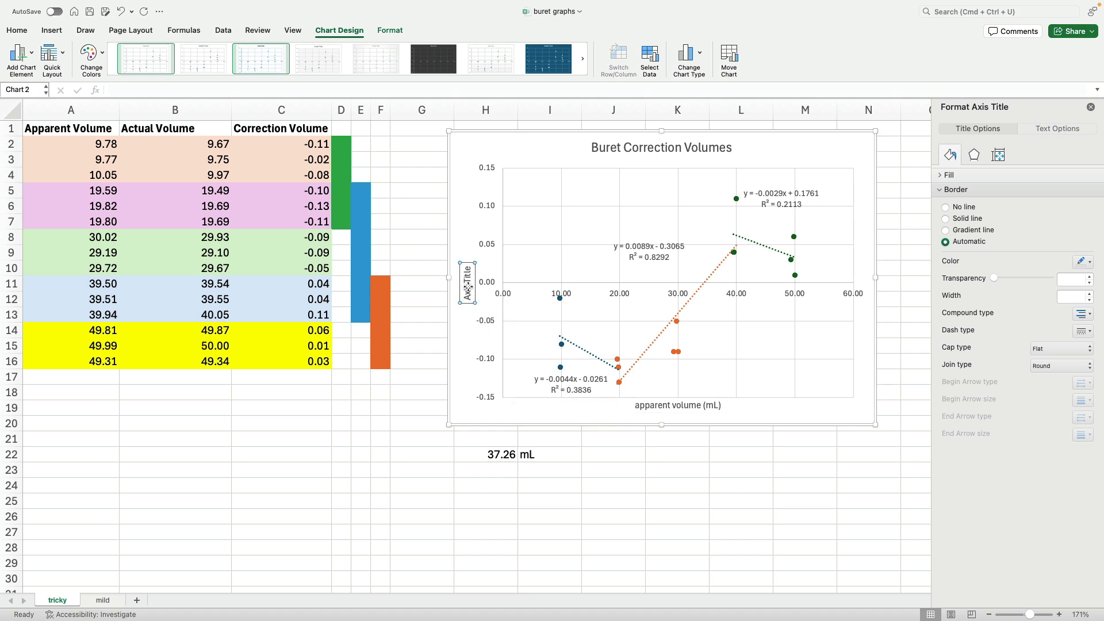
double_click(467, 288)
triple_click(468, 282)
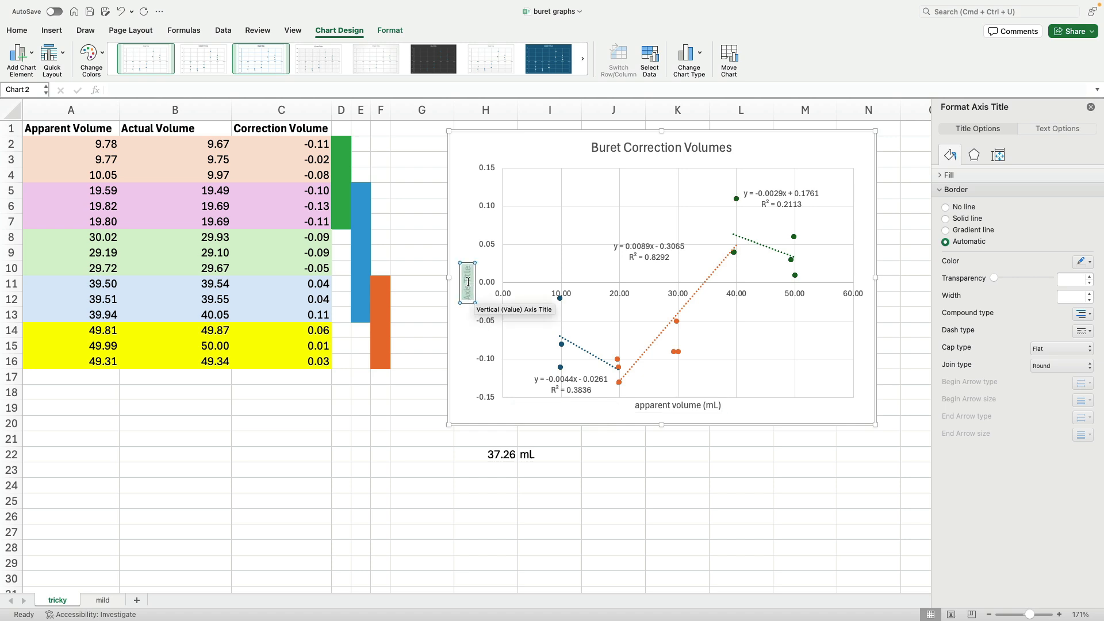
type("correction volume (mL")
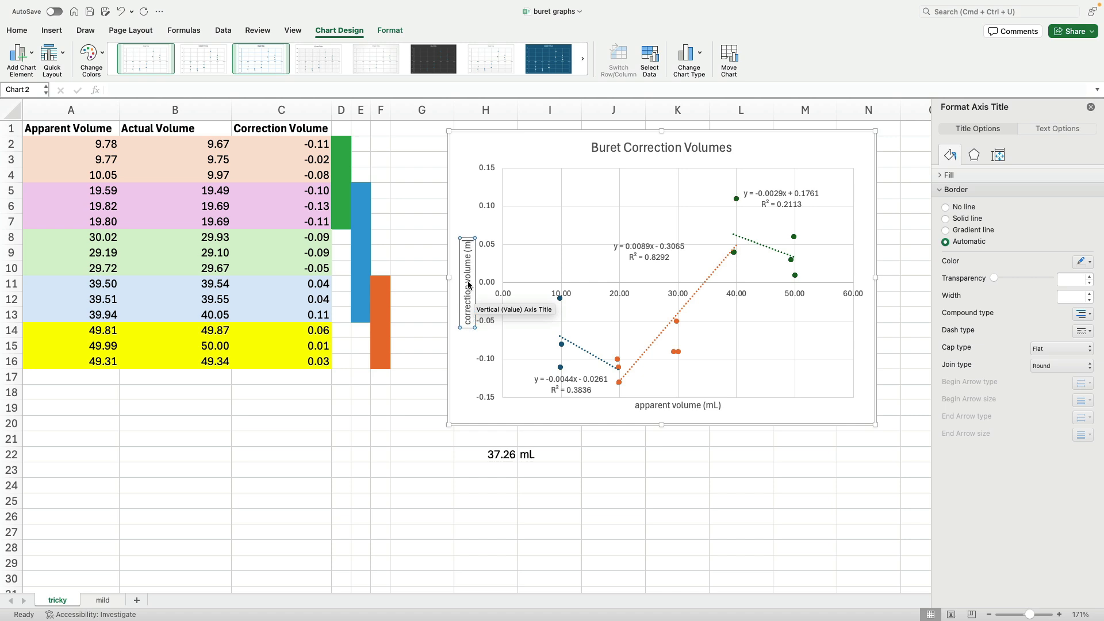
type(")")
left_click(482, 271)
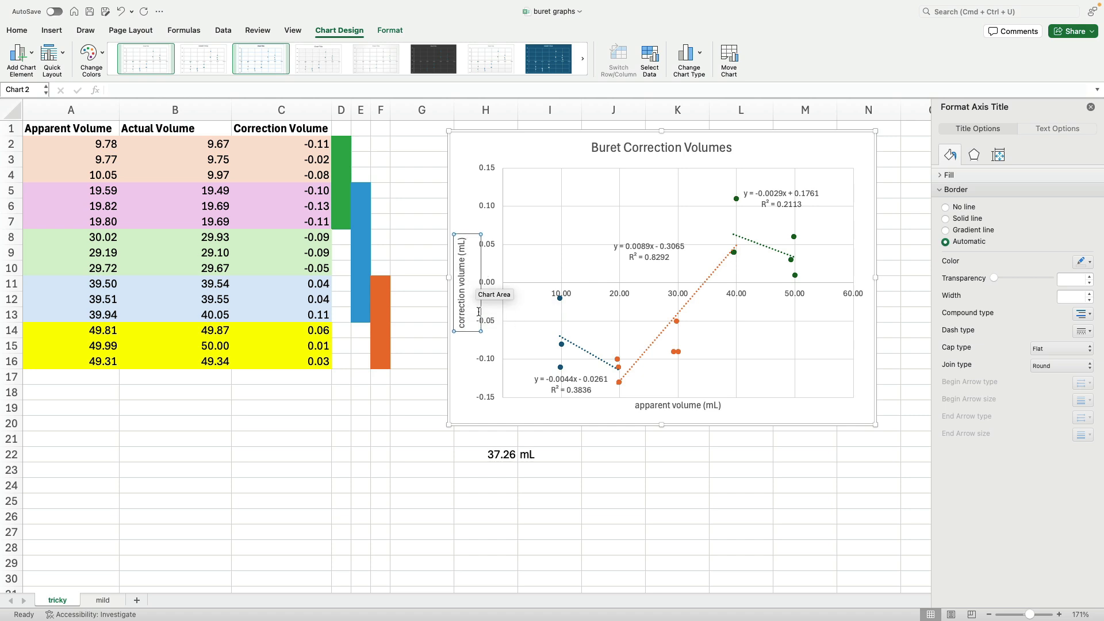
- Label cell H21 "apparent volume" above the 37.26 mL value
left_click_drag(638, 520, 633, 506)
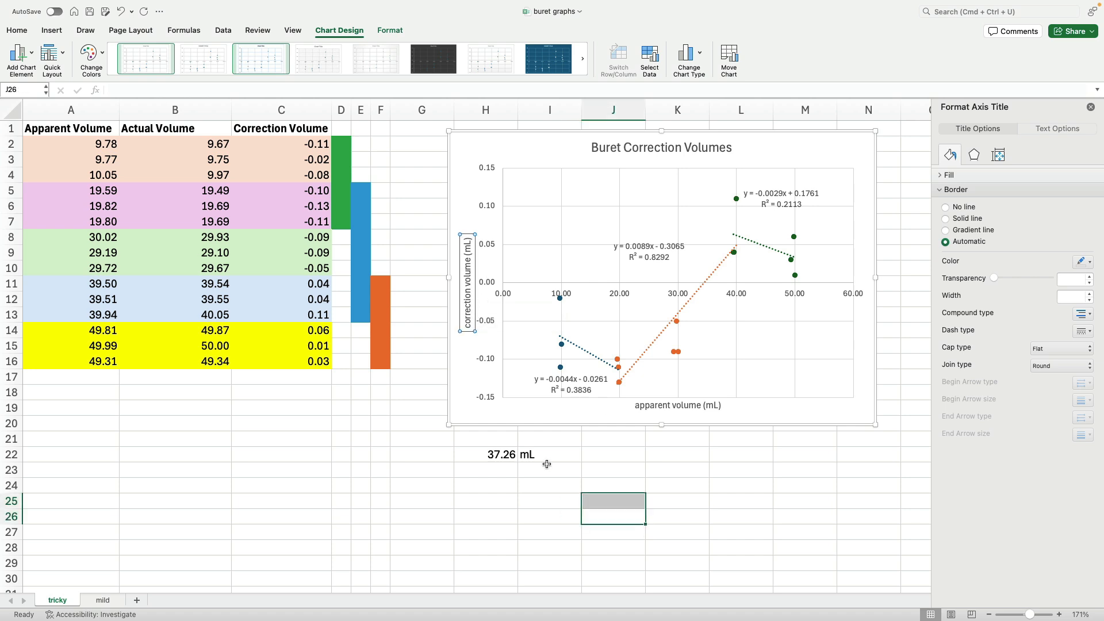
left_click(488, 440)
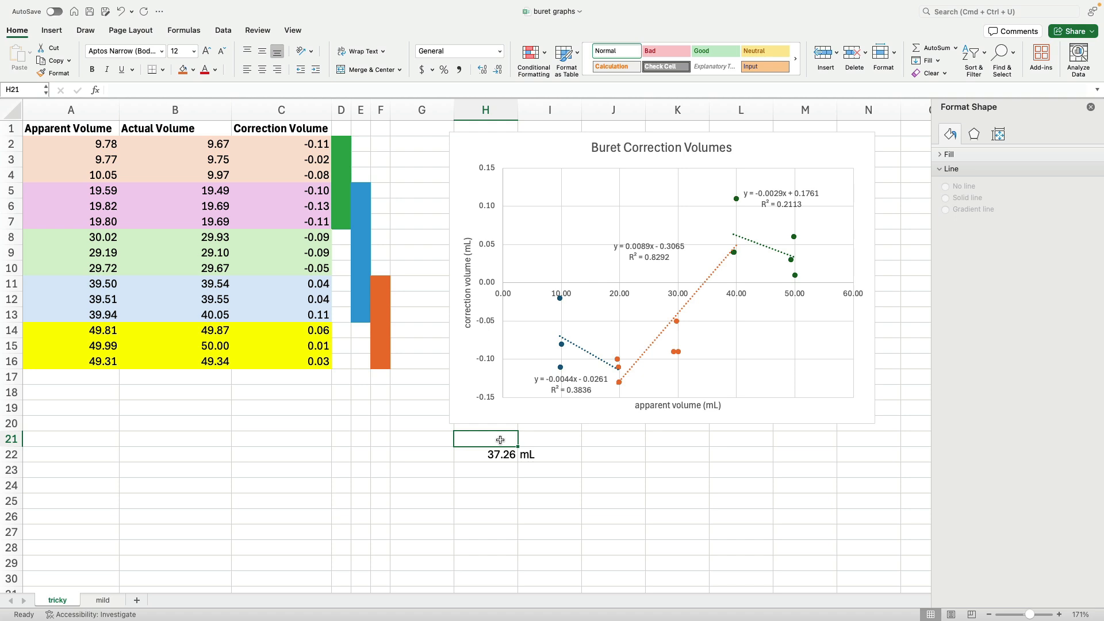
type("apparent")
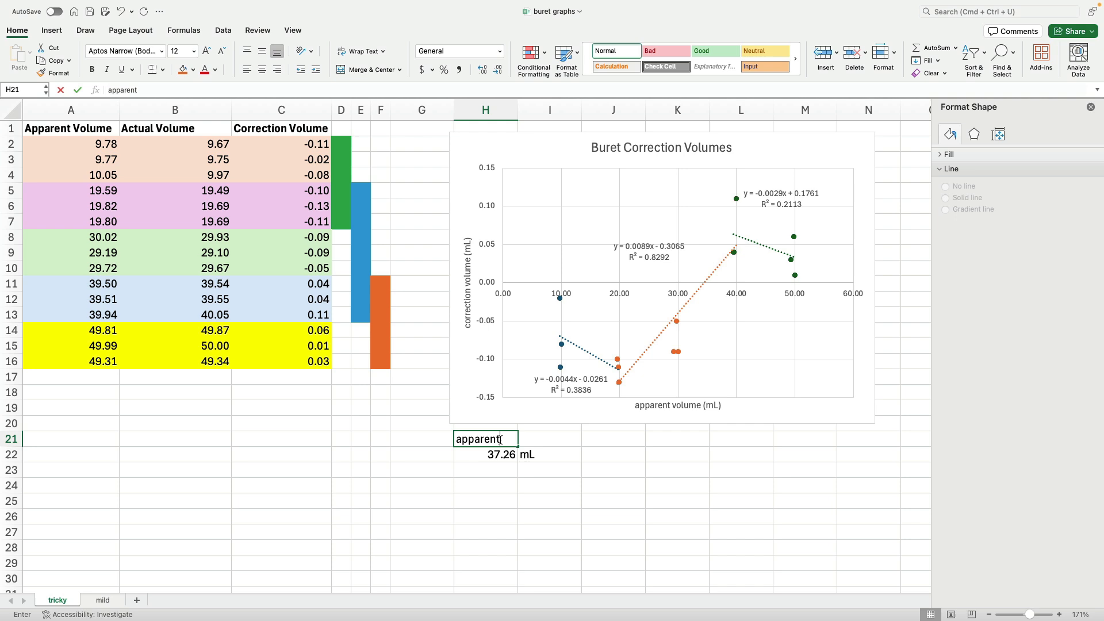
type(" volume")
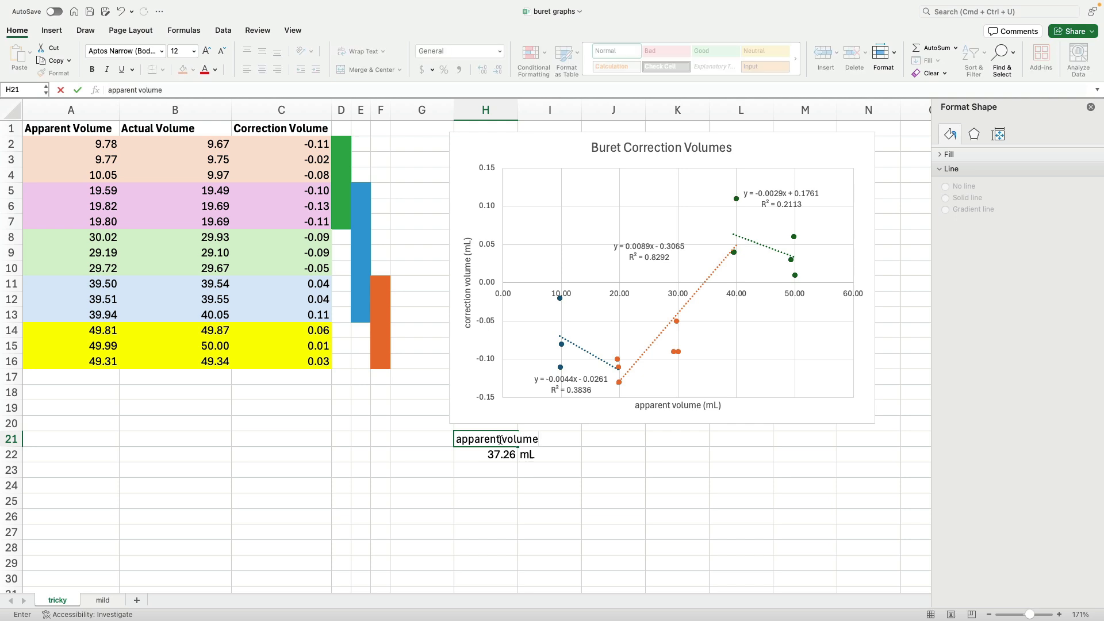
left_click(490, 459)
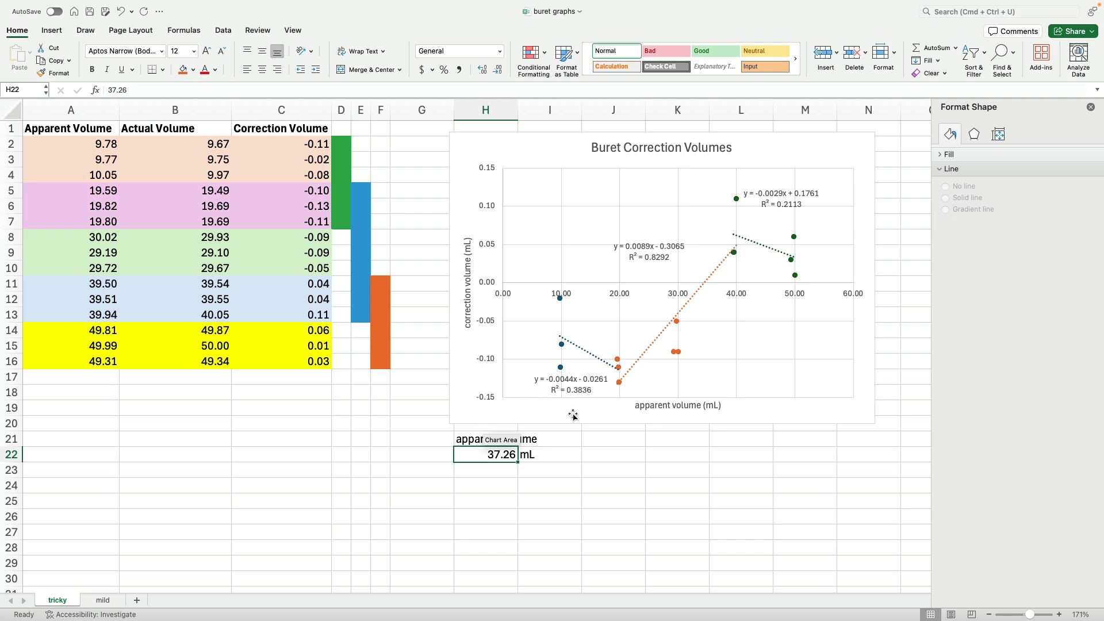
- Label cell L21 "actual volume" and put a "??" placeholder in L22 below it
left_click(737, 440)
type("actu")
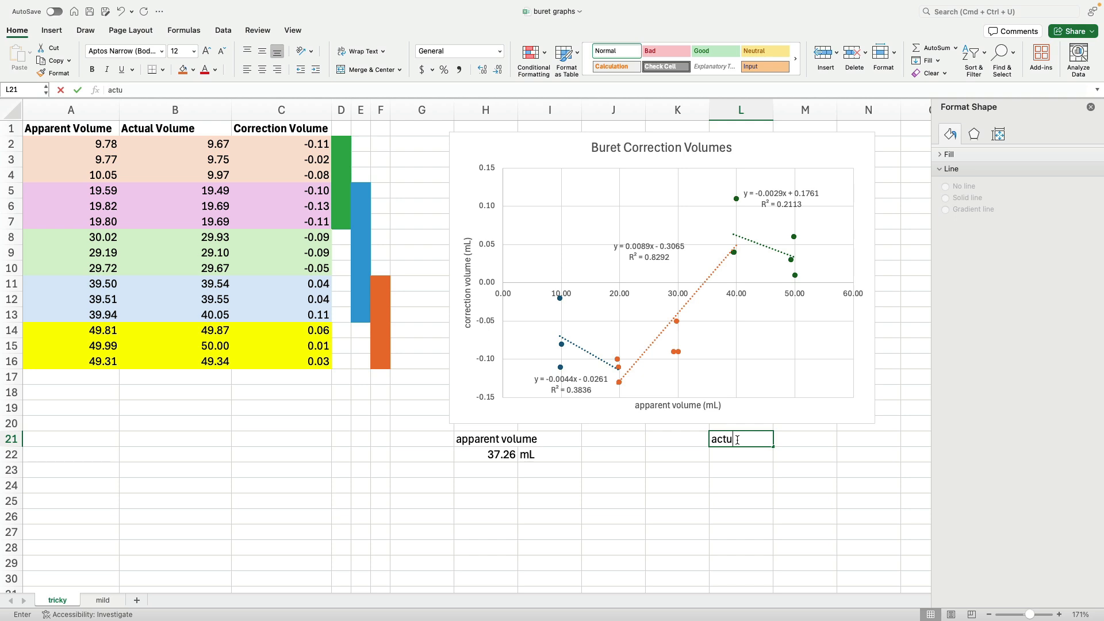
type("al volume")
key("Return")
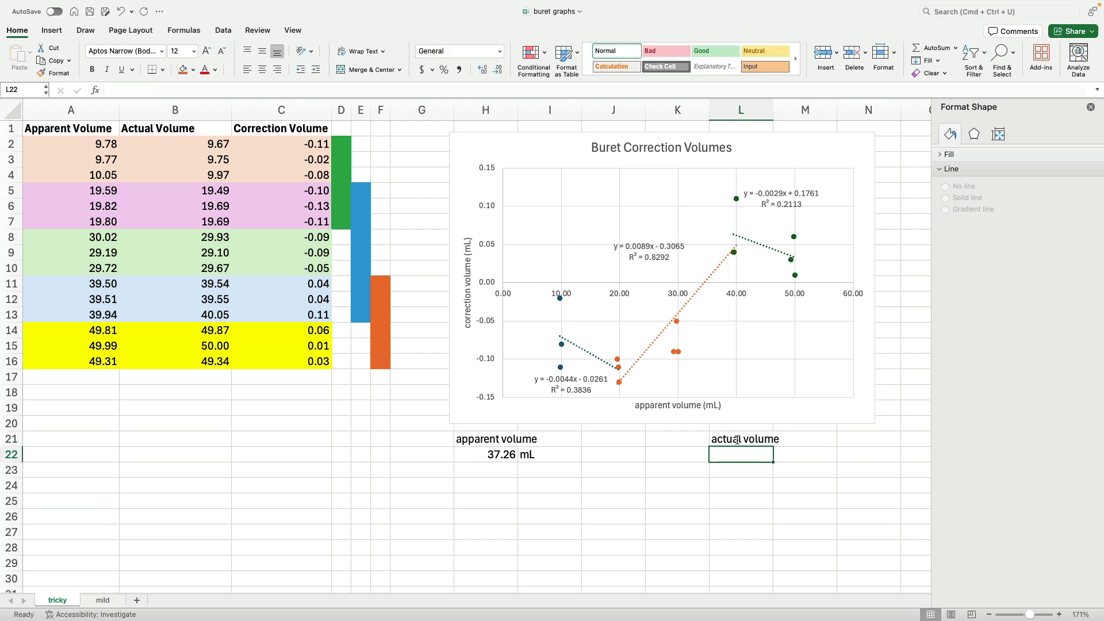
type("??")
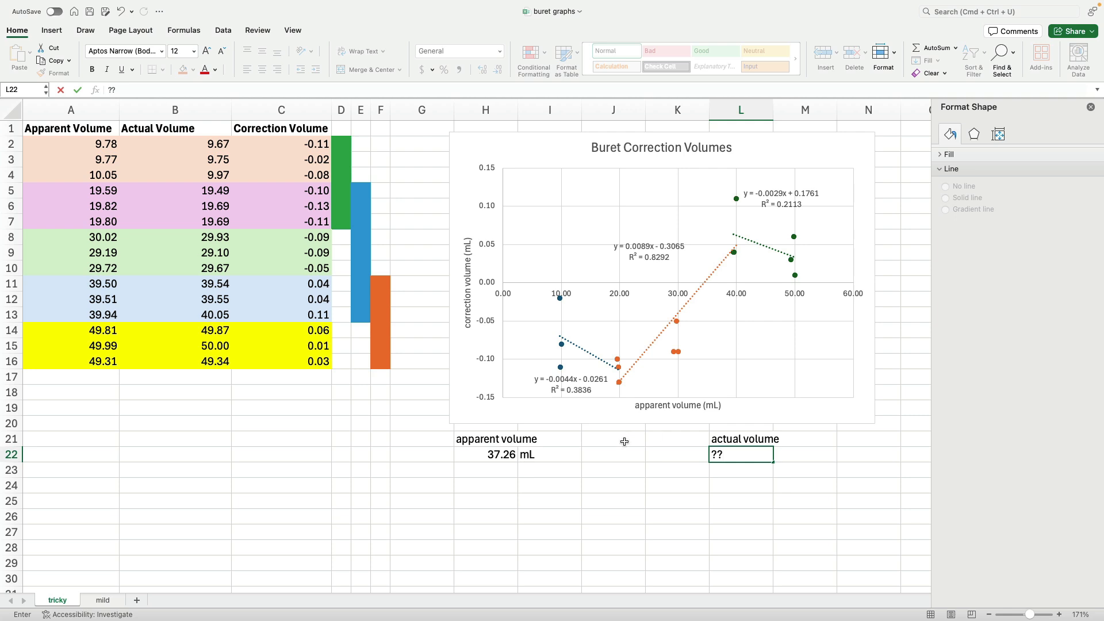
- Label cell J21 "correction volume" between the apparent and actual volume headers
left_click(607, 439)
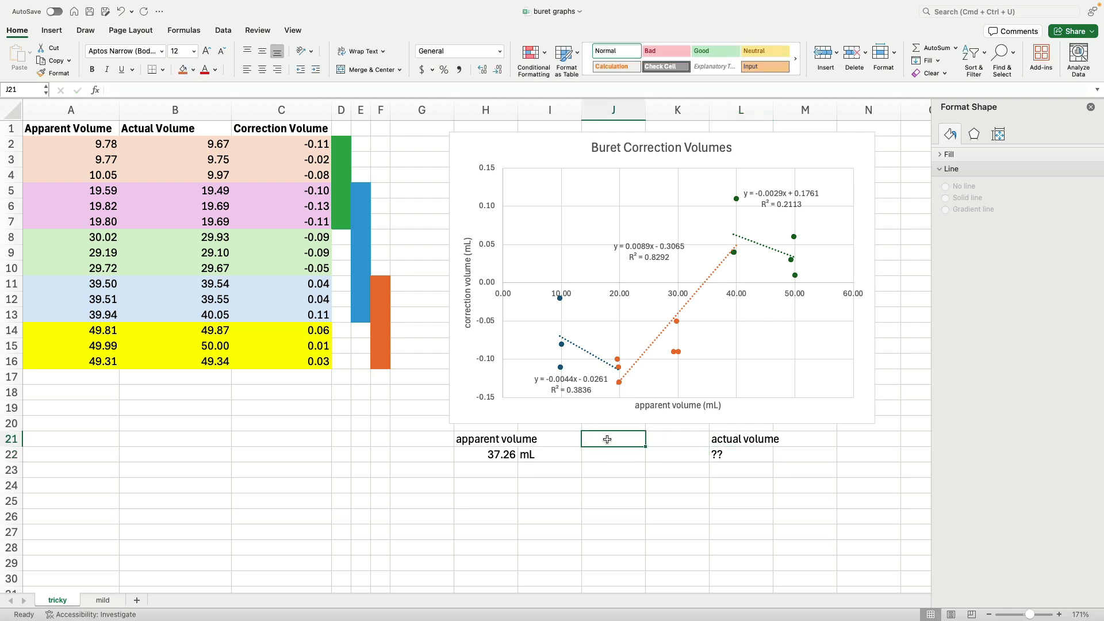
type("correction volume")
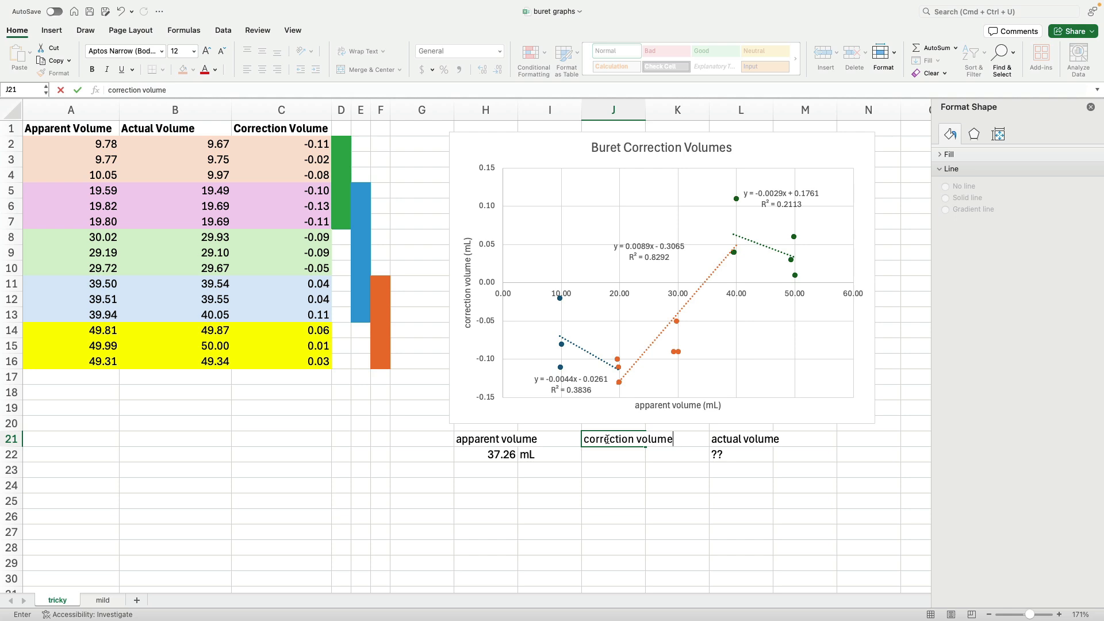
key("Return")
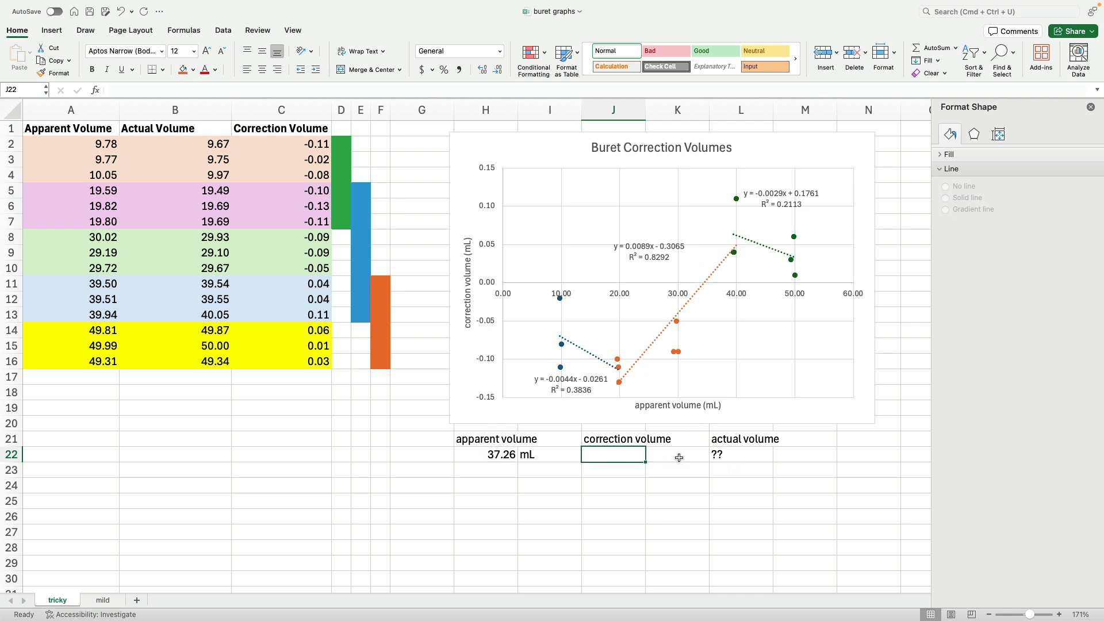
- Enter the formula =H22+J22 in L22 to compute the actual volume from apparent plus correction
left_click(721, 456)
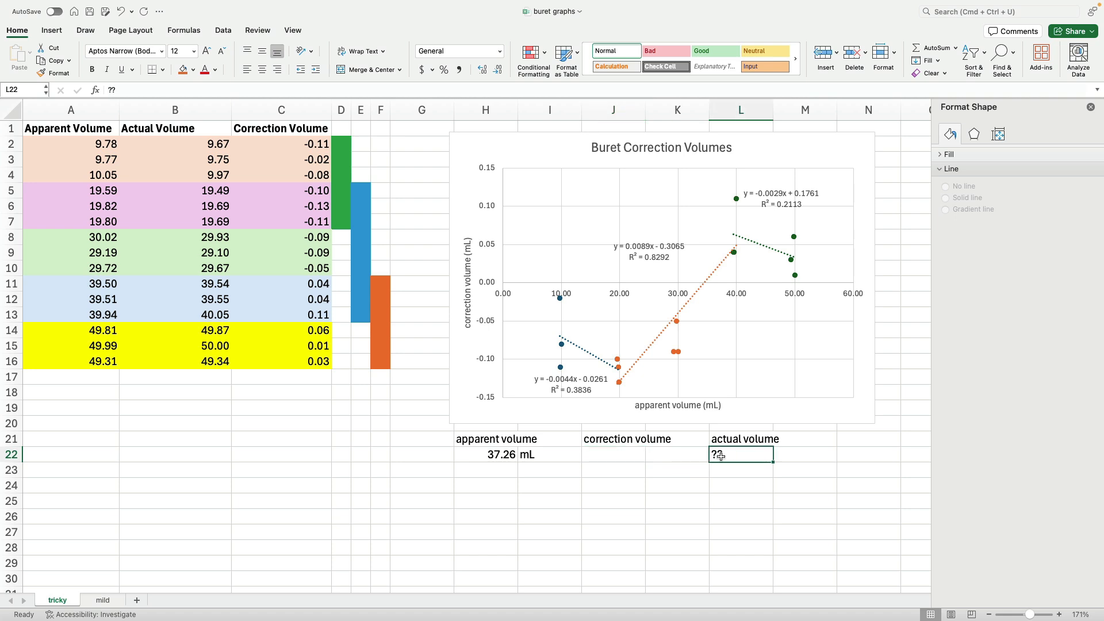
type("=")
left_click(490, 455)
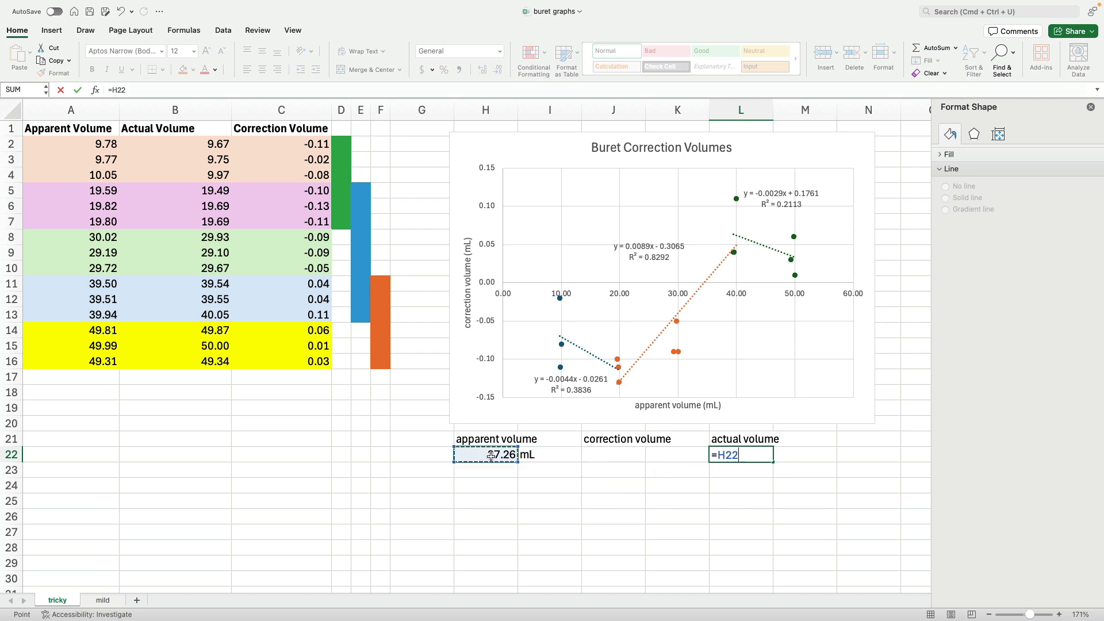
type("+")
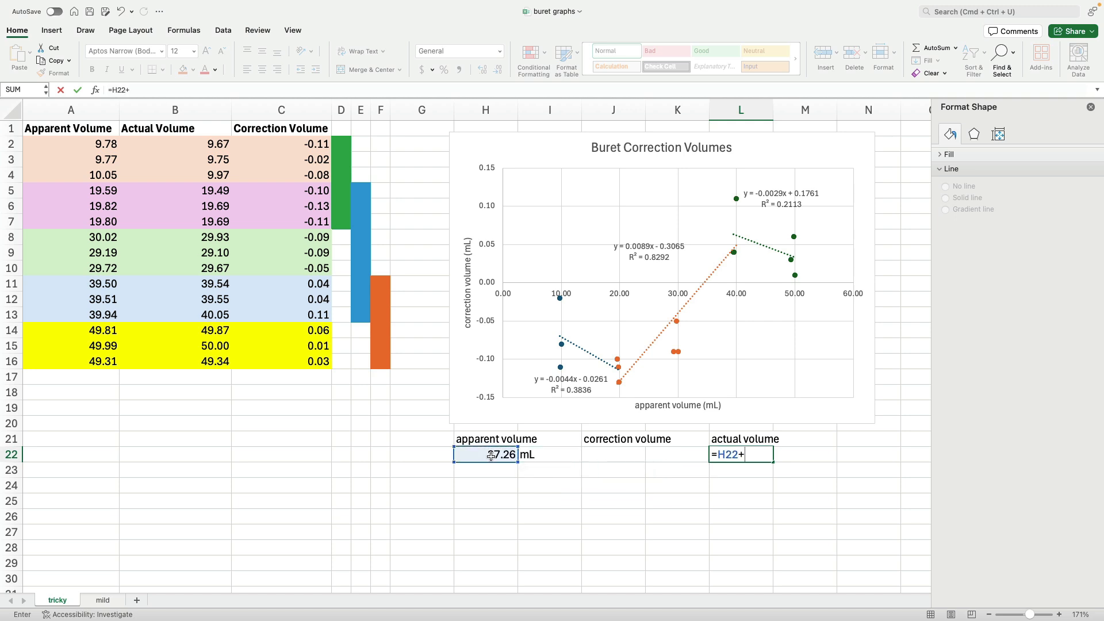
left_click(599, 455)
key("Return")
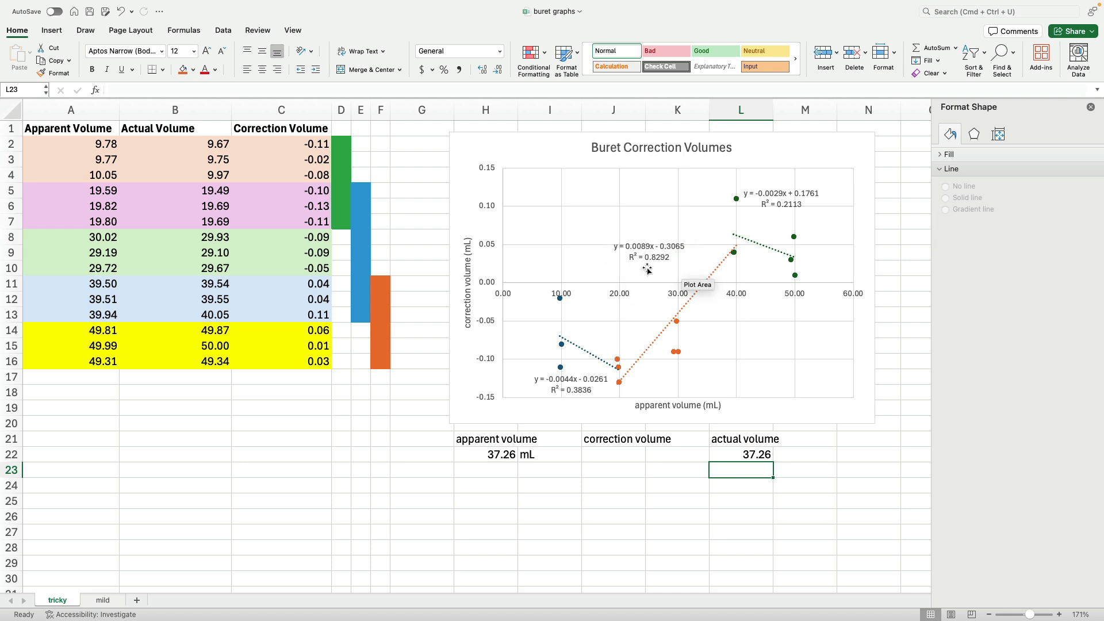
- Enter the trendline formula =0.0089*H22-0.3065 in J22 to compute the correction volume
left_click(608, 454)
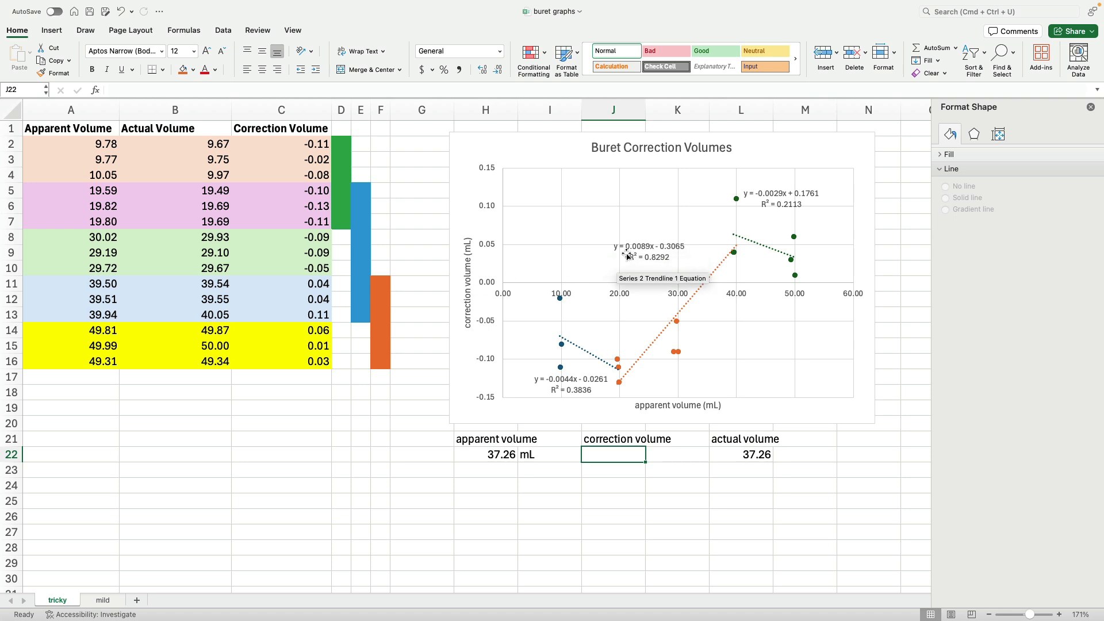
type("=")
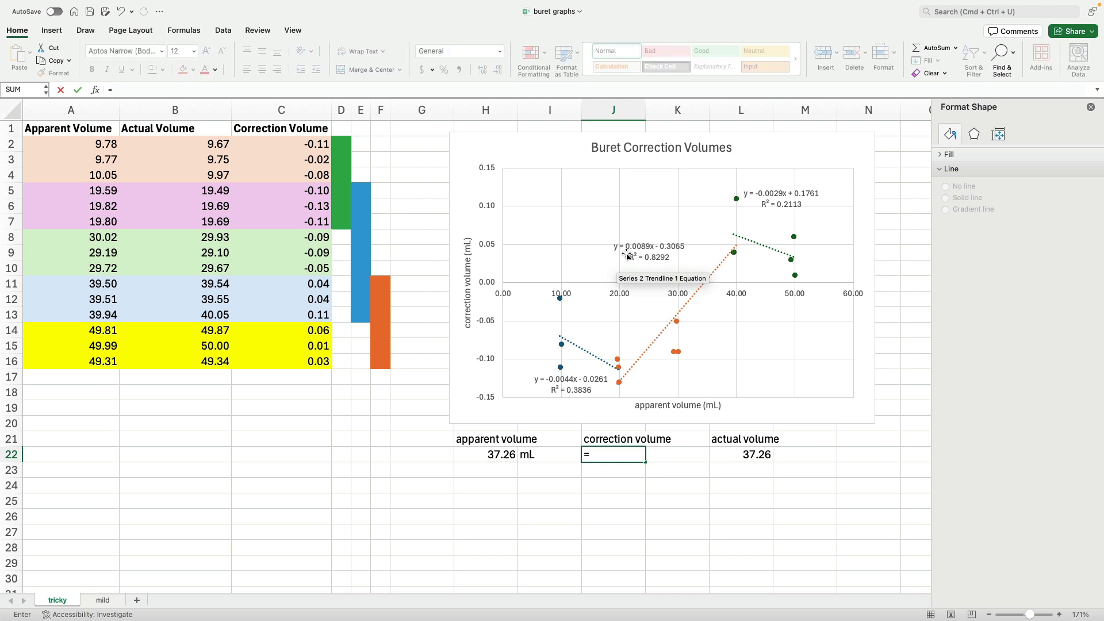
type("0.0089")
type("*")
left_click(494, 457)
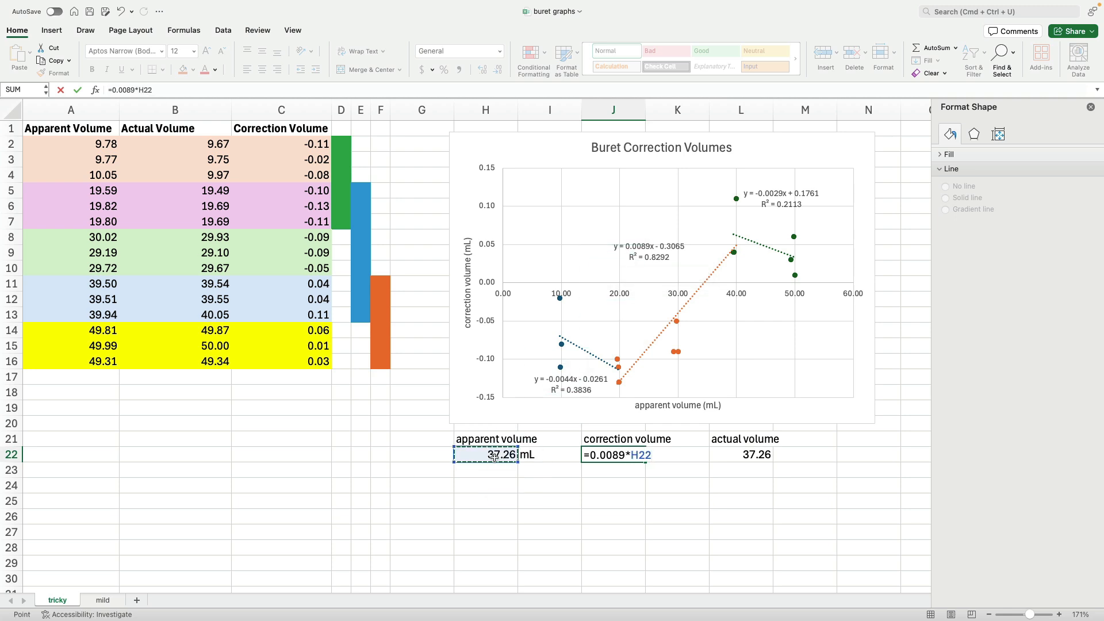
type("/")
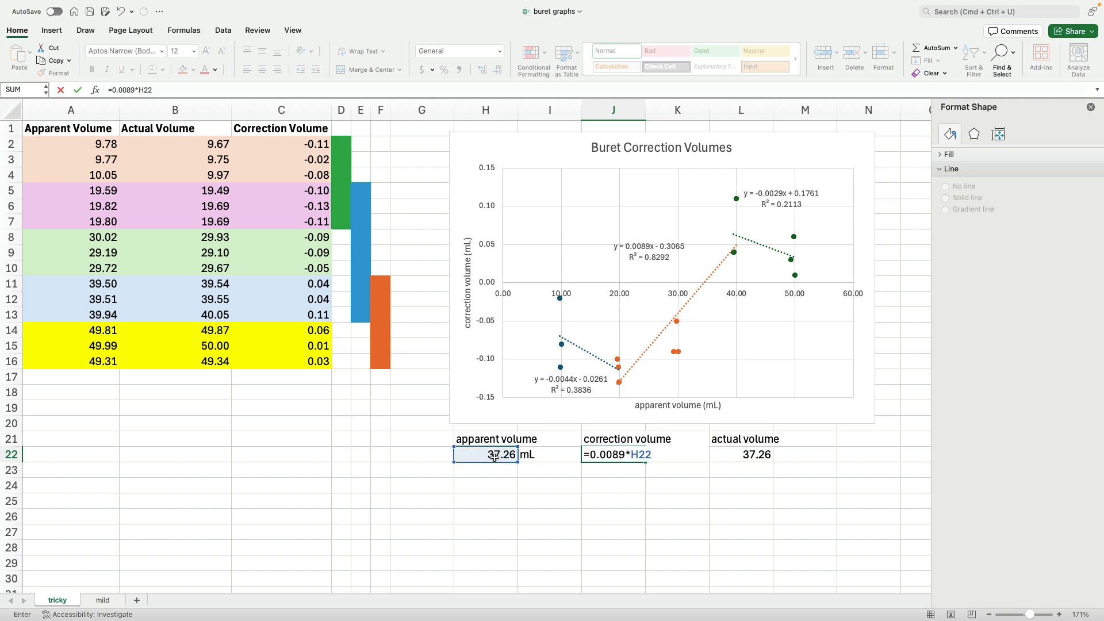
type("0.3065")
key("Return")
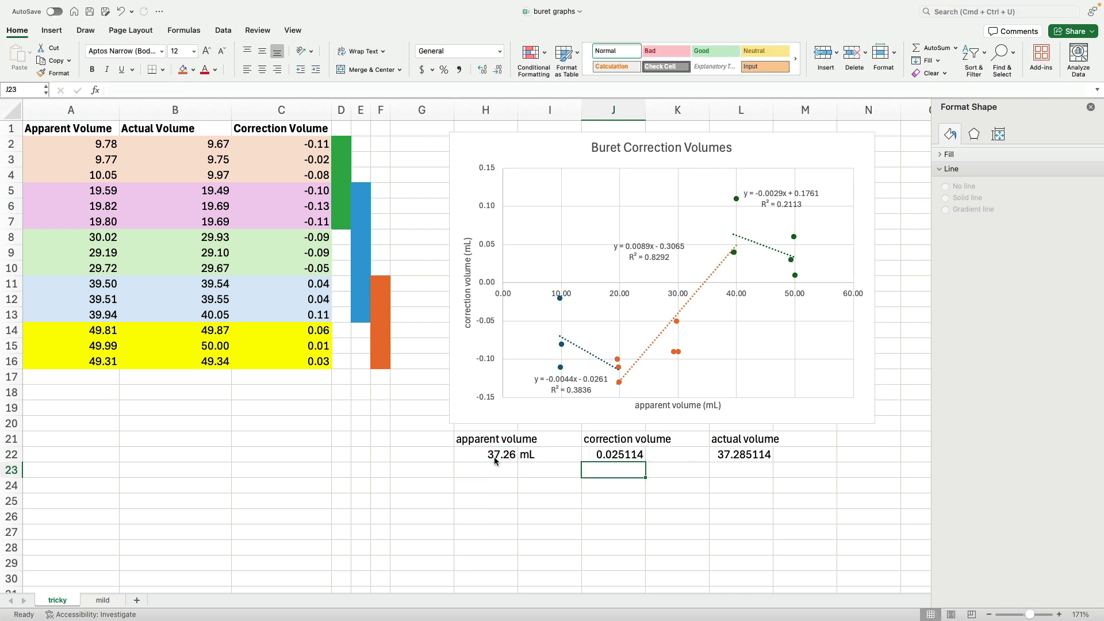